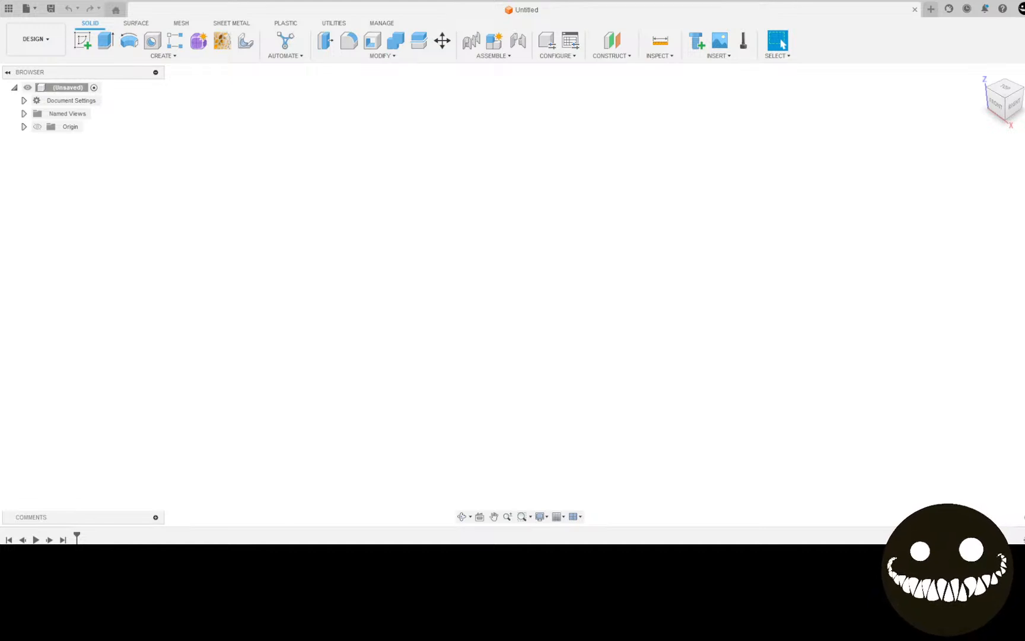
Step: Open the forum thread "Best way to re-scale something in fusion?" in the browser and view the stool parts screenshot enlarged
drag(0, 220, 399, 3)
drag(0, 1, 178, 18)
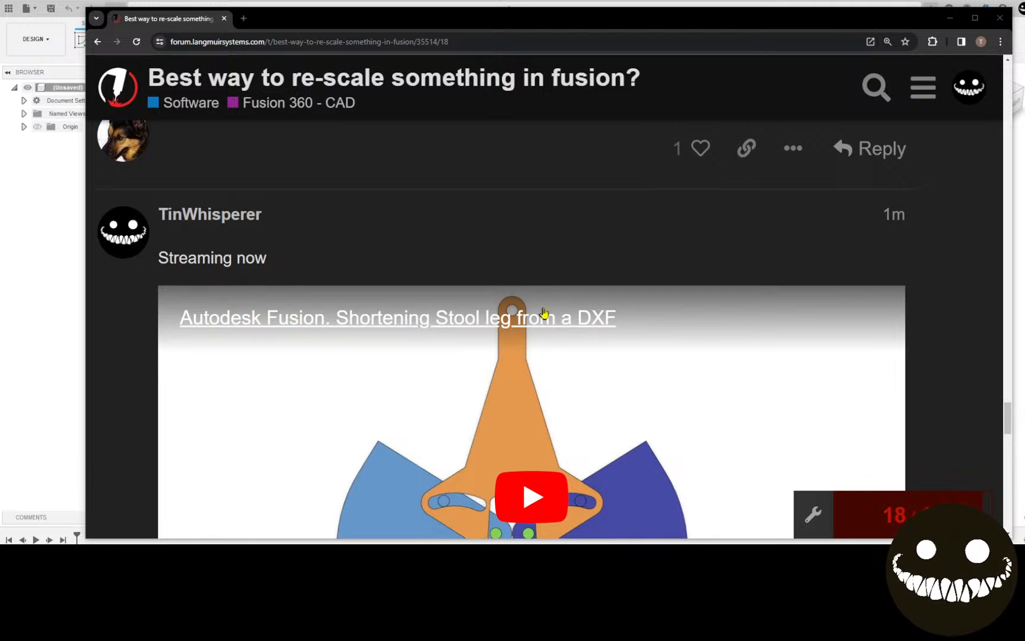
scroll(596, 268, down, 1)
scroll(596, 268, up, 15)
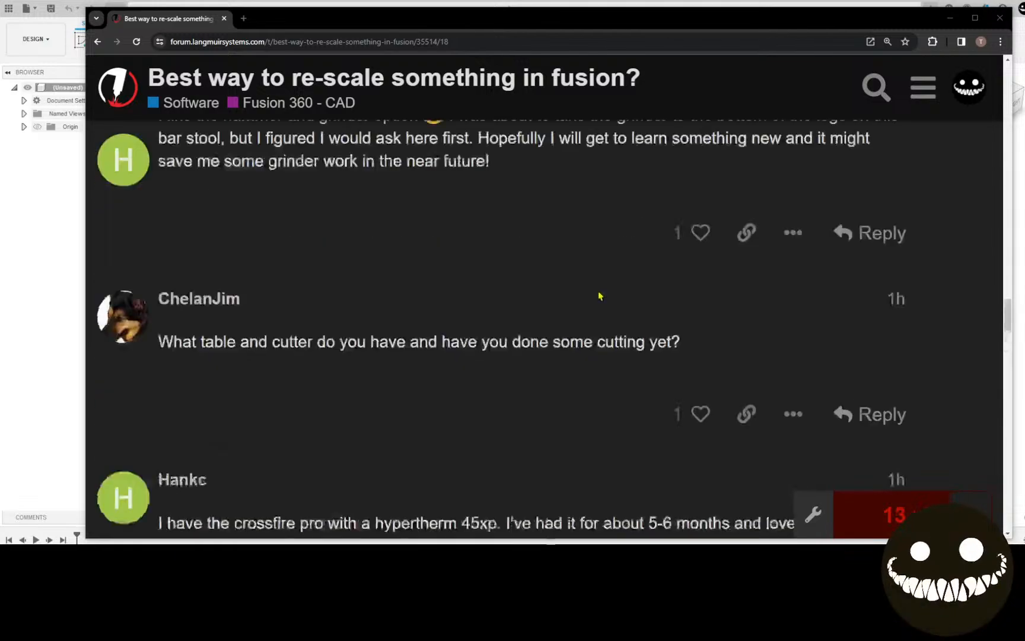
scroll(452, 204, up, 20)
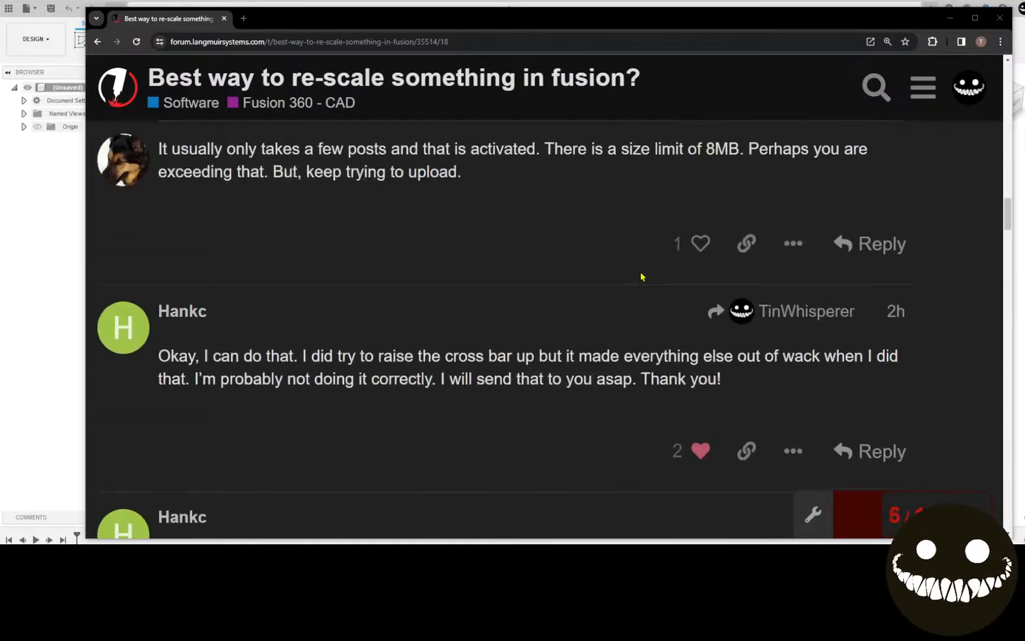
scroll(624, 280, up, 8)
scroll(623, 276, down, 7)
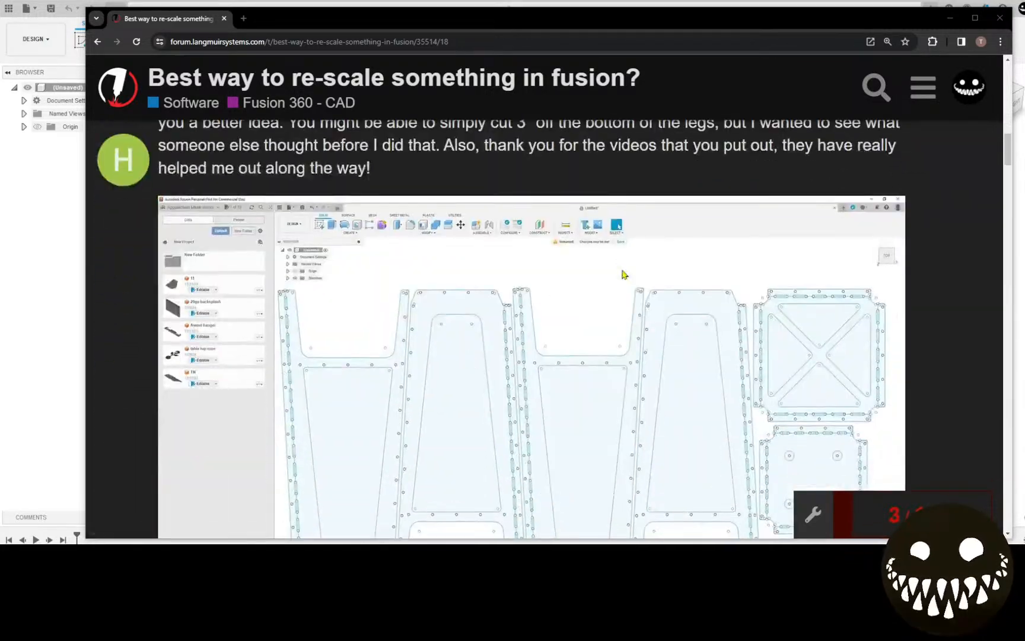
scroll(622, 274, down, 1)
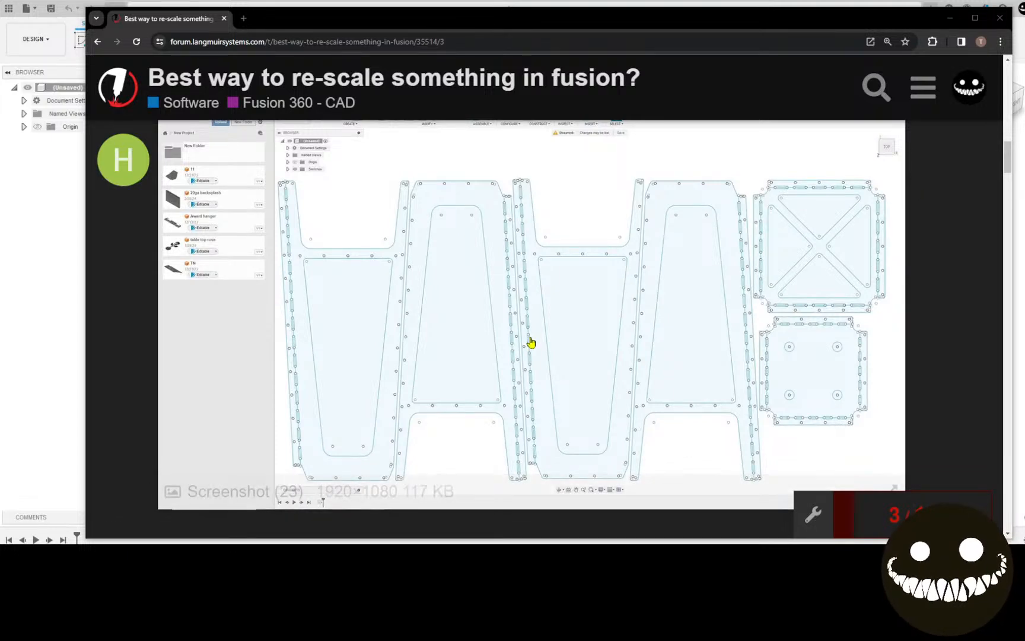
click(531, 341)
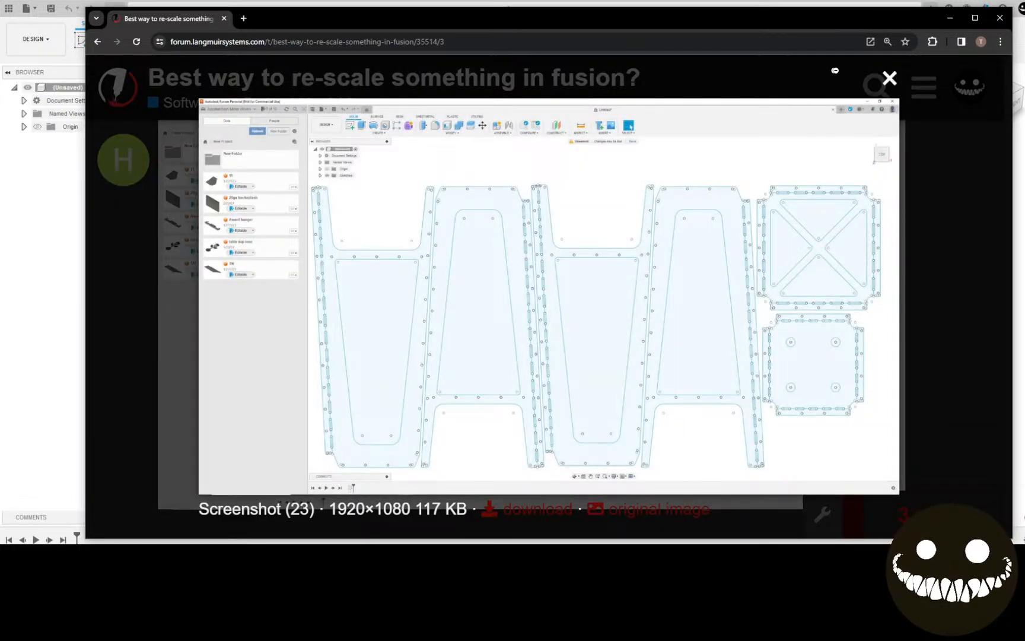
click(889, 78)
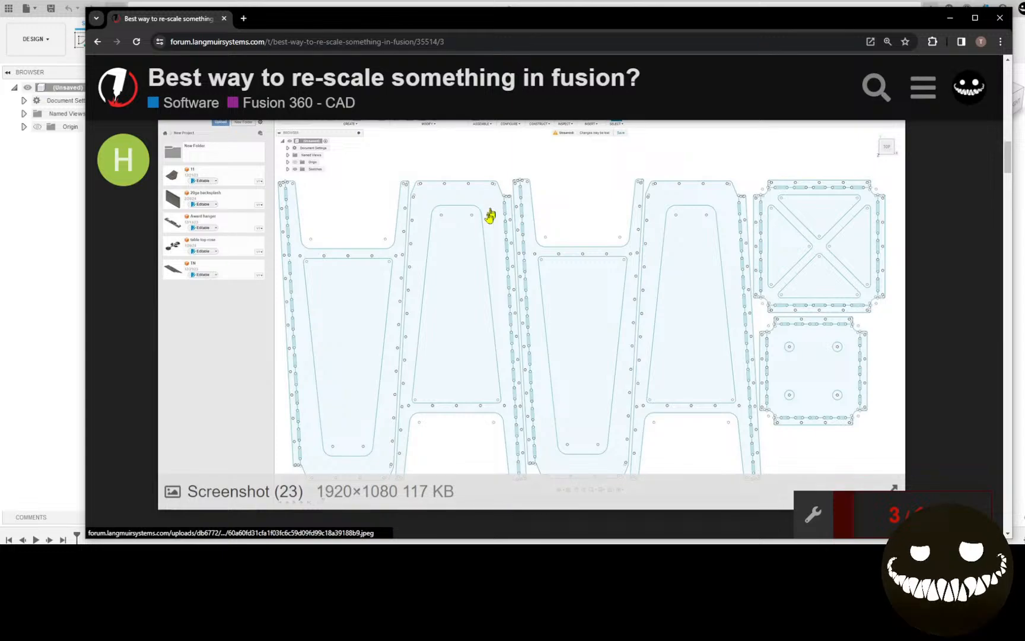
Step: Read the thread's opening question and first replies, comparing them with the posted screenshot of the bar stool's leg and seat panels
scroll(487, 237, up, 2)
scroll(487, 260, up, 10)
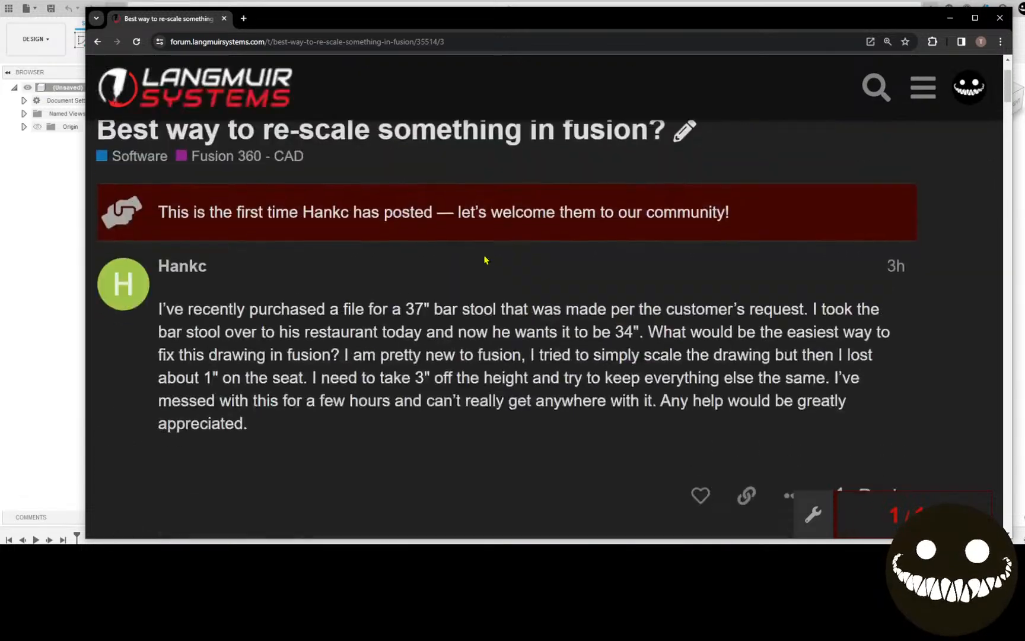
scroll(488, 267, down, 6)
scroll(490, 287, down, 10)
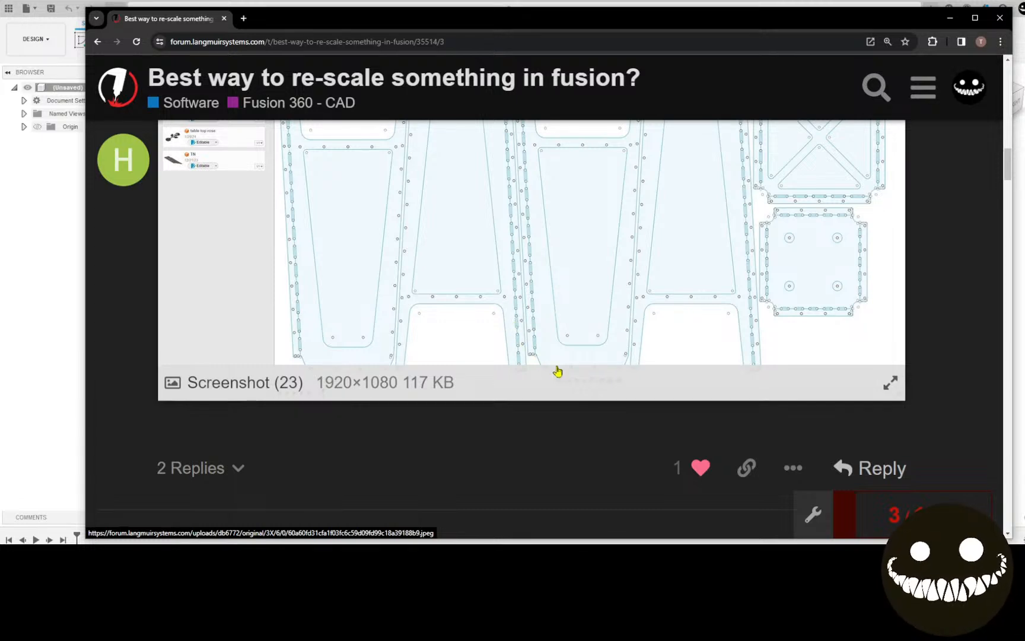
scroll(593, 352, up, 3)
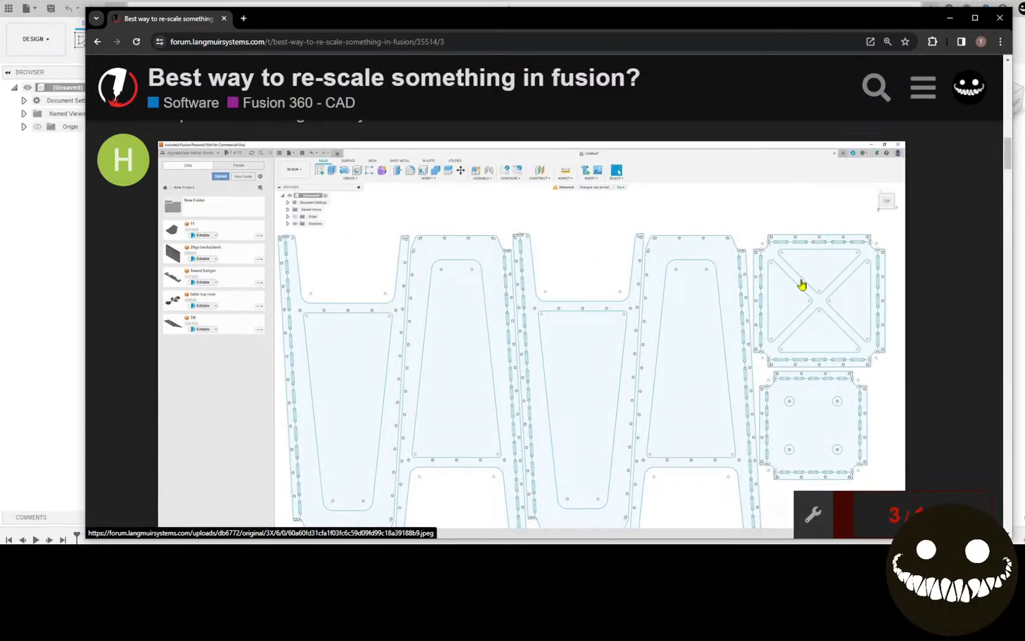
scroll(803, 285, down, 2)
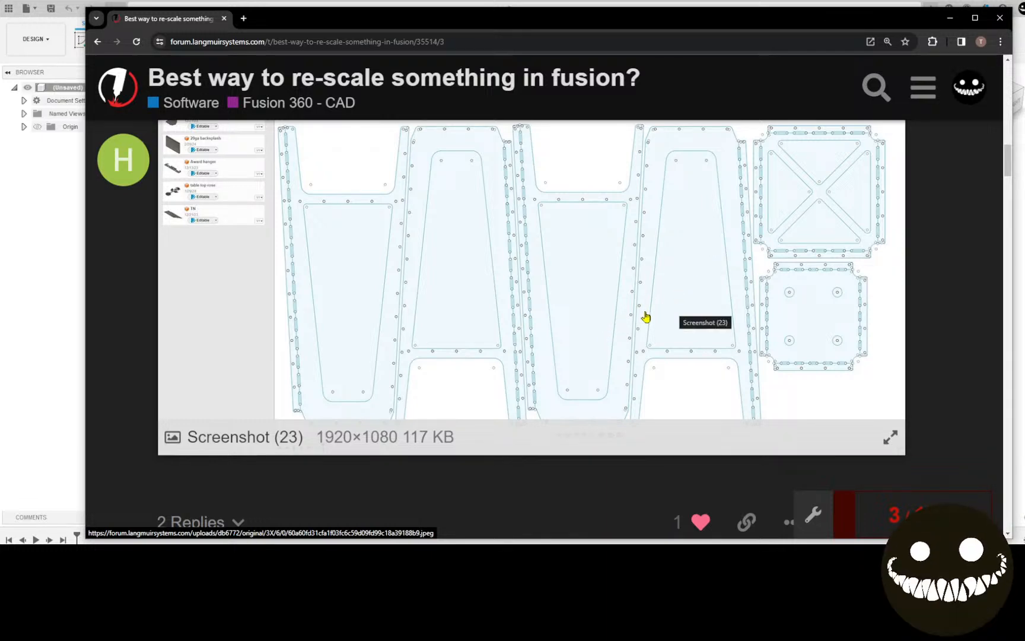
scroll(645, 316, up, 3)
scroll(645, 317, down, 3)
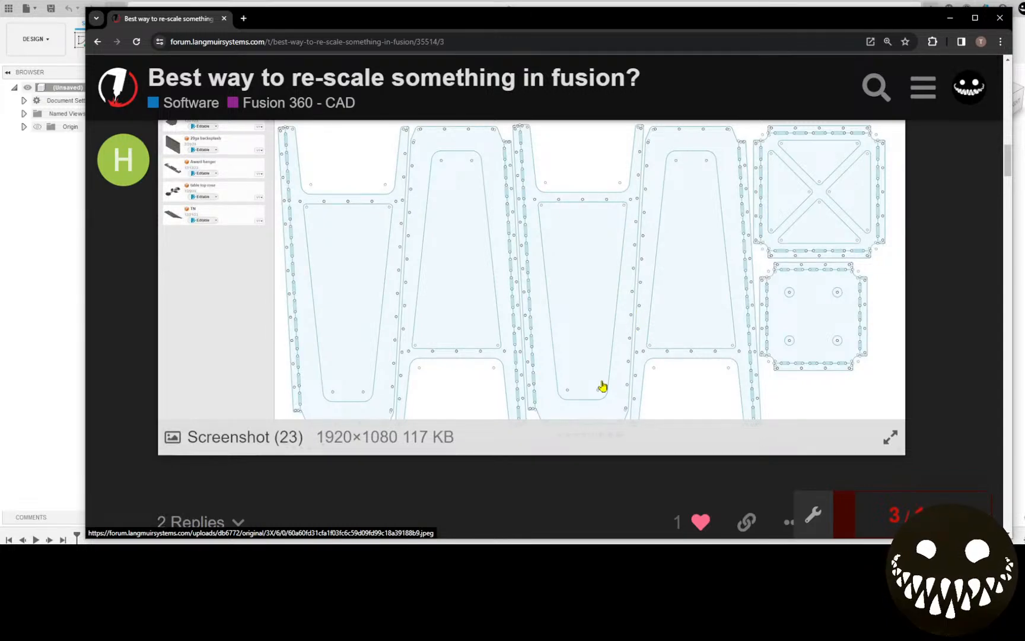
scroll(580, 373, up, 7)
scroll(582, 373, up, 2)
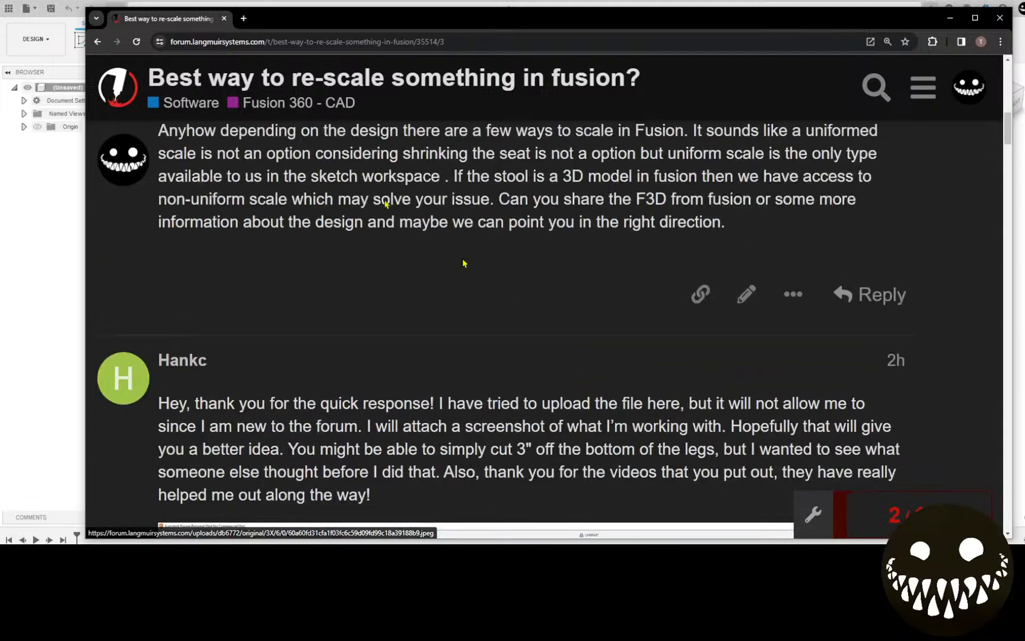
Step: Switch to Fusion and start a new sketch on the horizontal origin plane
key(alt+Tab)
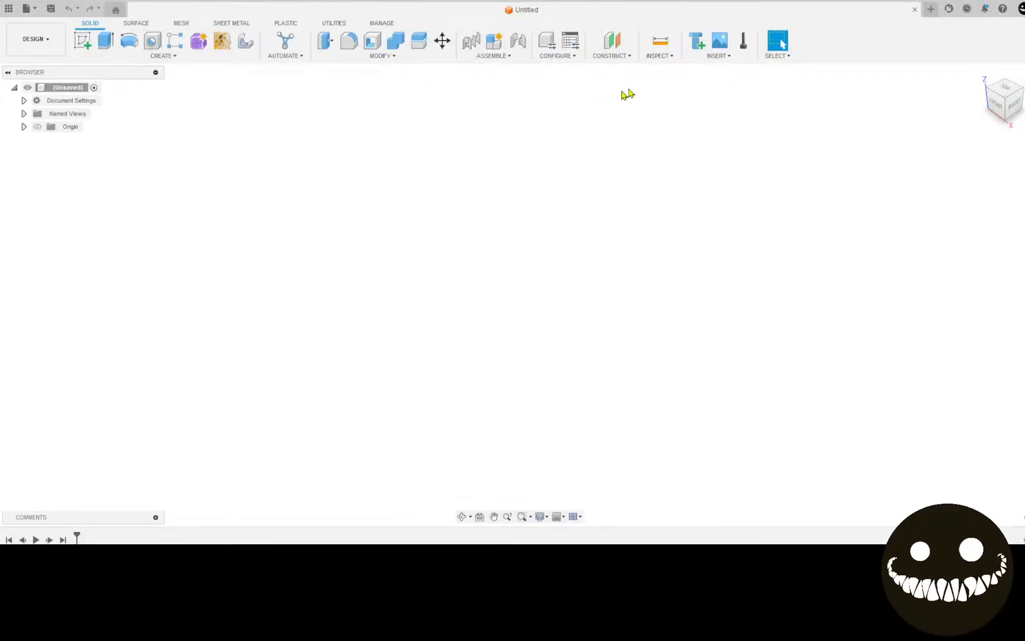
click(83, 40)
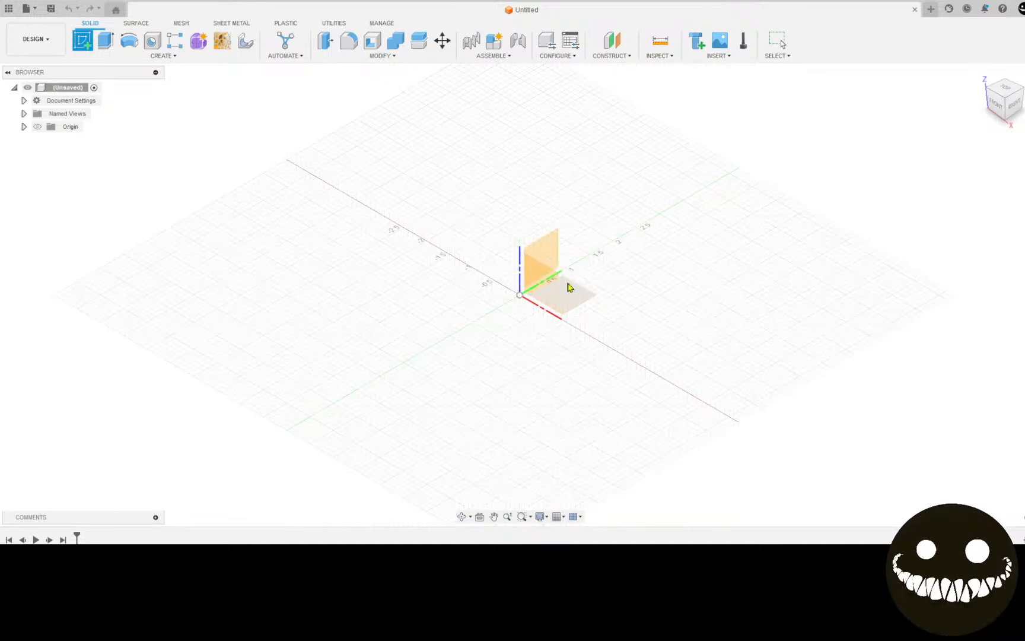
click(572, 295)
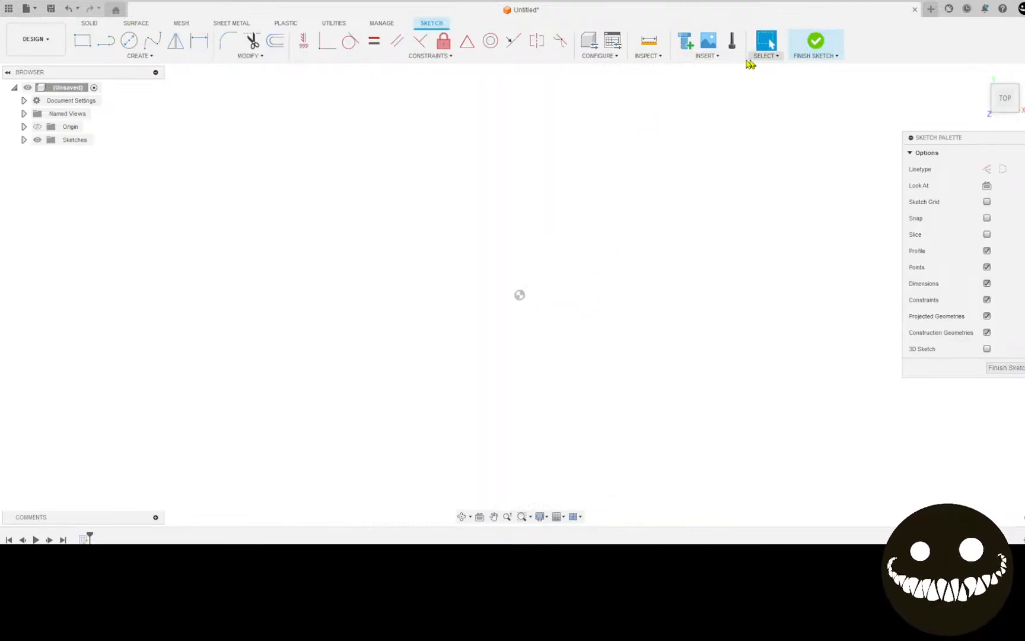
Step: Insert CADtsy_Industrial_metal_bar stool_ST02_custom_37in.dxf from Downloads as a single sketch in inches, with both DXF layers included
click(724, 59)
click(700, 123)
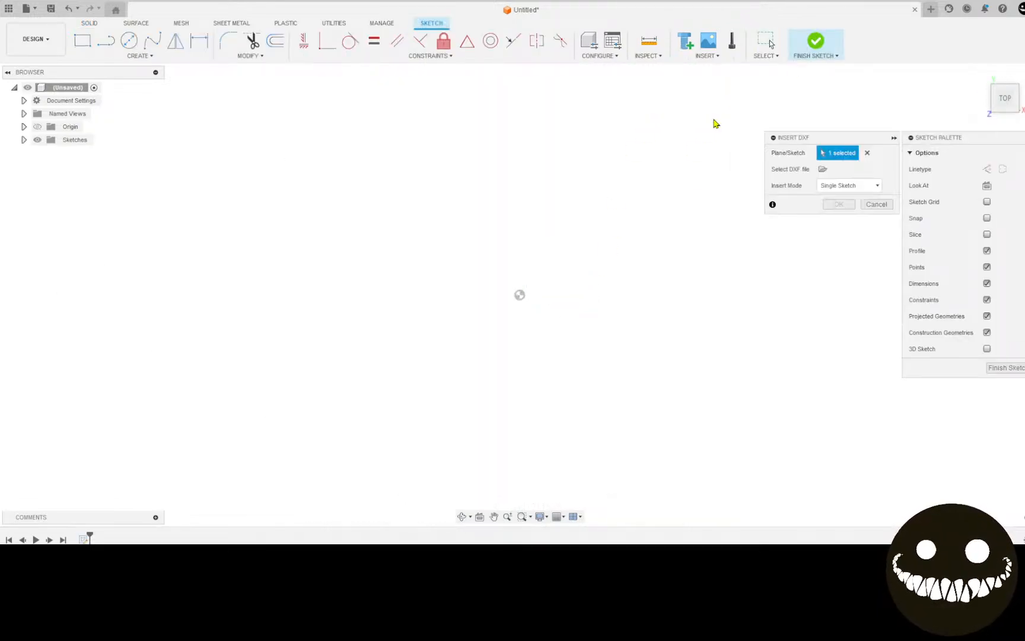
click(823, 169)
click(367, 390)
click(164, 112)
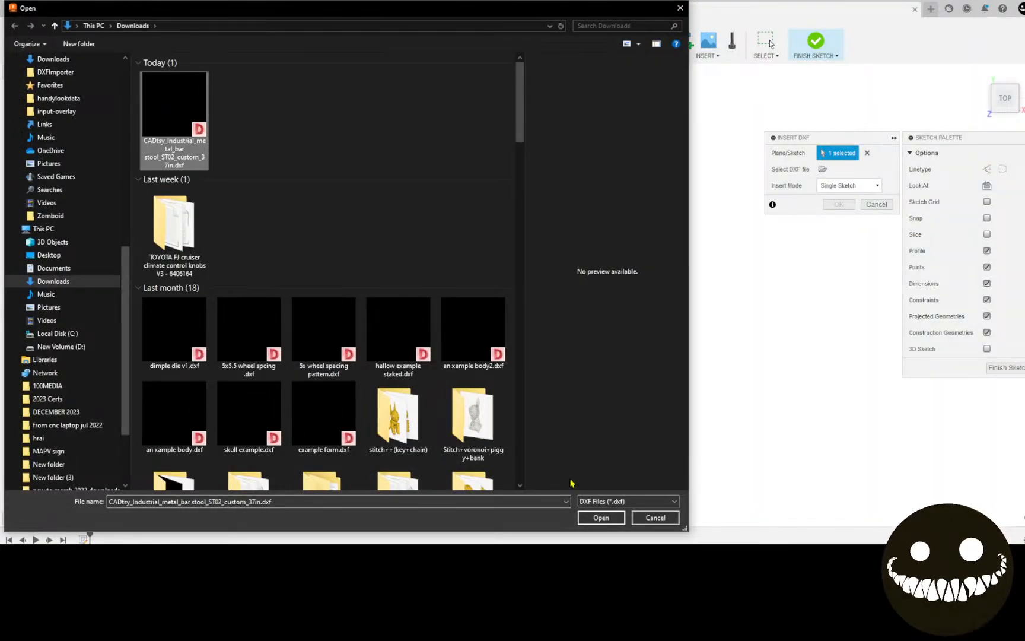
click(600, 516)
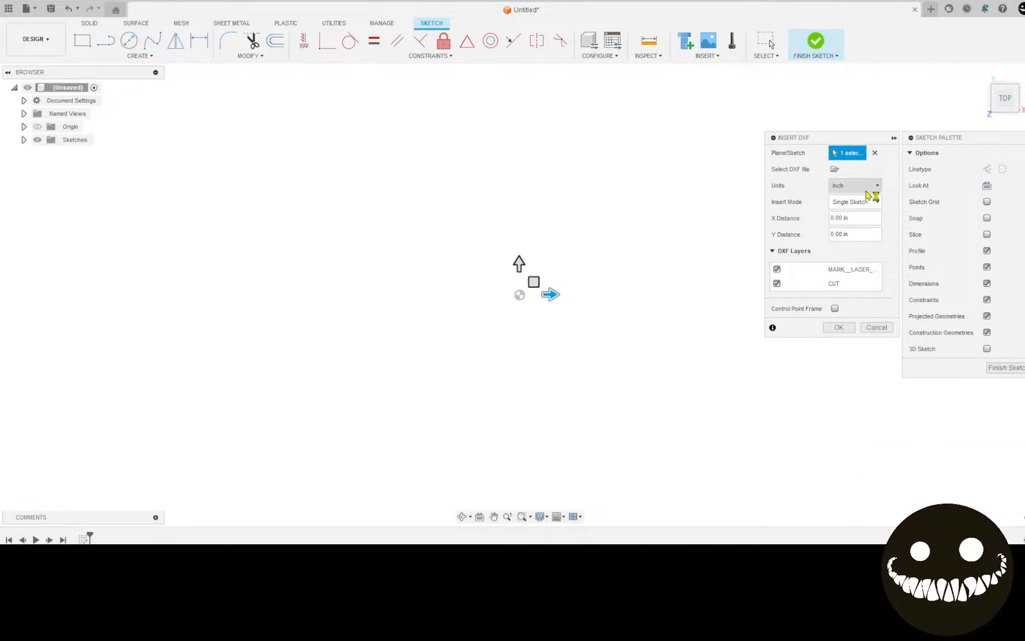
middle_drag(641, 231, 262, 289)
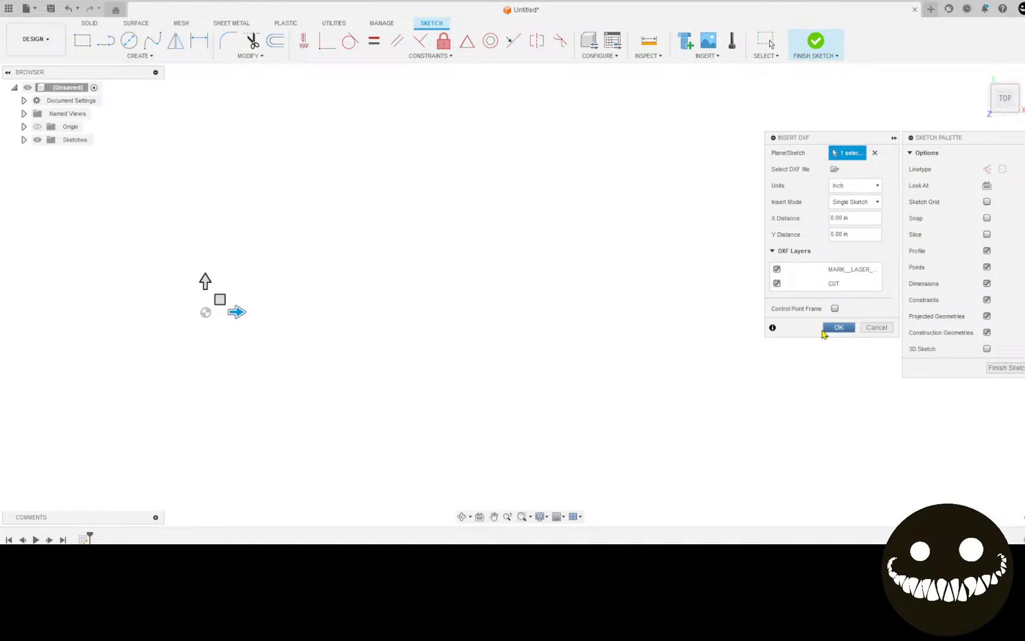
click(837, 328)
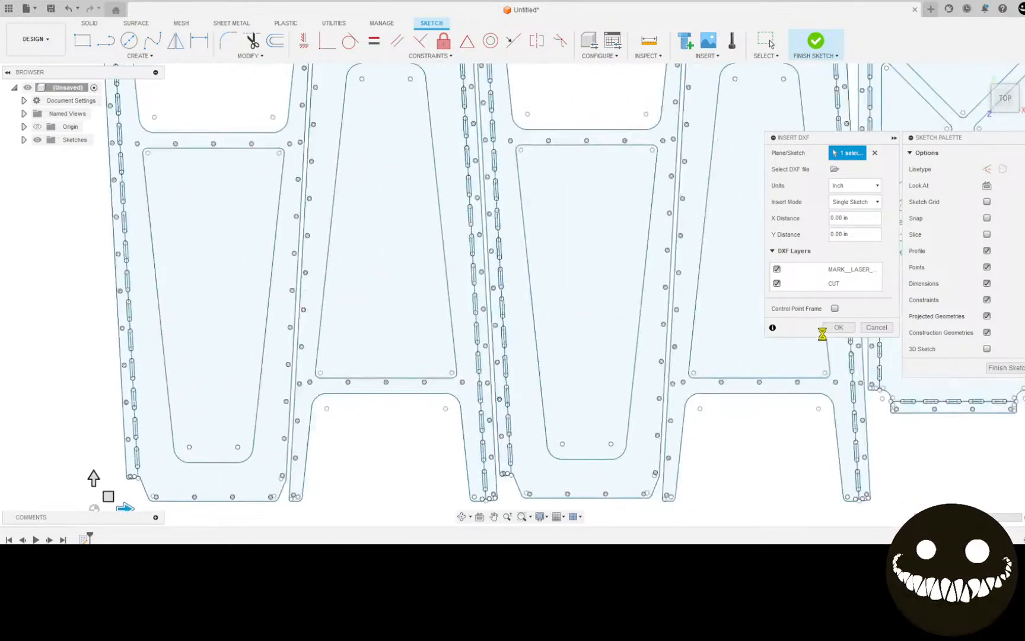
key(alt+Tab)
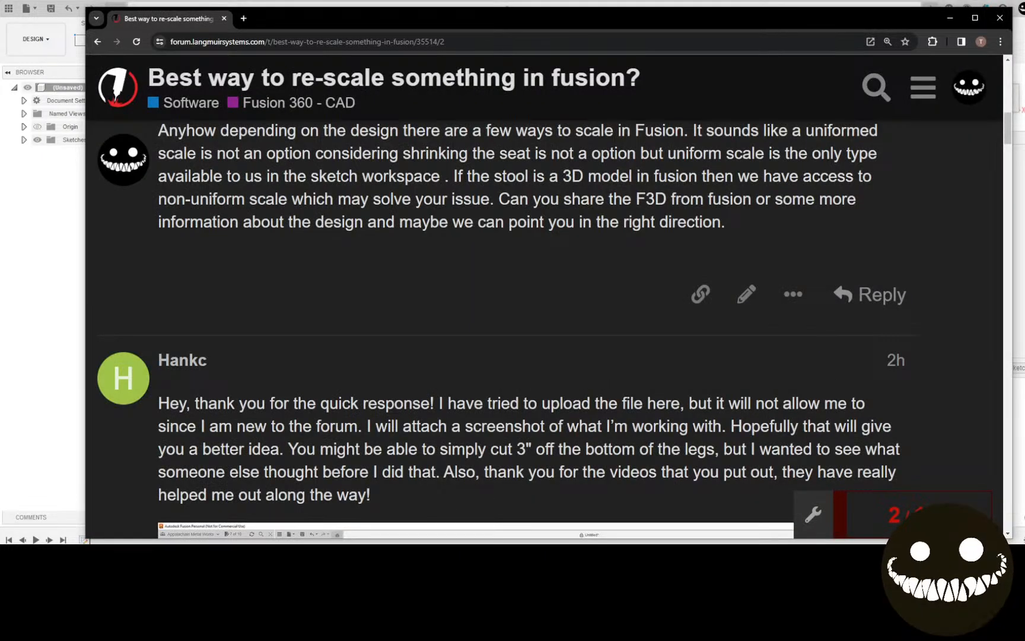
key(alt+Tab)
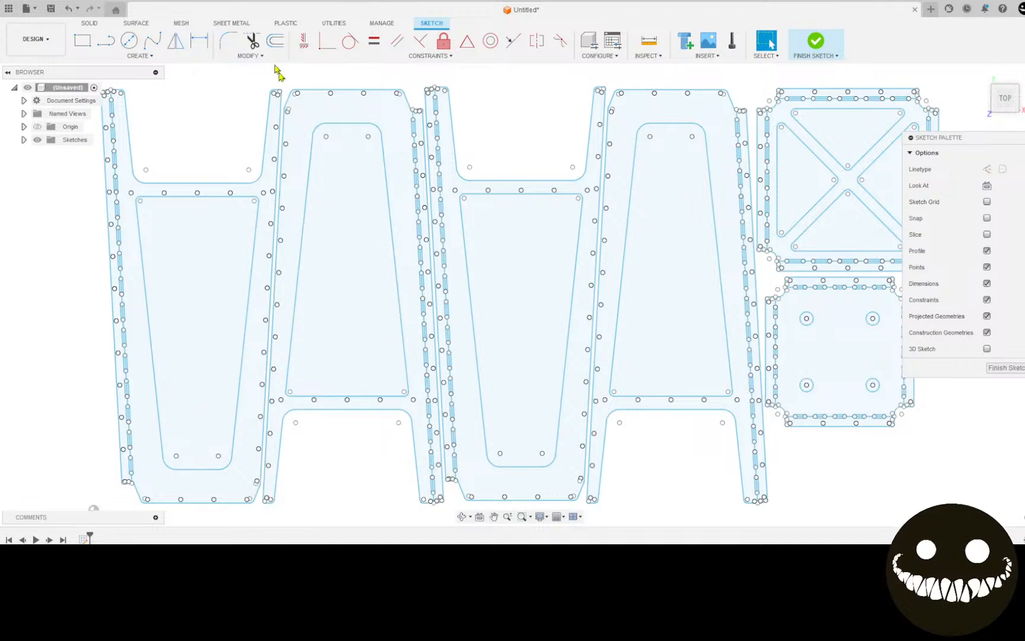
Step: Measure the distance from a leg panel's inner cutout corner to the panel's adjacent outer edge to check the import scale
click(648, 40)
scroll(578, 226, up, 3)
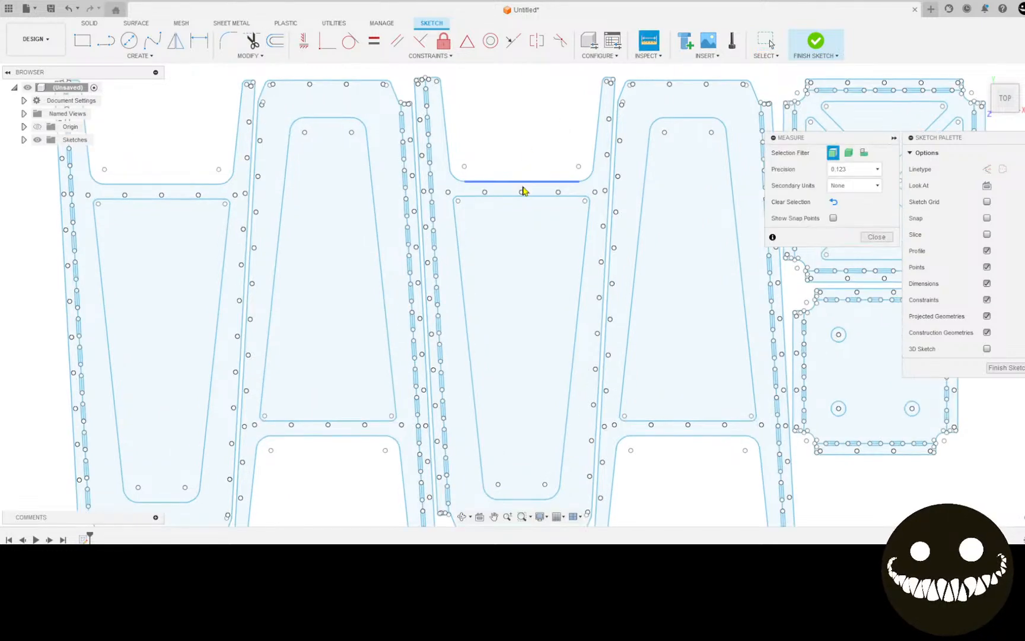
click(593, 198)
click(616, 202)
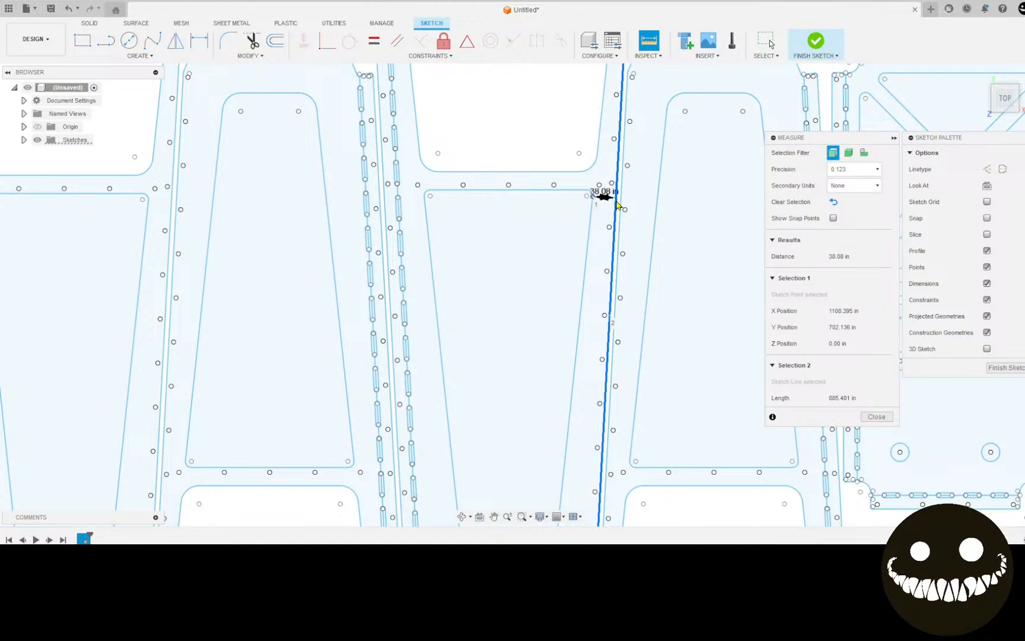
scroll(610, 198, up, 2)
scroll(607, 193, up, 2)
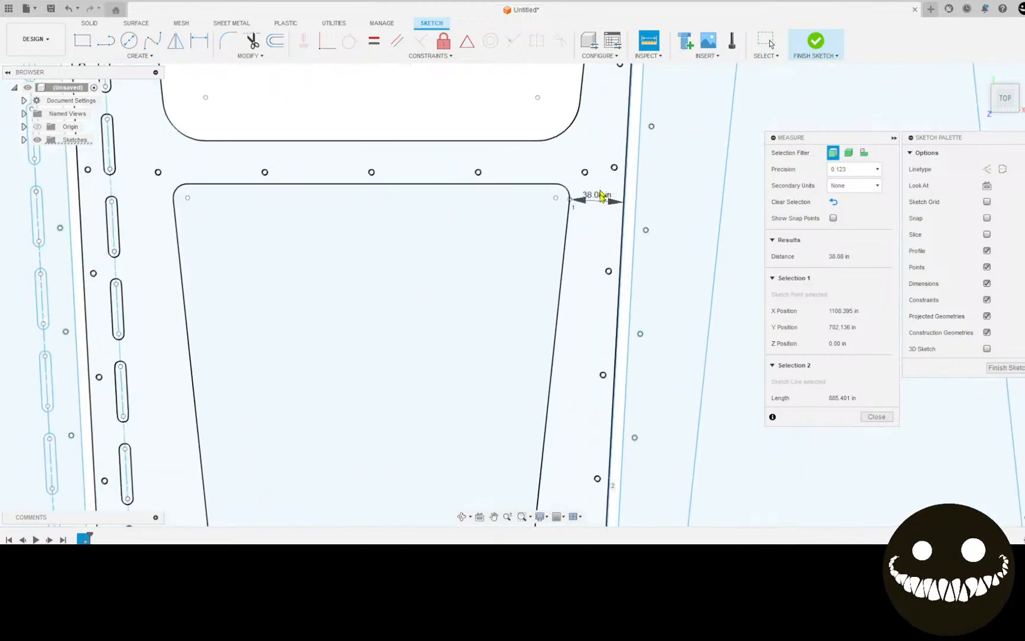
click(876, 416)
scroll(617, 347, down, 8)
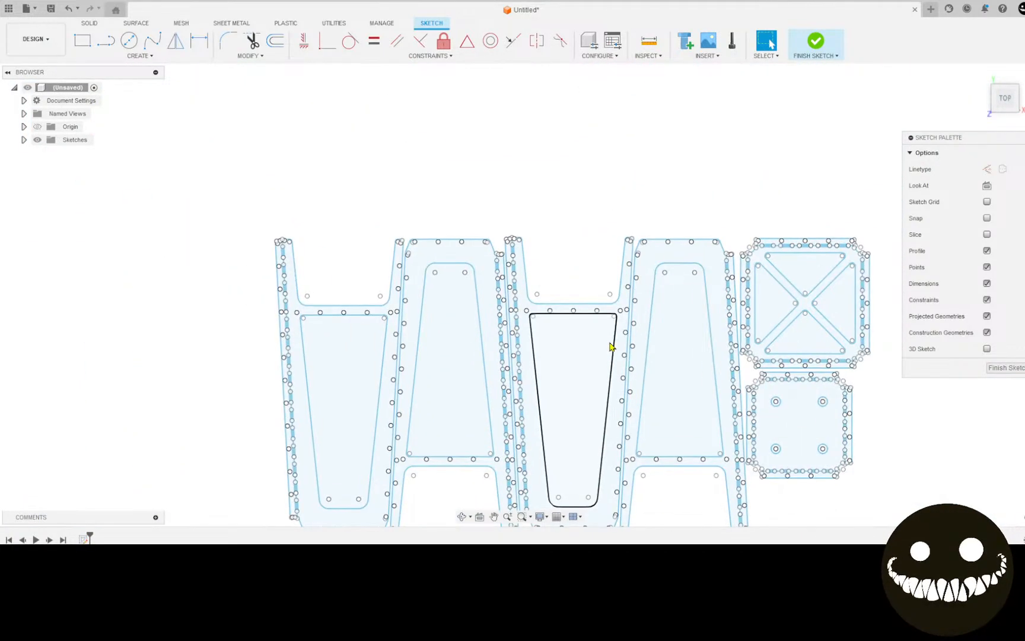
Step: Undo the inch-based import and reinsert CADtsy_Industrial_metal_bar stool_ST02_custom_37in.dxf as a single sketch with millimeter units
key(ctrl+z)
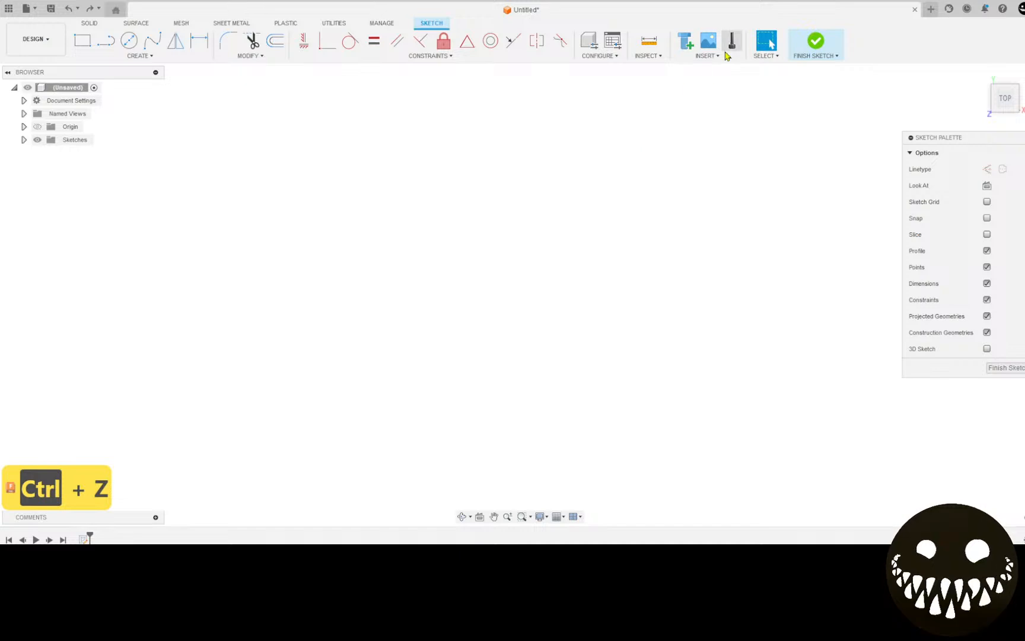
click(724, 57)
click(716, 121)
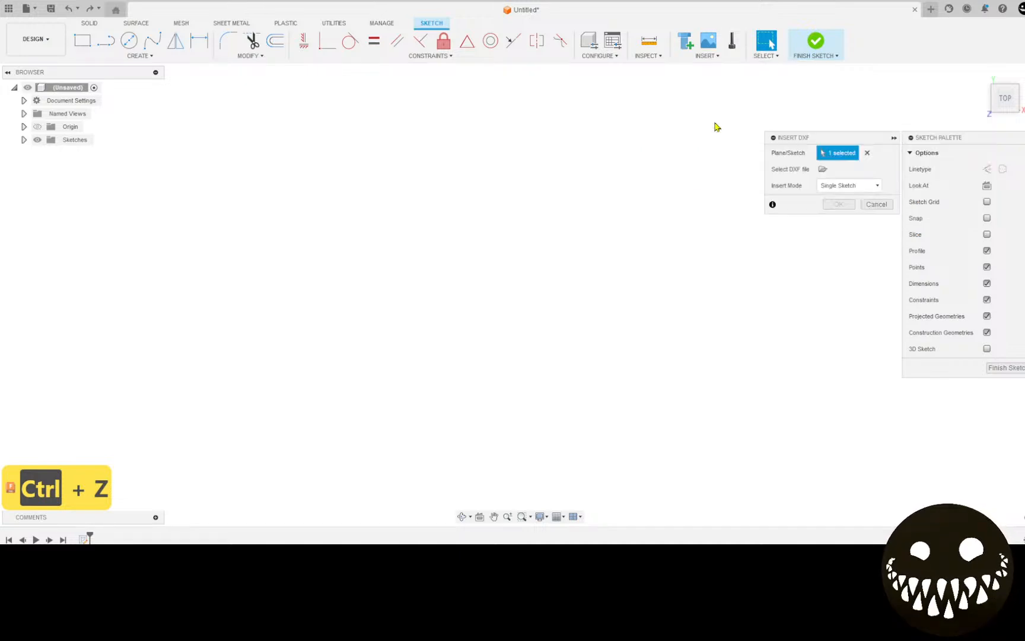
click(823, 169)
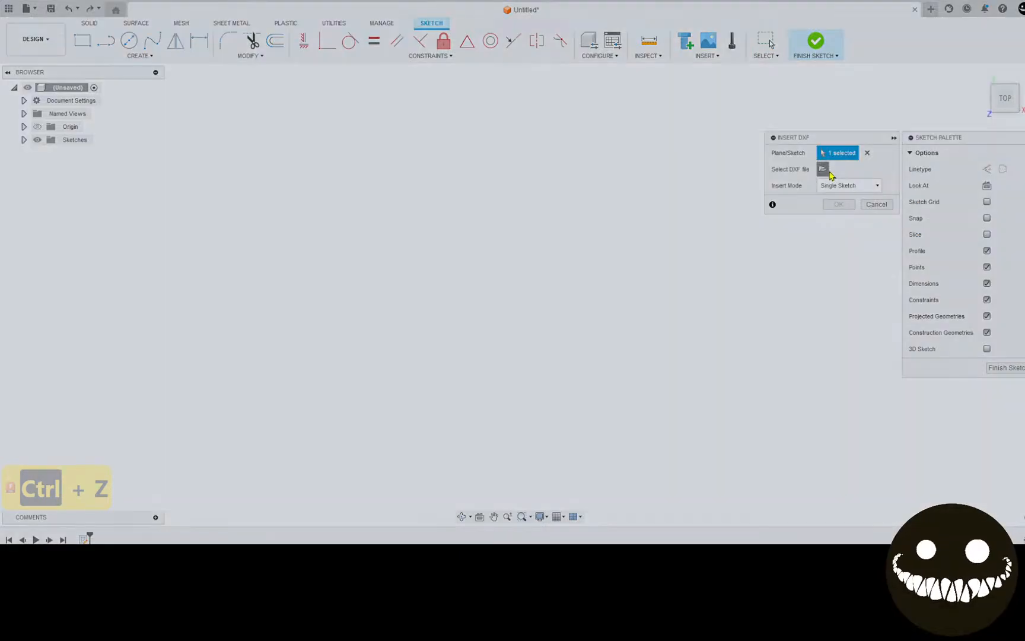
click(405, 388)
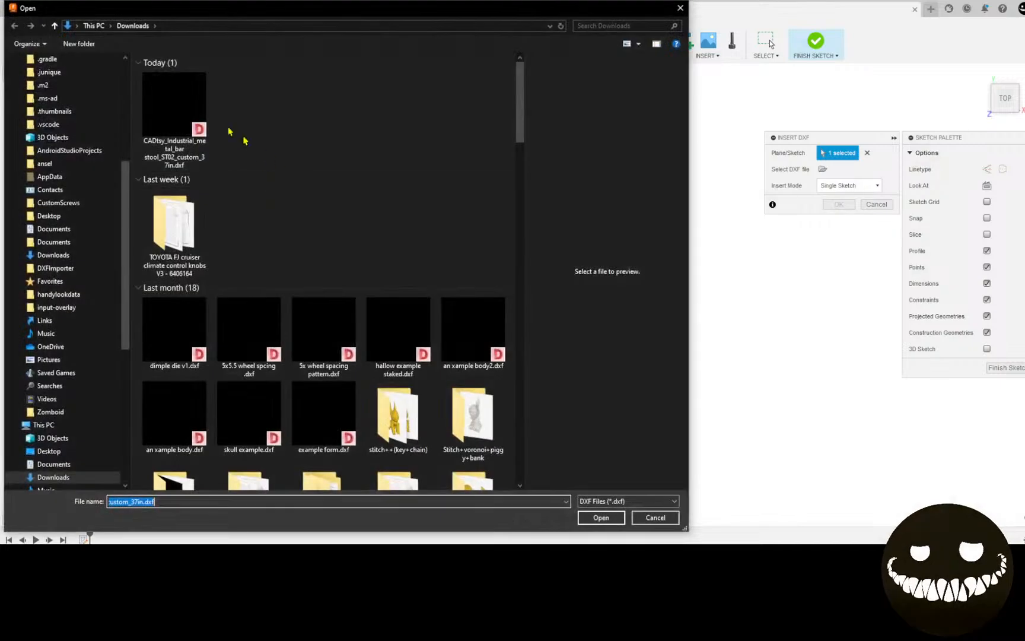
click(185, 110)
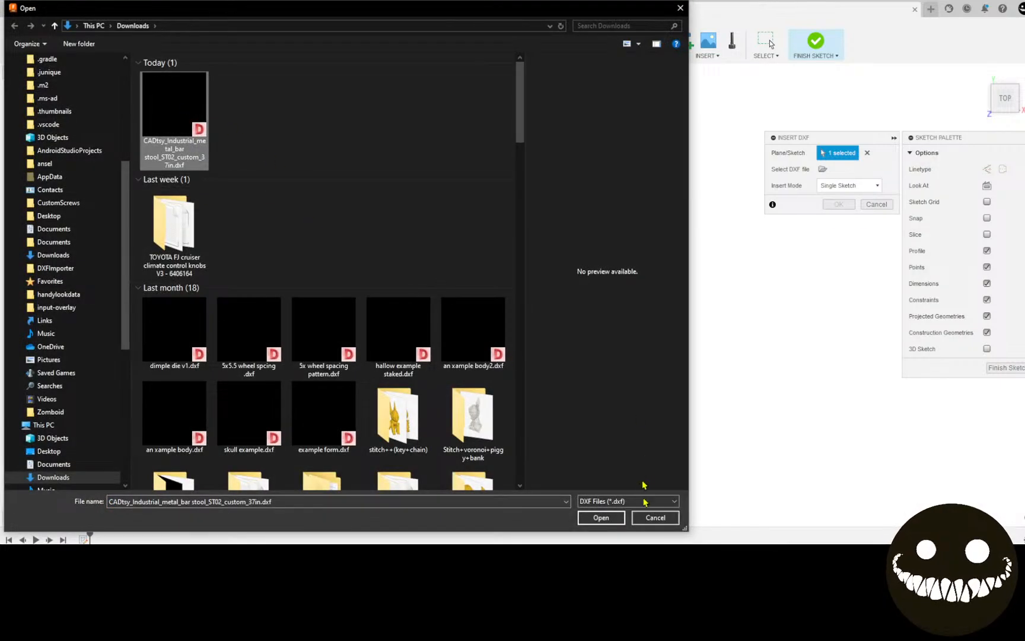
click(599, 517)
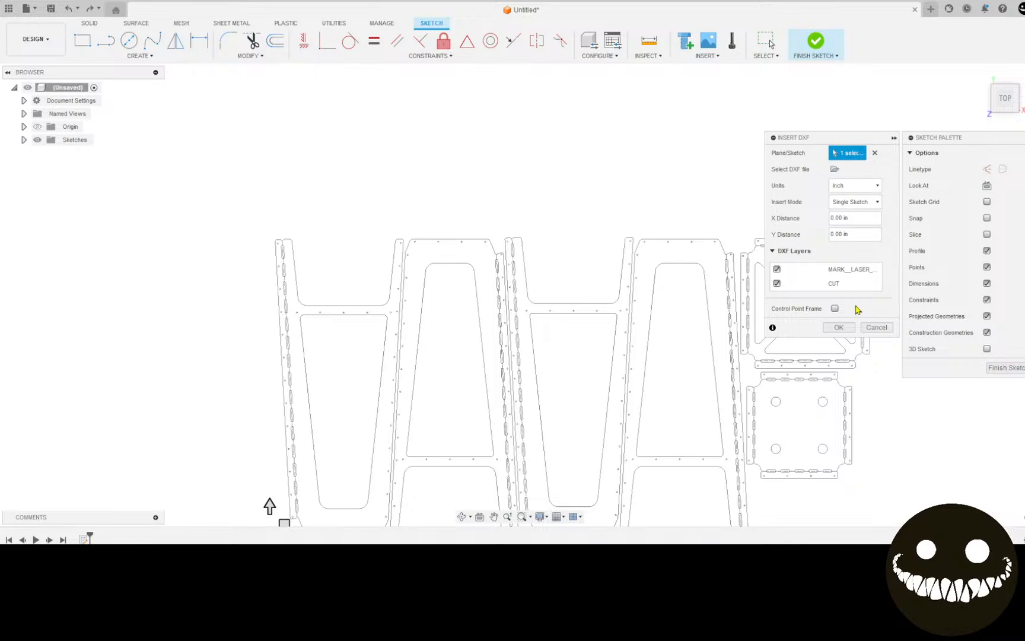
click(854, 187)
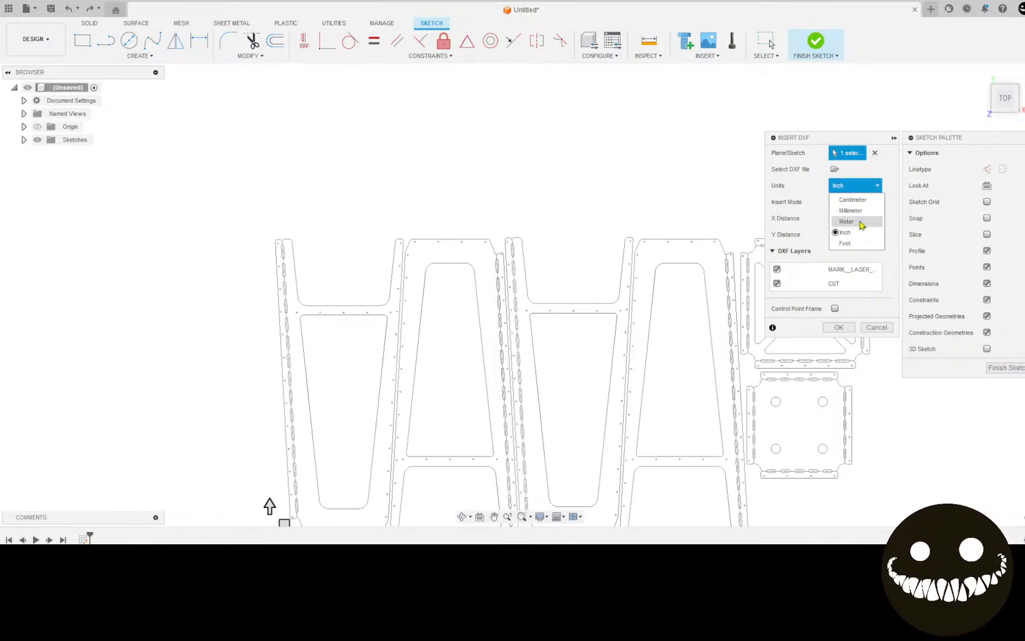
click(852, 210)
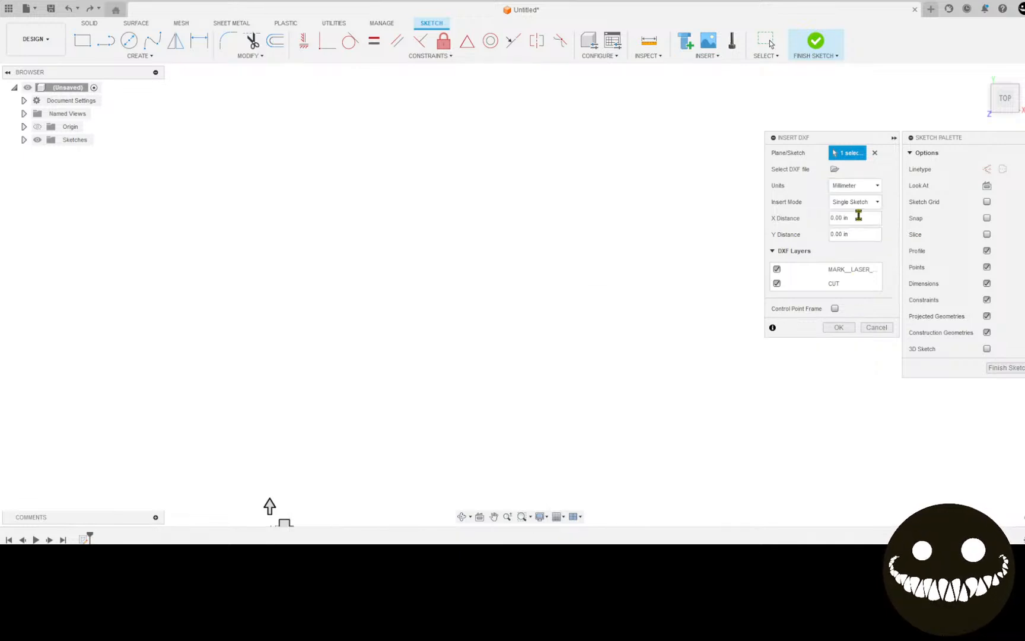
click(840, 328)
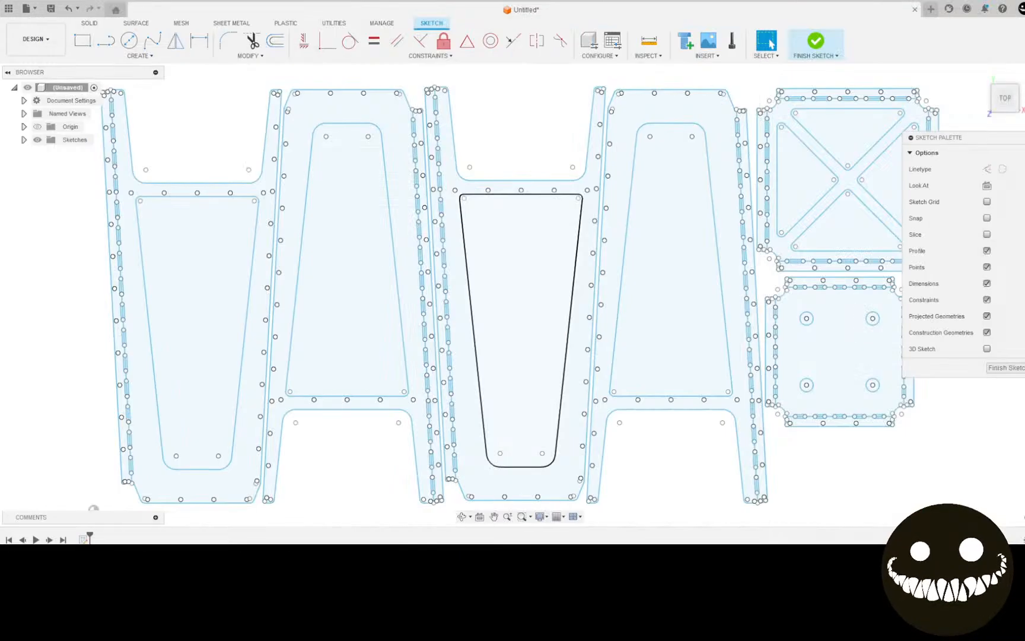
Step: Measure the distance between the third leg panel's long outer edge and the adjacent slanted edge of its cutout
click(649, 41)
click(597, 236)
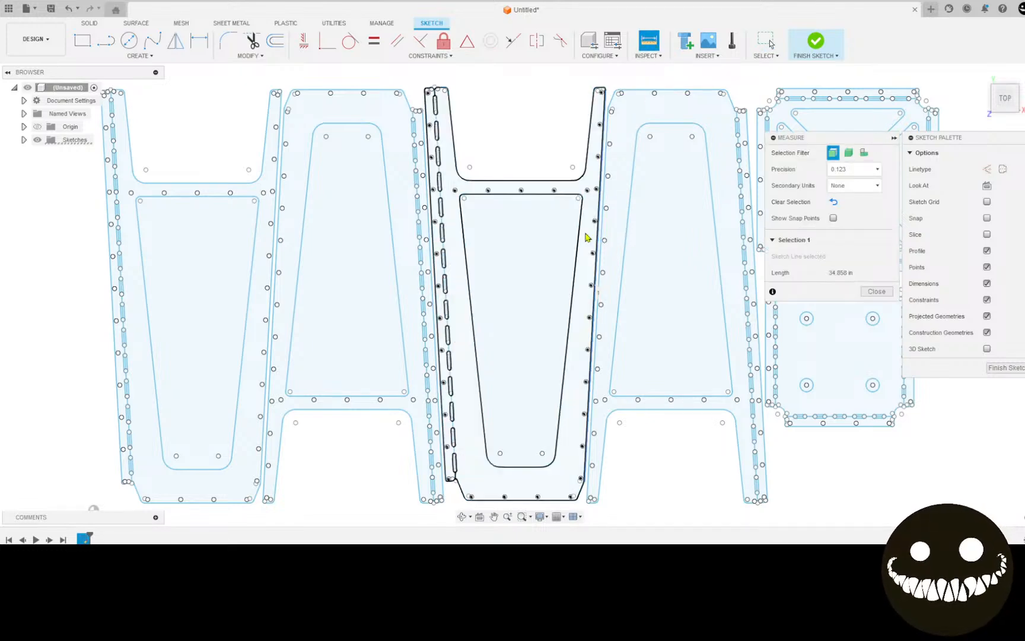
click(580, 239)
scroll(587, 242, up, 5)
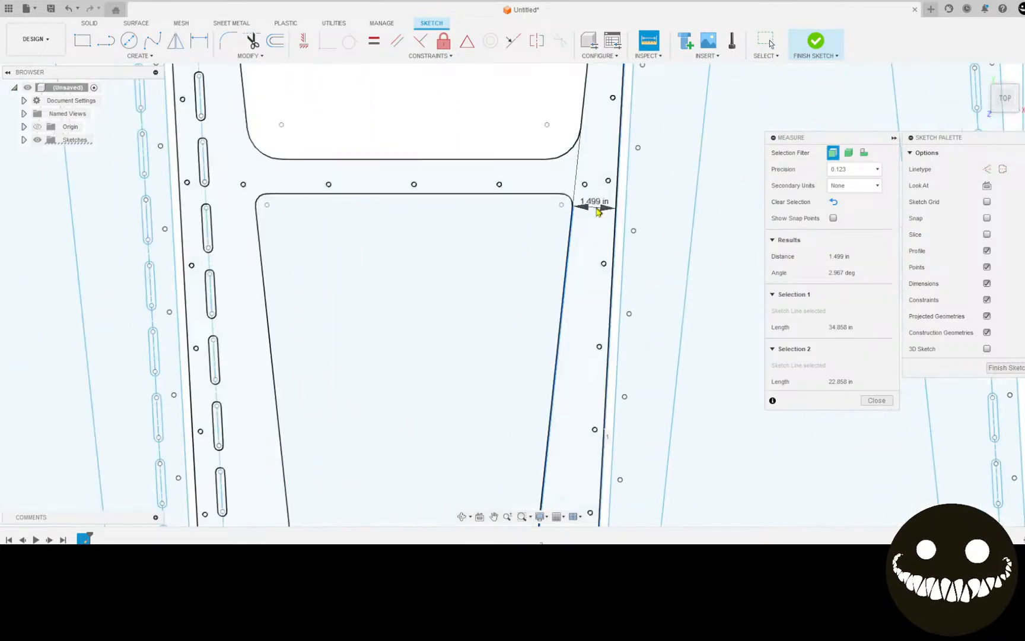
scroll(575, 251, down, 5)
click(504, 188)
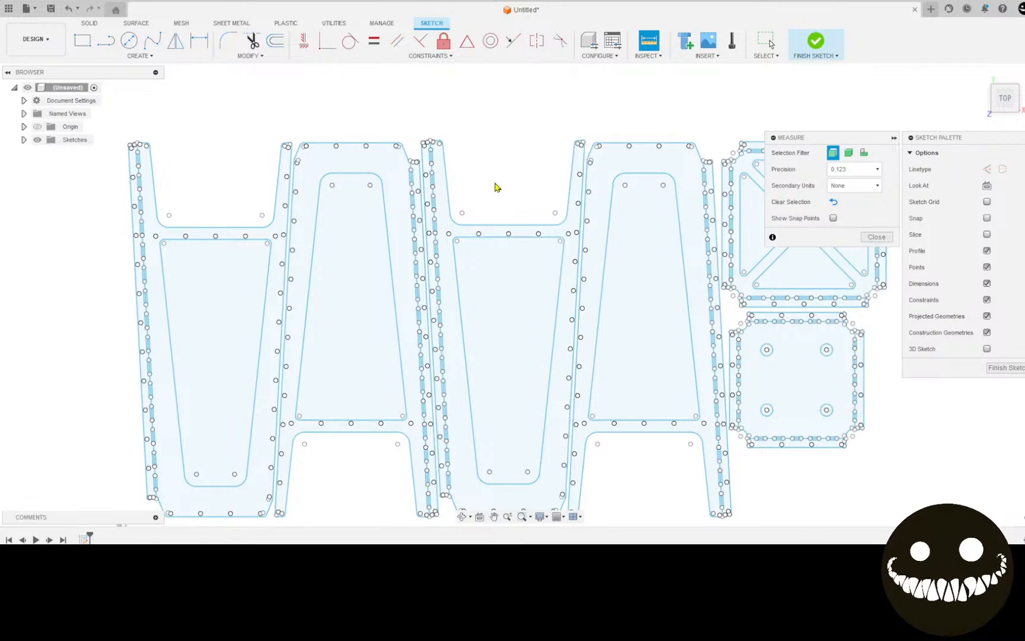
Step: Reread the forum thread's opening question in the browser for the required stool height and what must stay the same
scroll(489, 203, down, 1)
scroll(203, 171, down, 2)
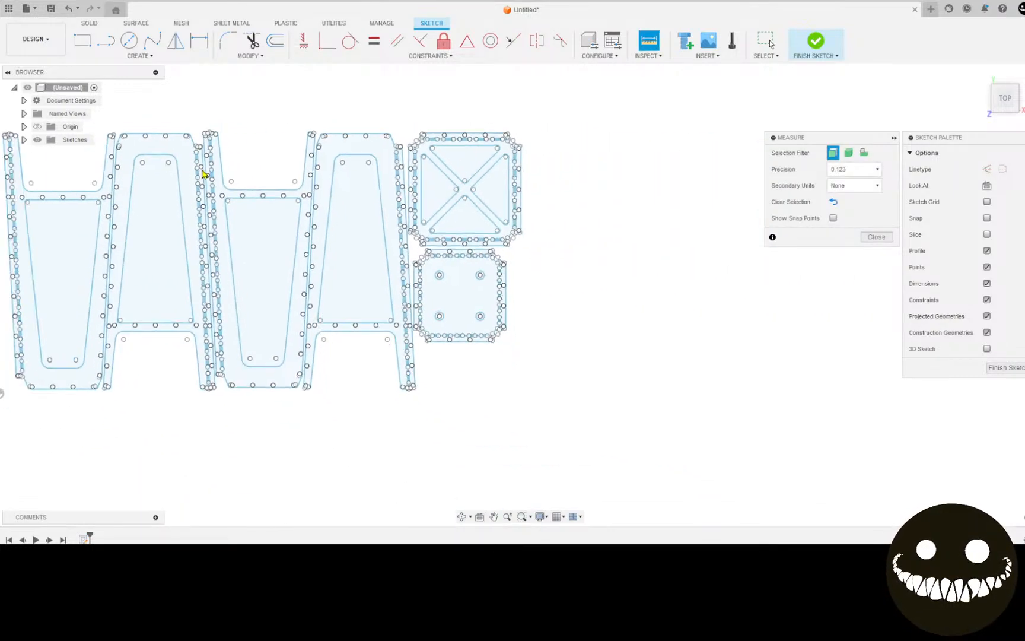
middle_drag(222, 192, 247, 223)
middle_drag(249, 396, 288, 417)
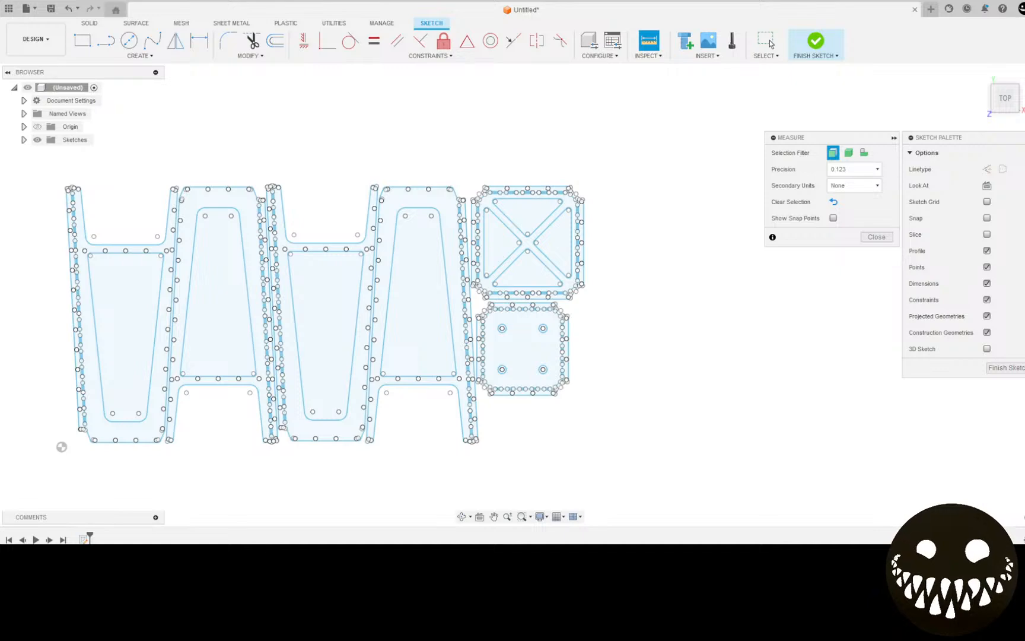
drag(0, 229, 619, 92)
scroll(560, 313, up, 12)
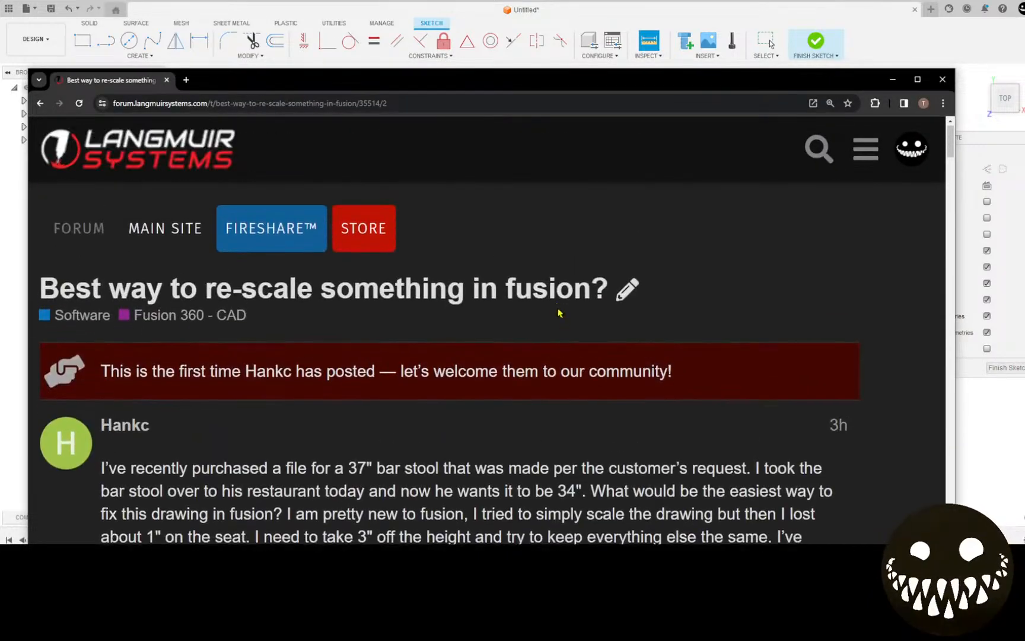
scroll(559, 313, down, 3)
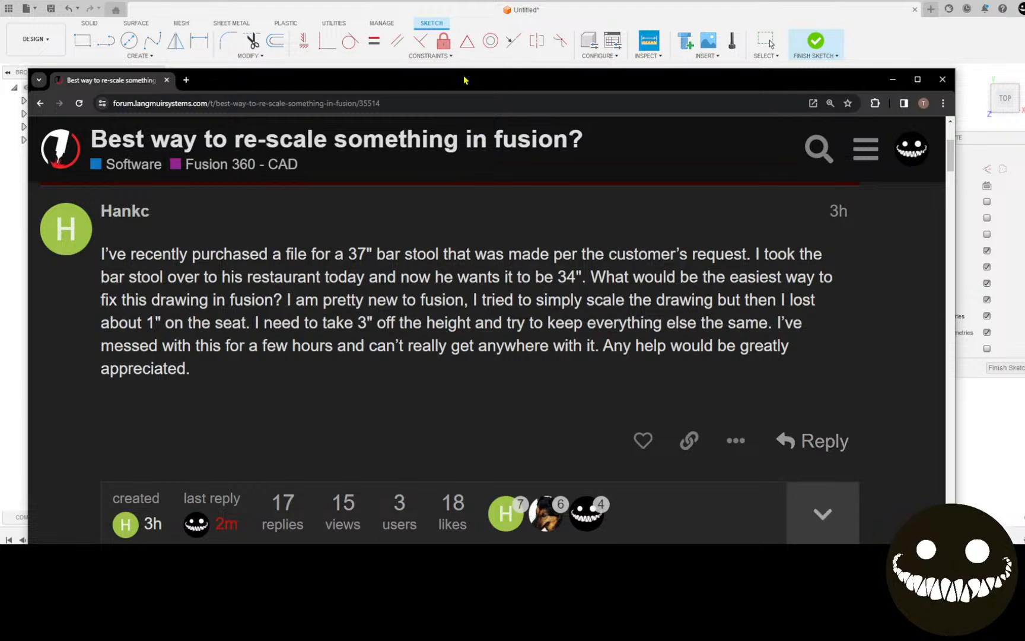
mouse_move(465, 80)
mouse_down()
mouse_move(284, 145)
mouse_move(0, 74)
mouse_up()
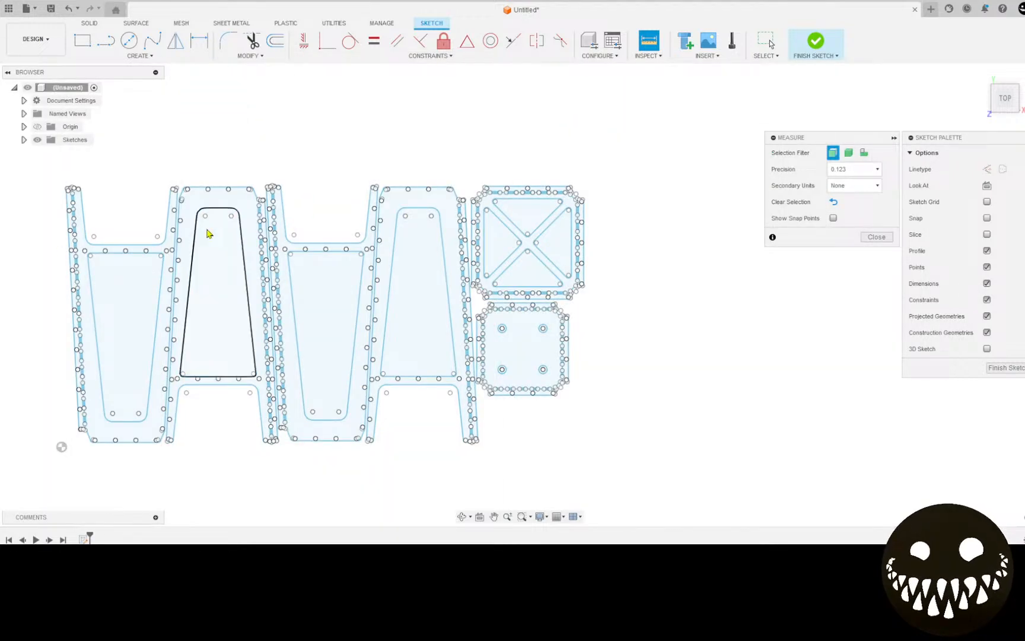
Step: Finish measuring and look over the full layout of leg and seat panels in the imported sketch
middle_drag(257, 263, 327, 278)
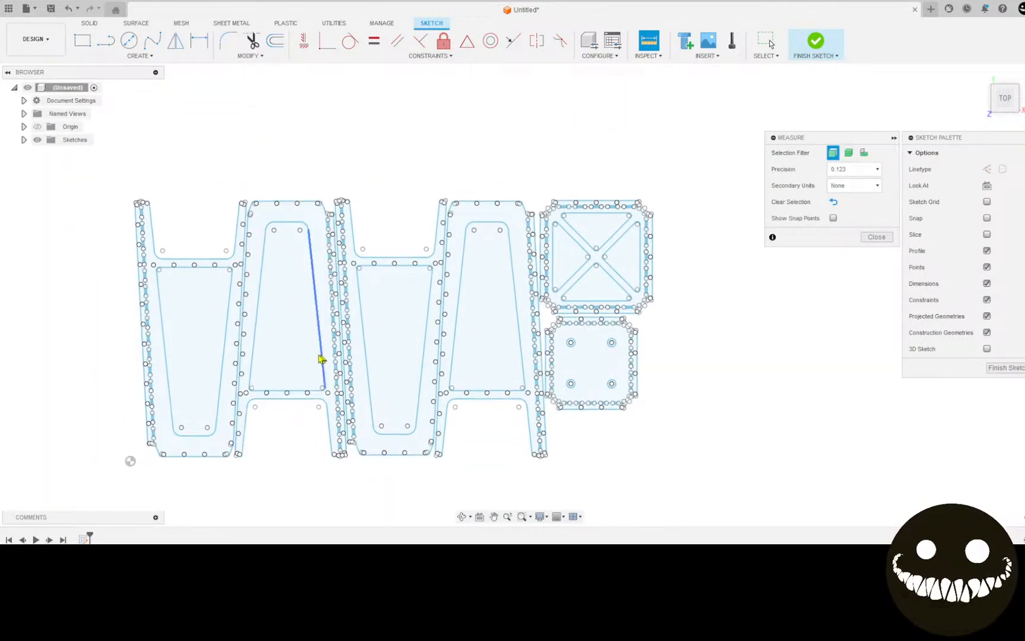
scroll(395, 328, up, 4)
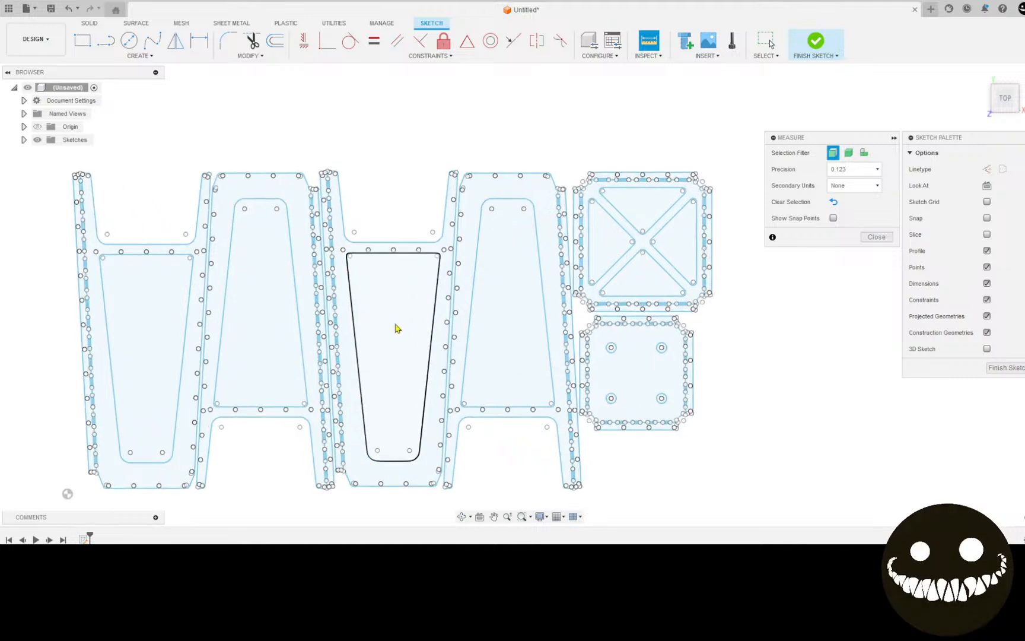
click(874, 238)
mouse_move(864, 247)
middle_down()
mouse_move(894, 341)
mouse_move(901, 334)
middle_up()
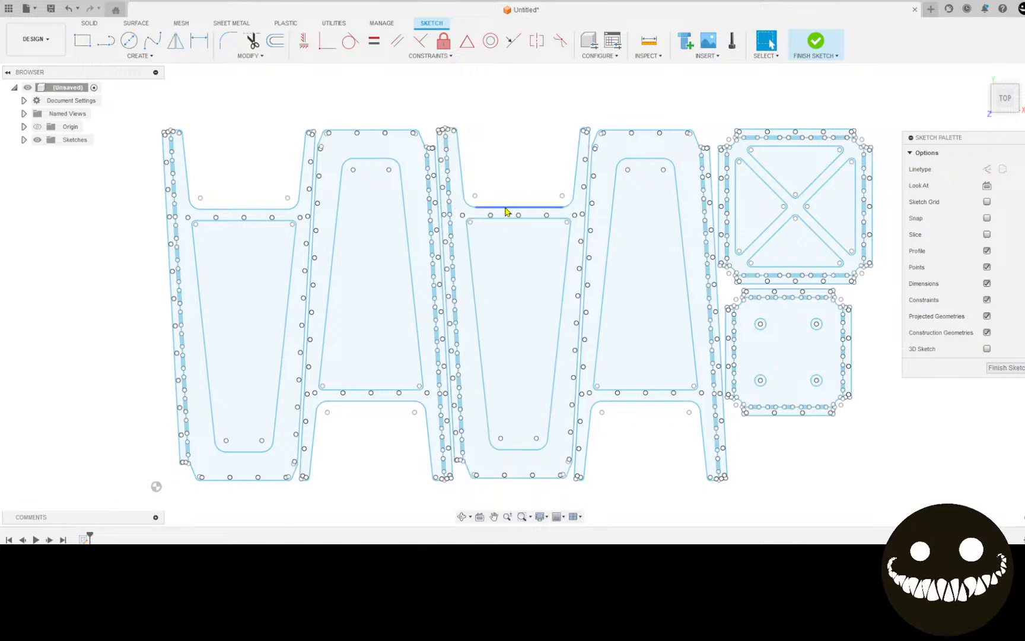
scroll(192, 123, up, 2)
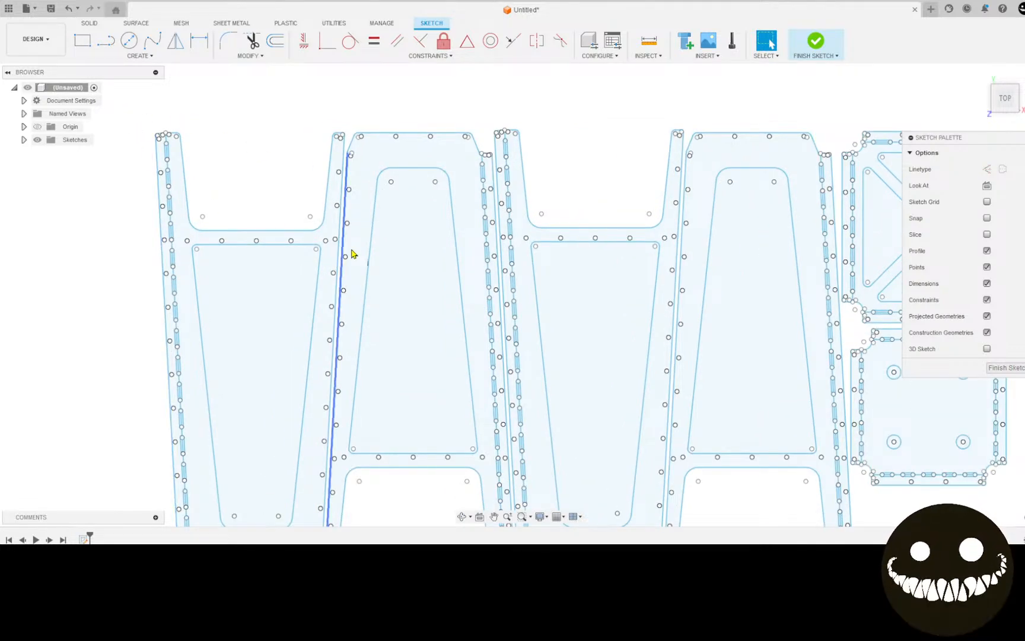
scroll(576, 346, down, 2)
scroll(576, 343, down, 2)
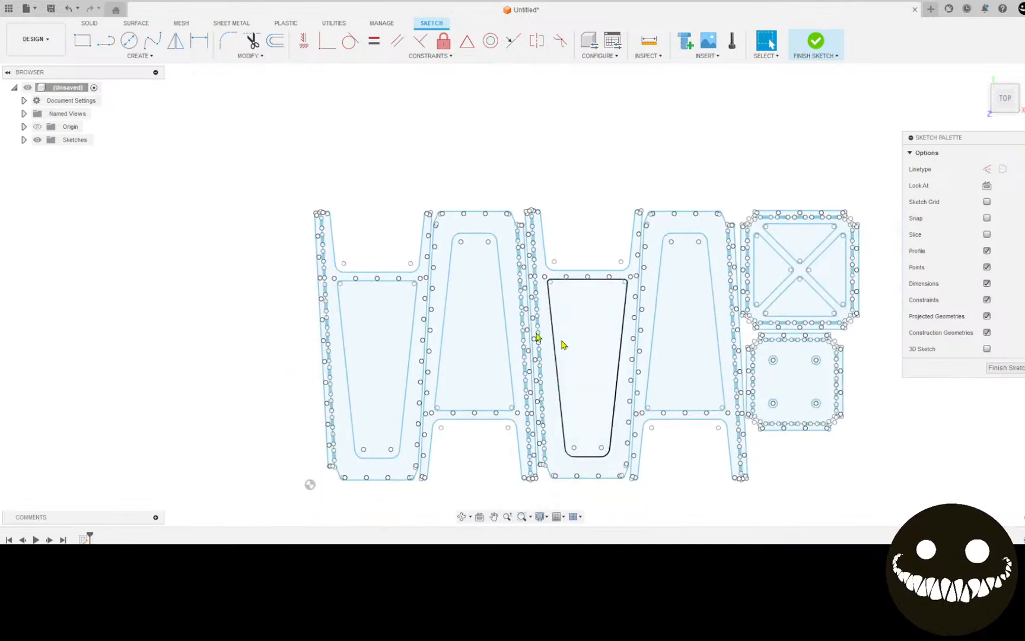
middle_drag(412, 286, 437, 299)
scroll(432, 357, down, 1)
scroll(420, 292, down, 1)
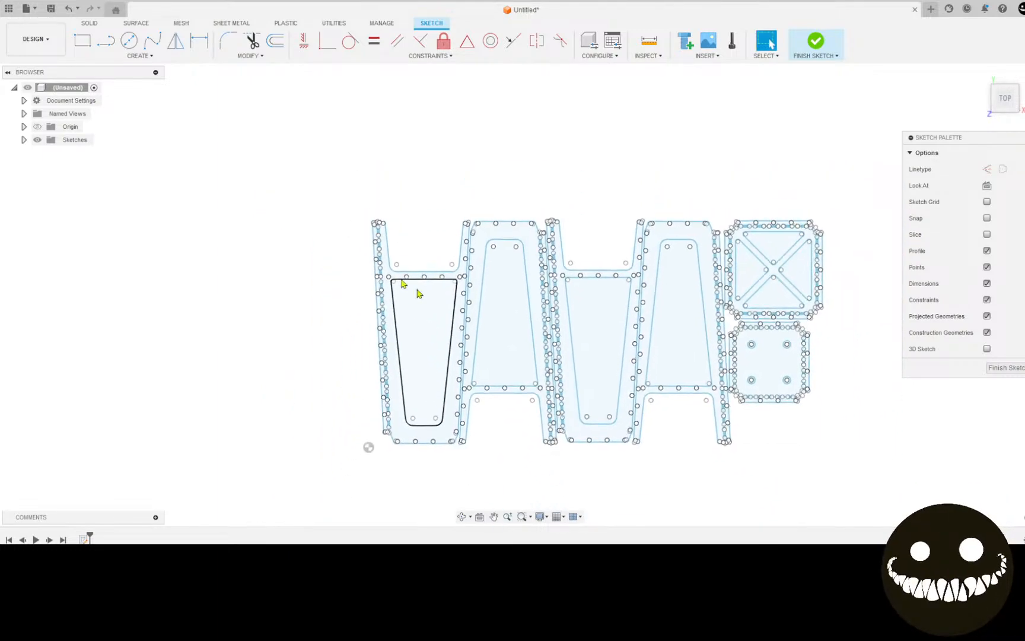
Step: Examine the upper ends of the first leg panels closely, comparing leg tips, crossbar, cutouts and slotted bend lines
scroll(284, 203, up, 4)
scroll(474, 200, up, 3)
middle_drag(525, 218, 410, 177)
scroll(265, 166, up, 2)
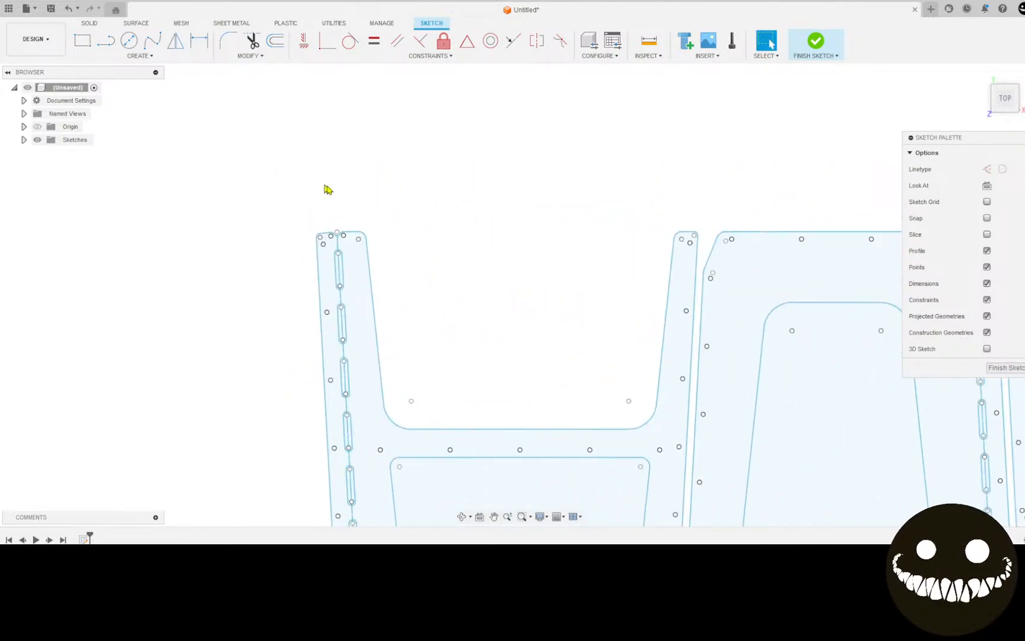
mouse_move(327, 190)
middle_down()
mouse_move(206, 172)
mouse_move(168, 116)
middle_up()
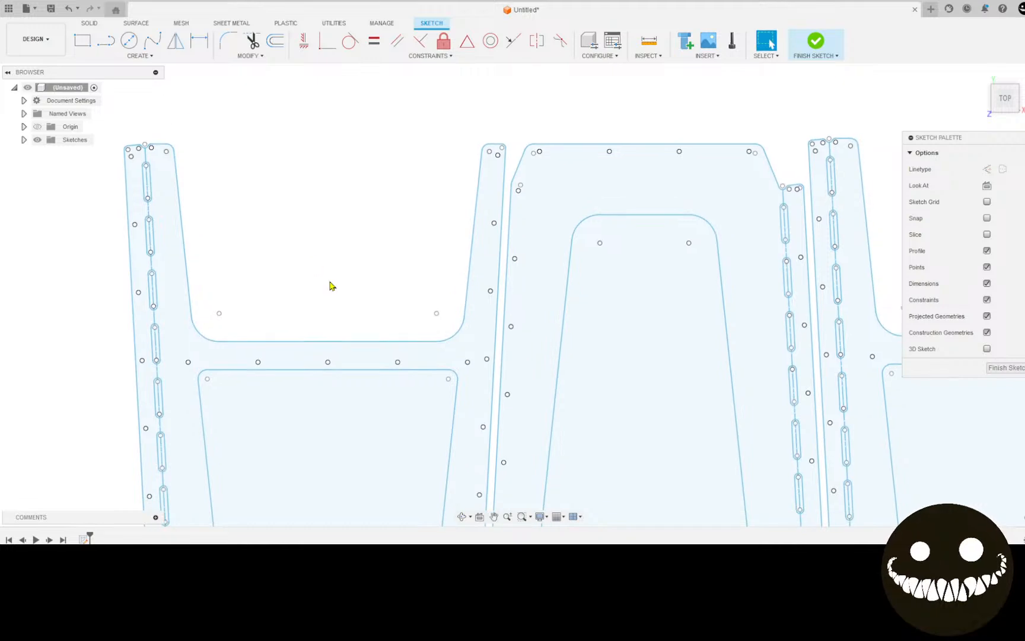
mouse_move(331, 285)
middle_down()
mouse_move(318, 126)
mouse_move(325, 155)
middle_up()
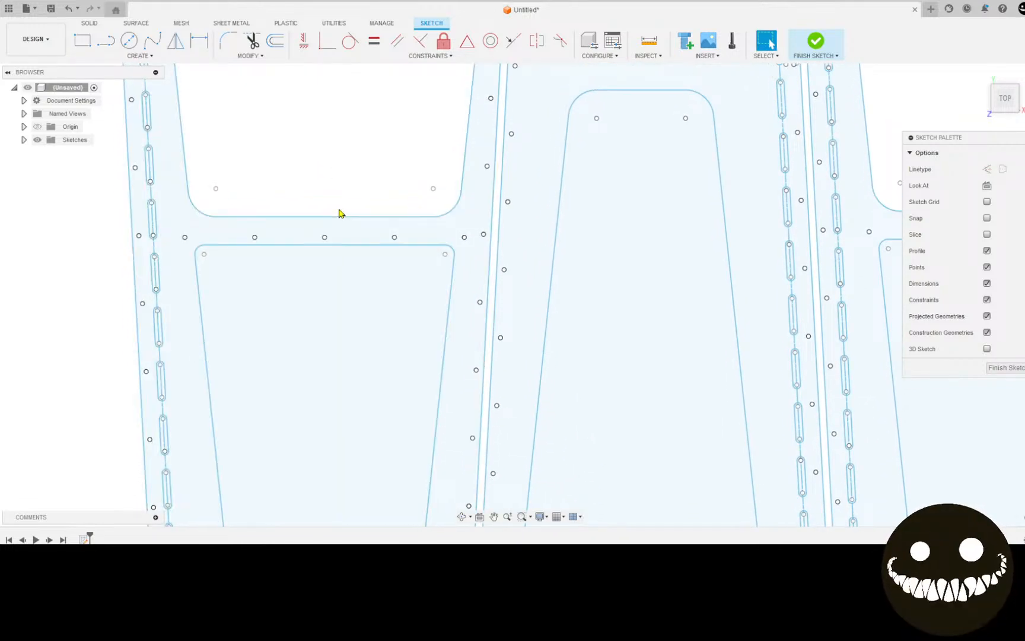
mouse_move(339, 219)
middle_down()
mouse_move(348, 176)
mouse_move(402, 320)
middle_up()
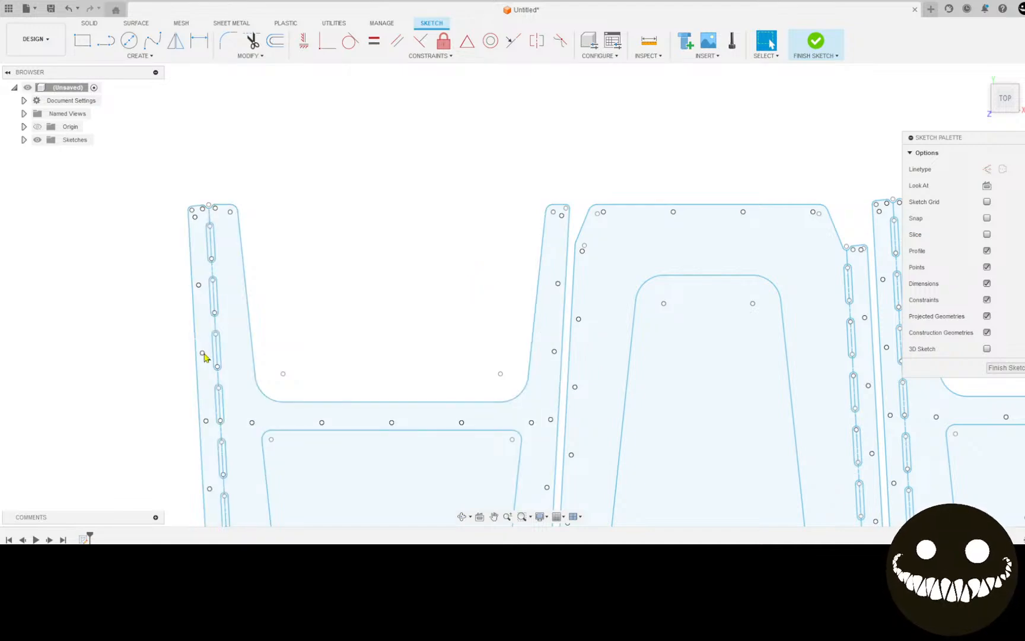
middle_drag(487, 382, 302, 243)
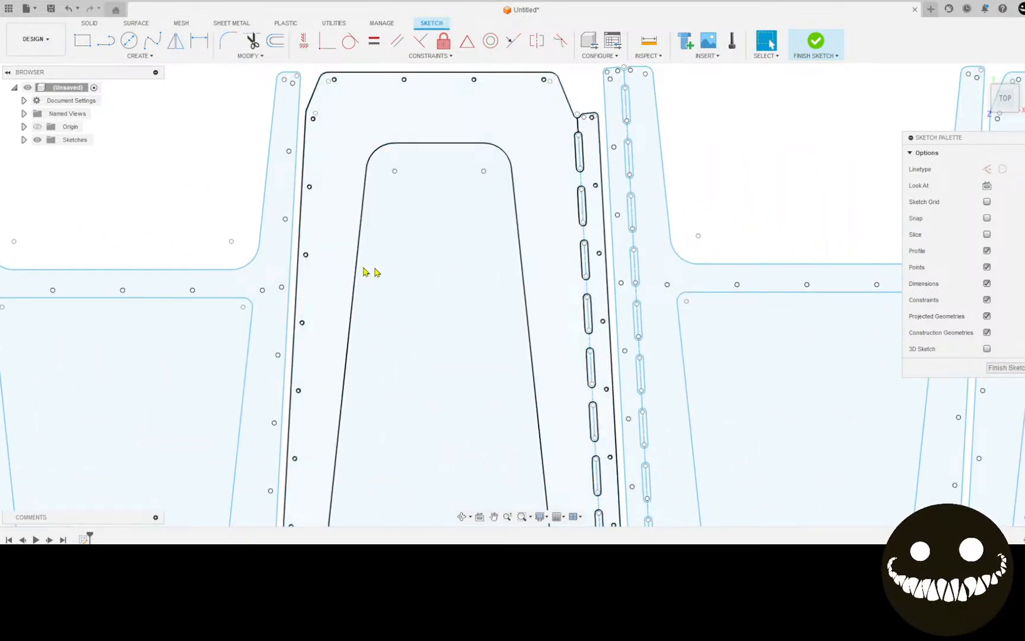
middle_drag(365, 271, 235, 258)
middle_drag(382, 277, 884, 331)
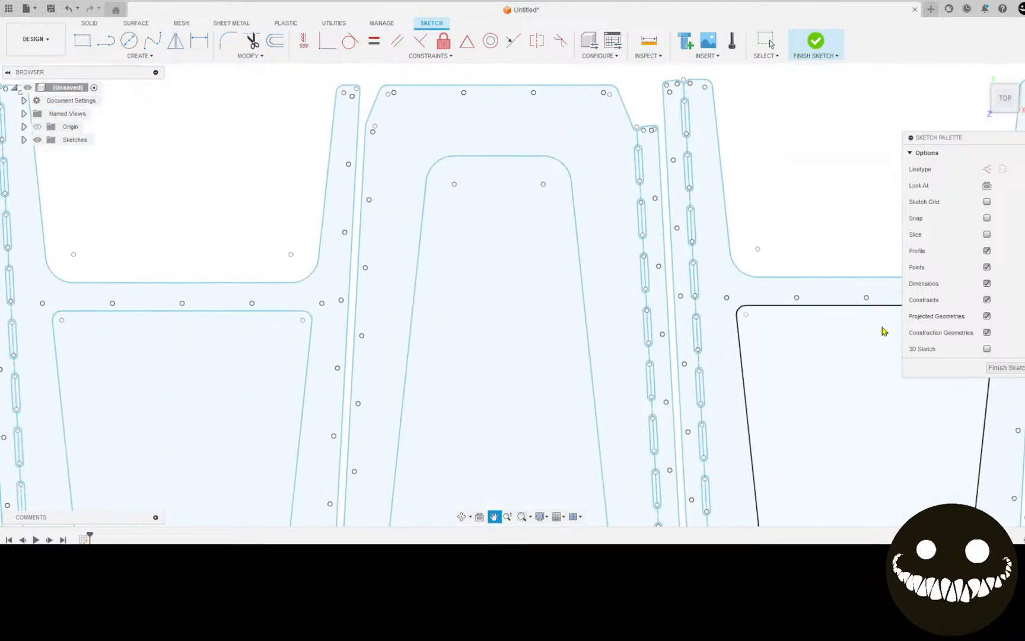
scroll(127, 215, down, 1)
mouse_move(127, 215)
middle_down()
mouse_move(592, 289)
mouse_move(515, 318)
mouse_move(400, 311)
middle_up()
mouse_move(346, 237)
middle_down()
mouse_move(355, 307)
mouse_move(286, 300)
middle_up()
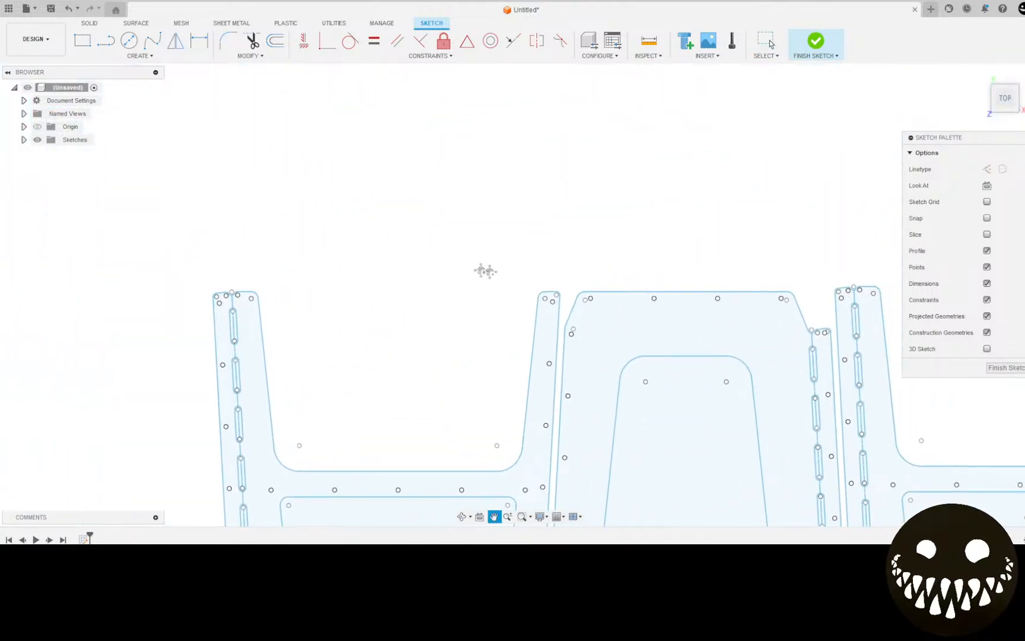
mouse_move(485, 271)
middle_down()
mouse_move(347, 249)
mouse_move(316, 207)
middle_up()
scroll(348, 250, up, 2)
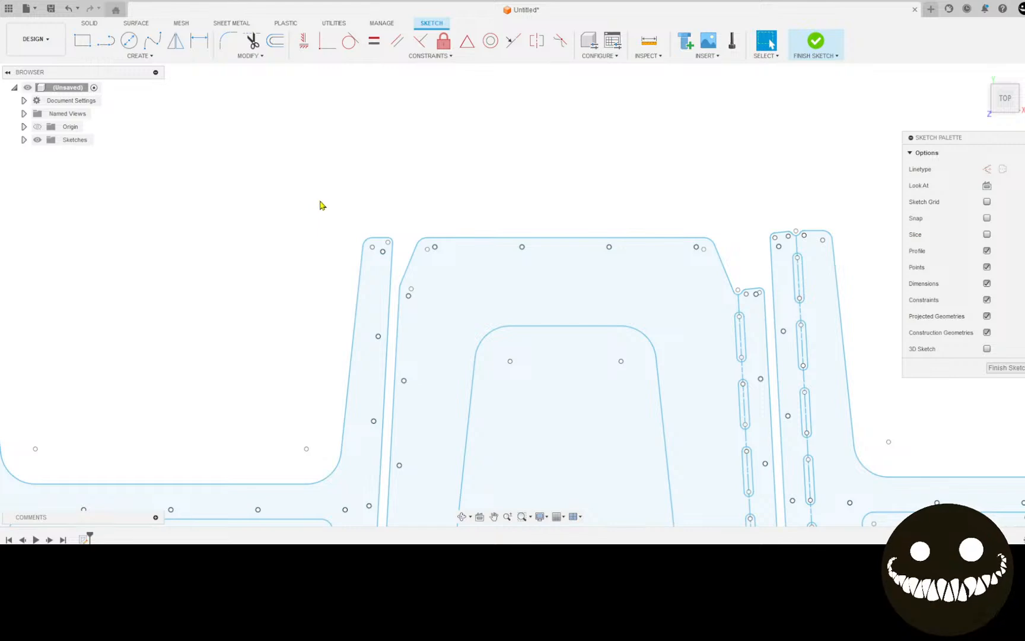
Step: Select the tip outline of the first leg panel's right leg, including its rounded corners, and start moving it
drag(321, 205, 406, 256)
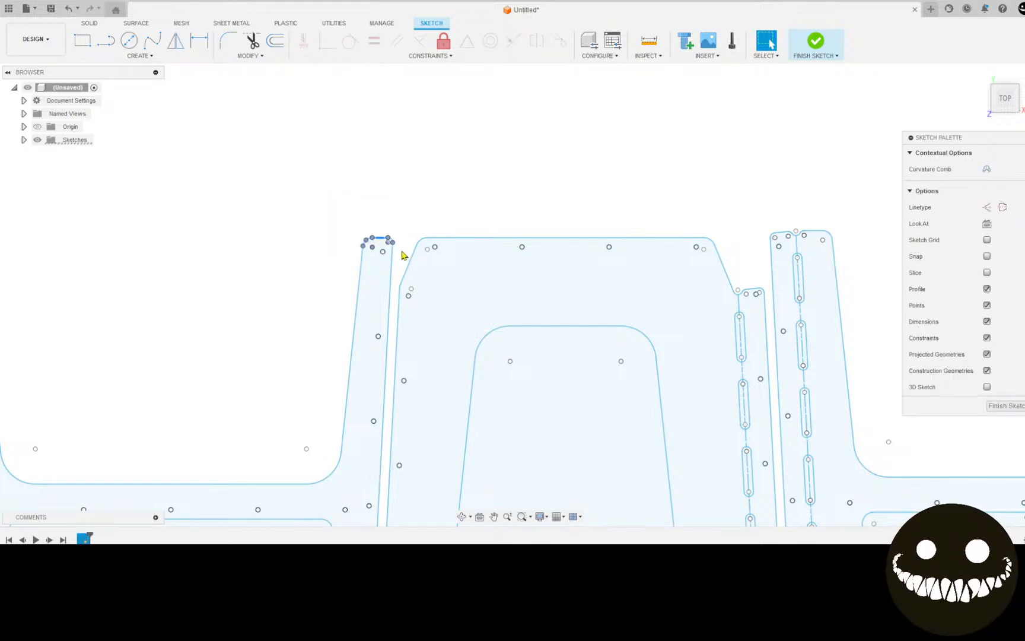
scroll(401, 255, up, 2)
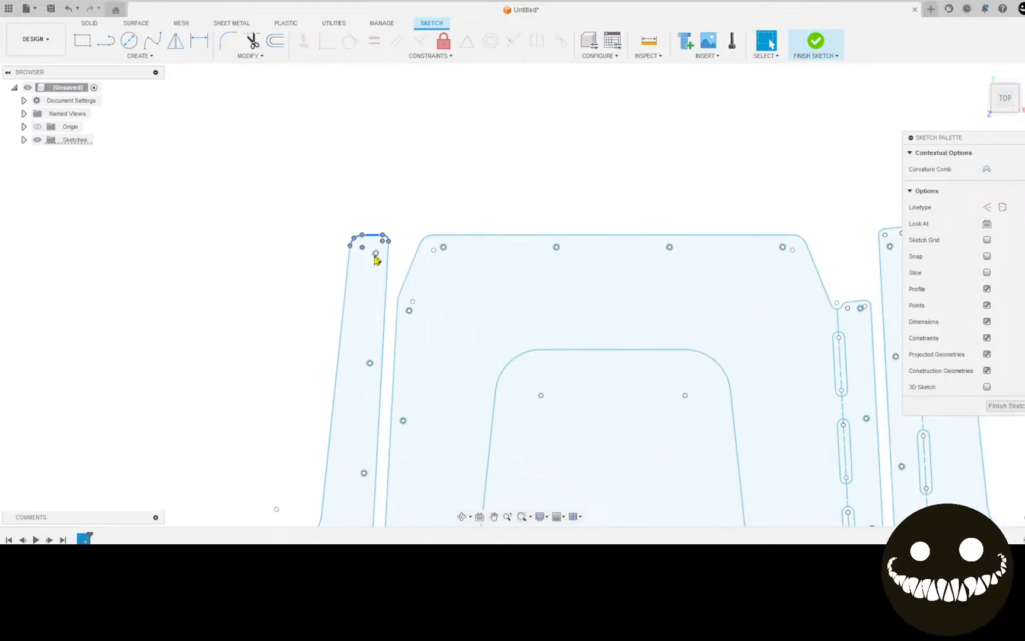
key(m)
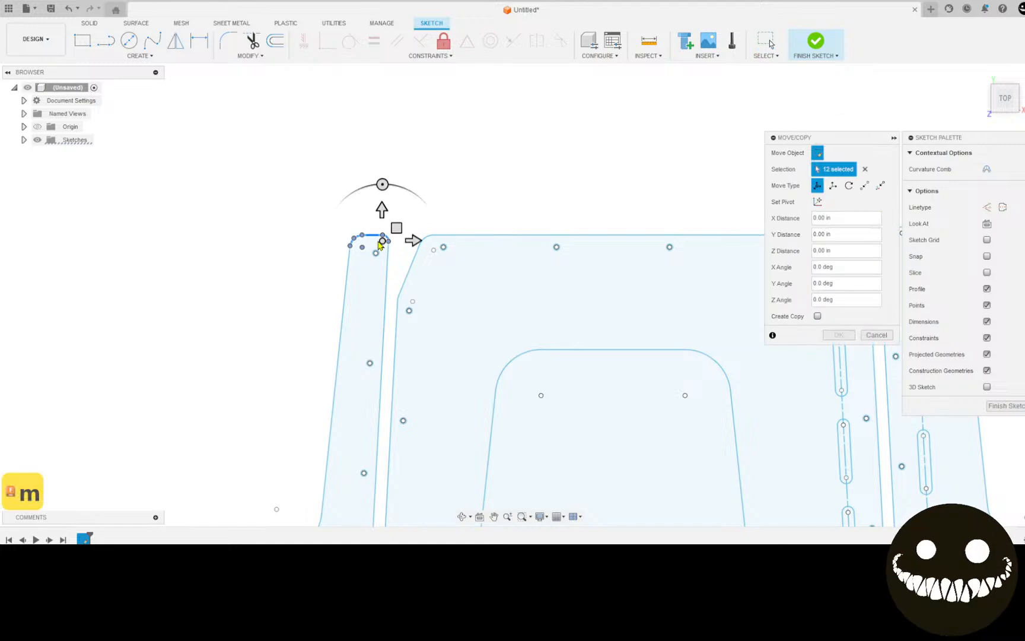
Step: Try moving the selected leg tip straight along the Y axis by -1.50 in
scroll(383, 208, up, 2)
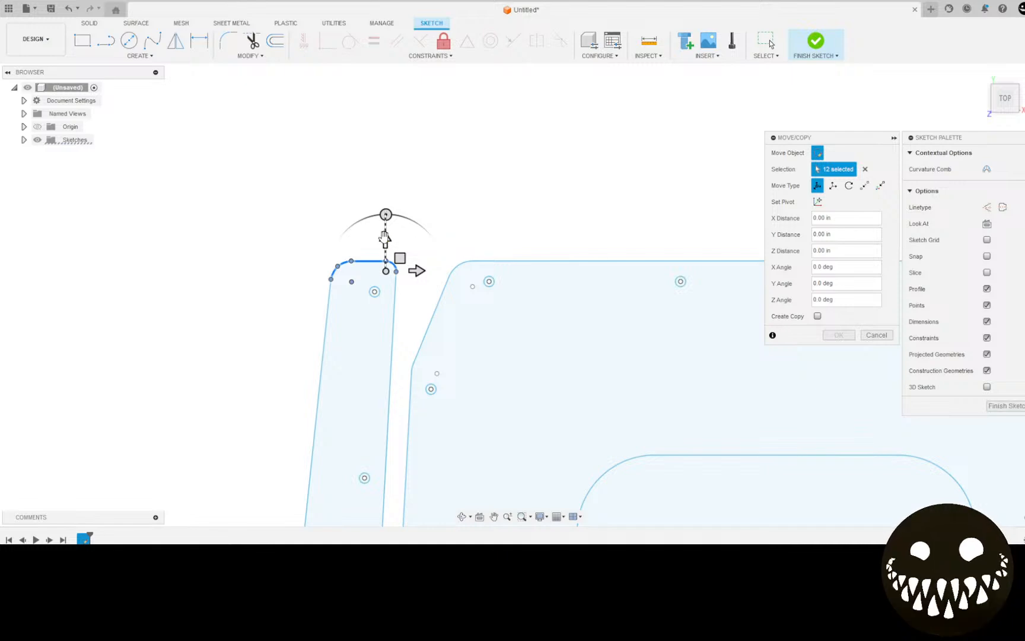
drag(385, 237, 385, 309)
scroll(305, 347, down, 2)
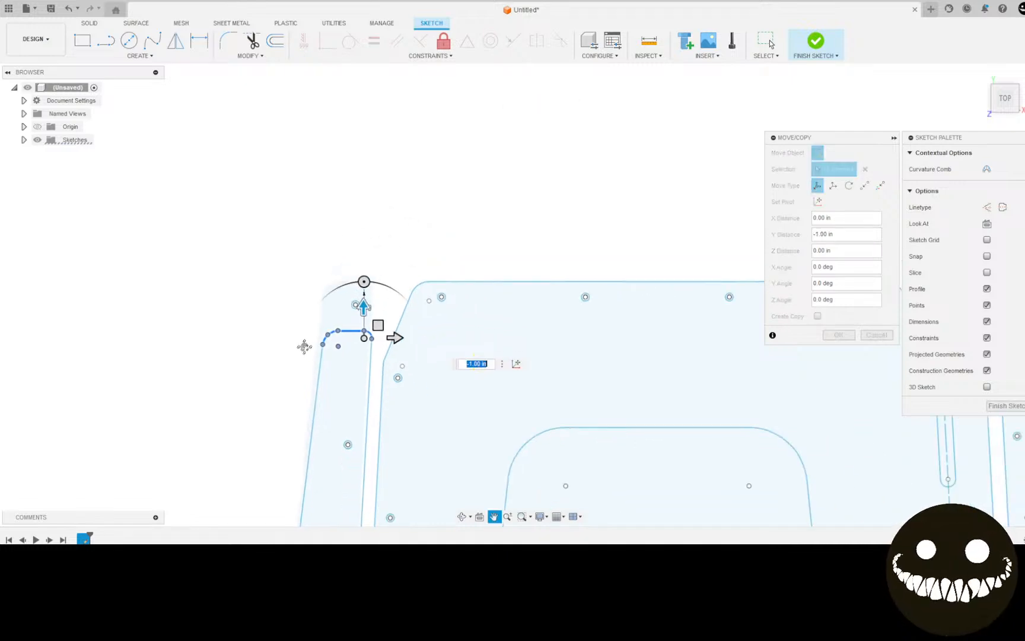
mouse_move(304, 346)
middle_down()
mouse_move(270, 371)
mouse_move(252, 183)
mouse_move(261, 202)
middle_up()
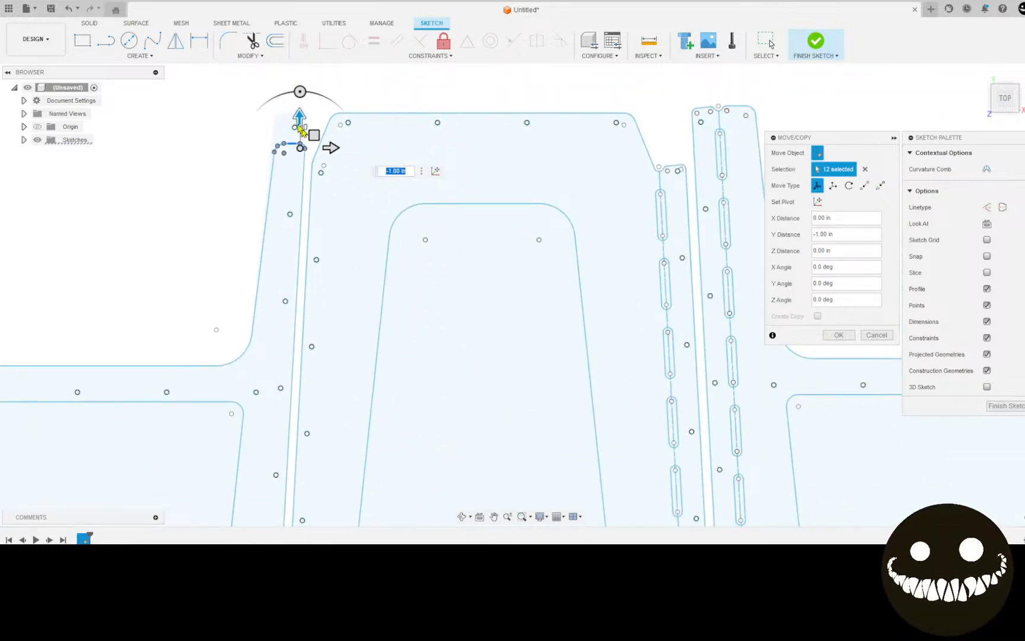
drag(301, 129, 299, 136)
scroll(281, 366, down, 1)
middle_drag(282, 367, 282, 187)
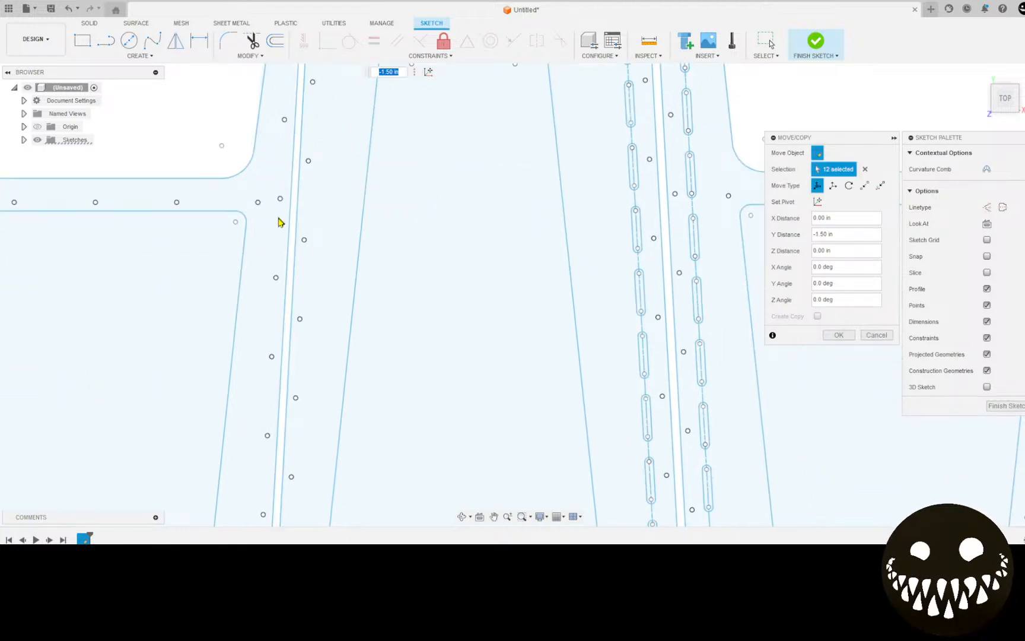
scroll(286, 182, down, 2)
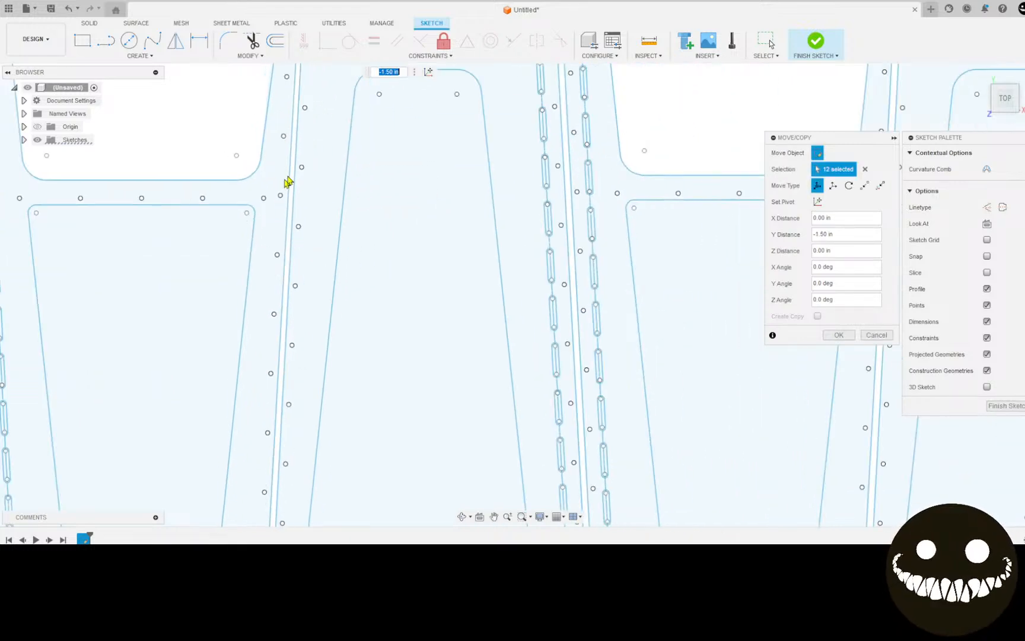
mouse_move(291, 201)
middle_down()
mouse_move(291, 228)
mouse_move(250, 323)
middle_up()
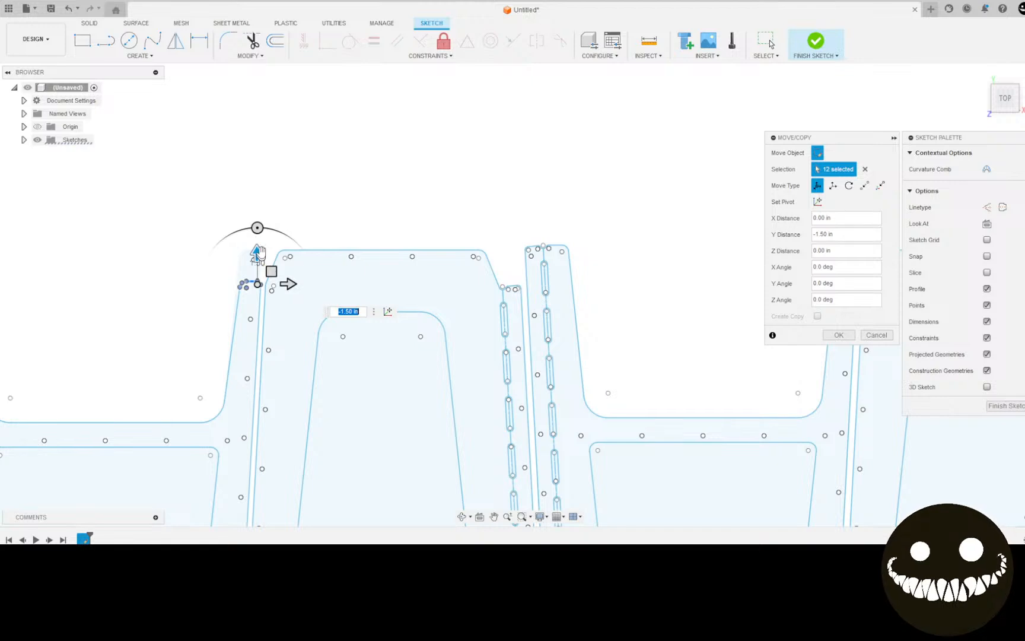
drag(258, 250, 261, 223)
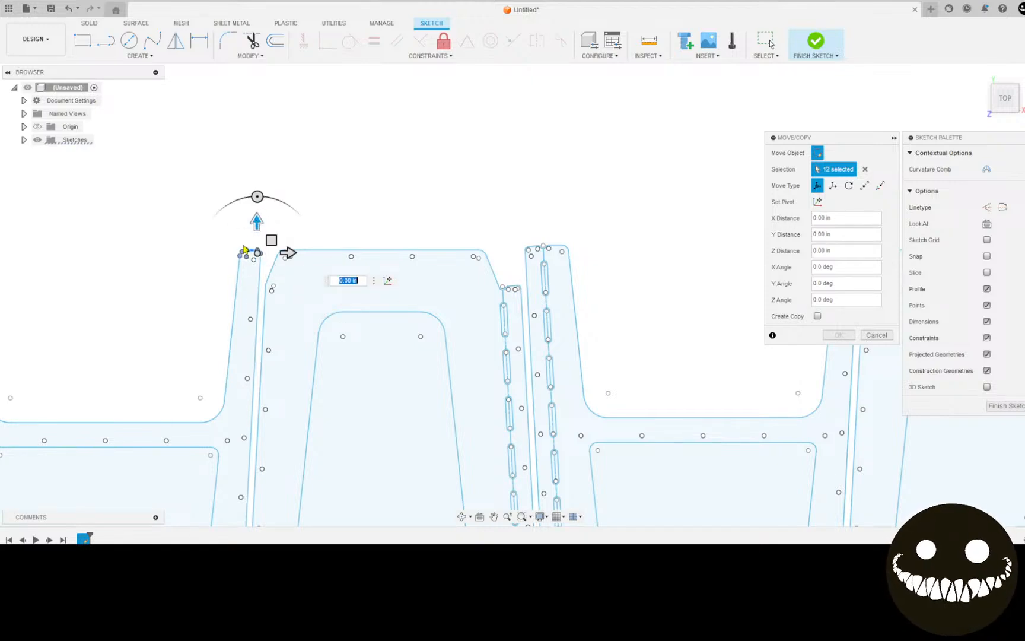
Step: Set the move's pivot on the leg's slanted outer edge beside the neighbouring panel so its axis follows that edge
scroll(261, 224, up, 5)
mouse_move(407, 190)
middle_down()
mouse_move(446, 156)
mouse_move(477, 81)
middle_up()
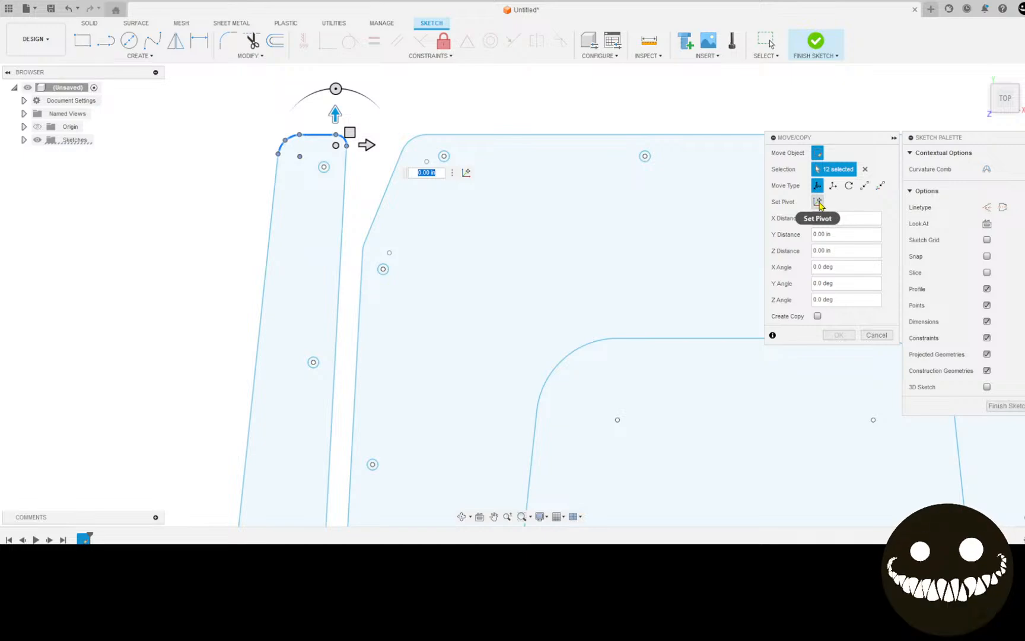
click(819, 202)
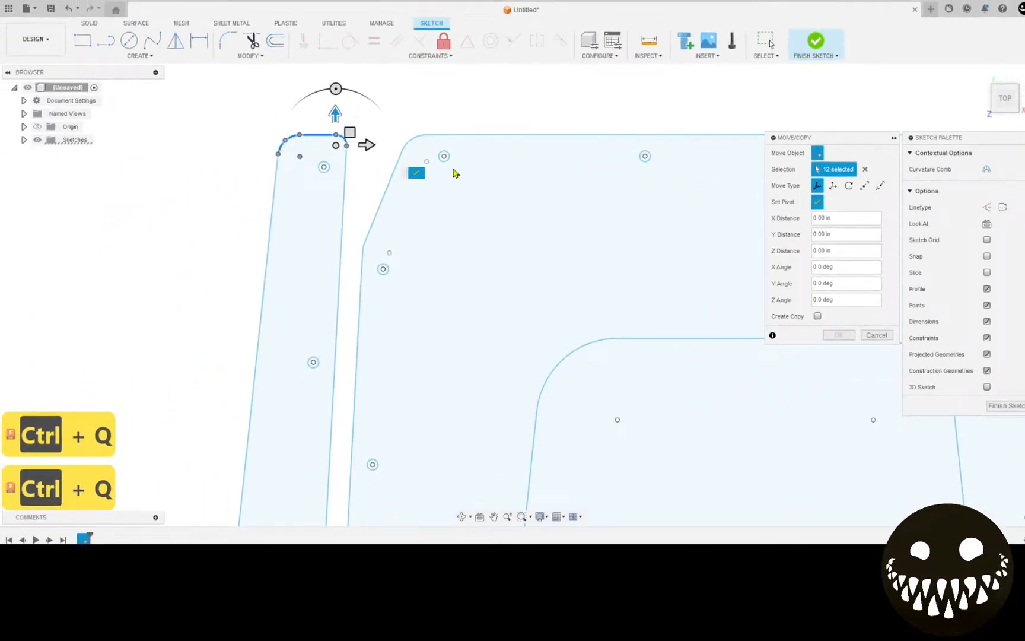
click(427, 160)
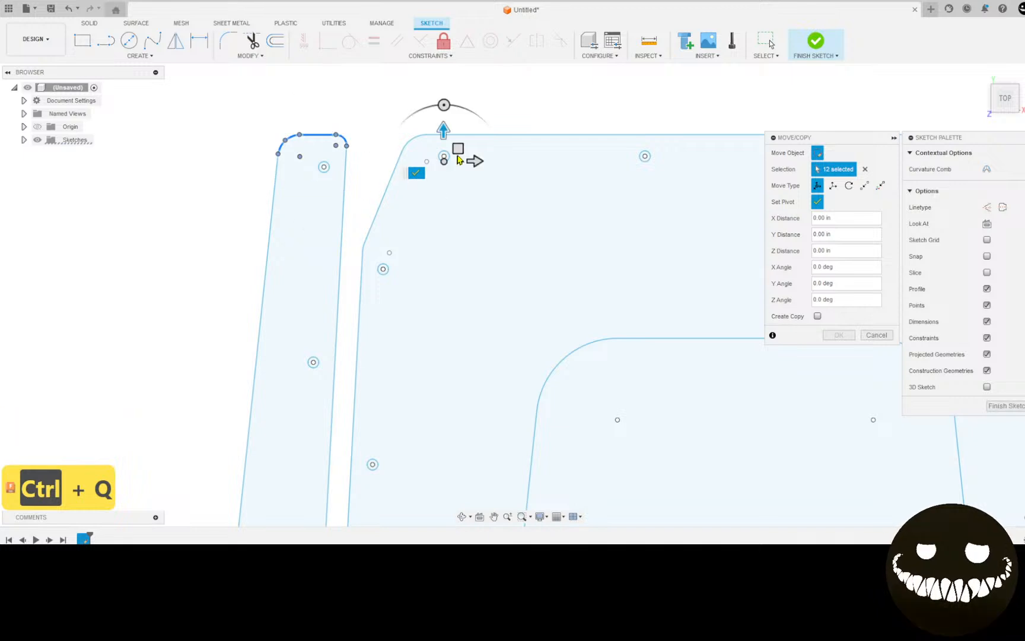
click(344, 209)
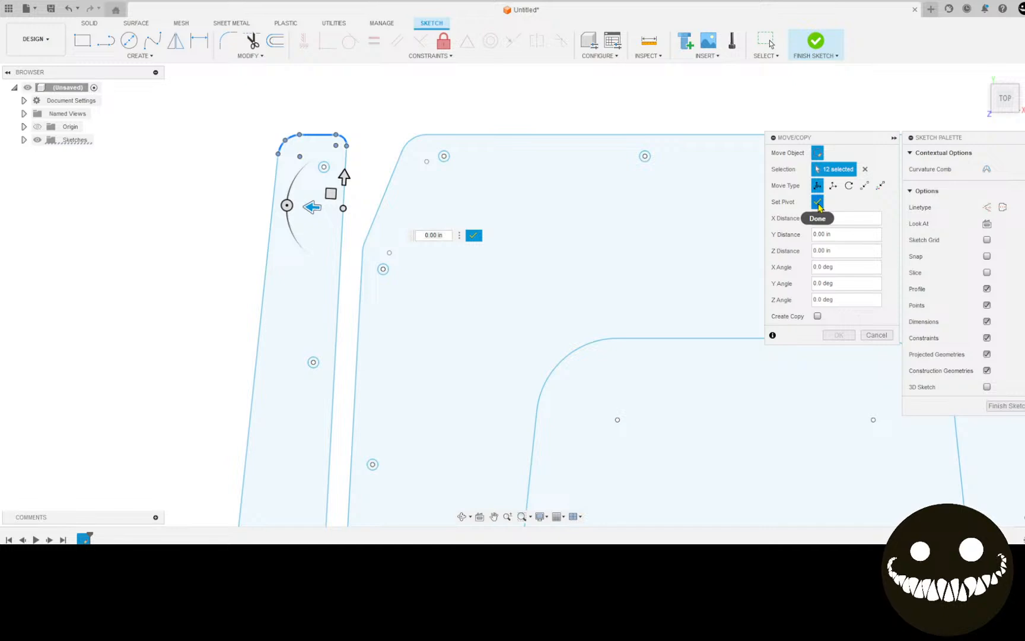
click(818, 203)
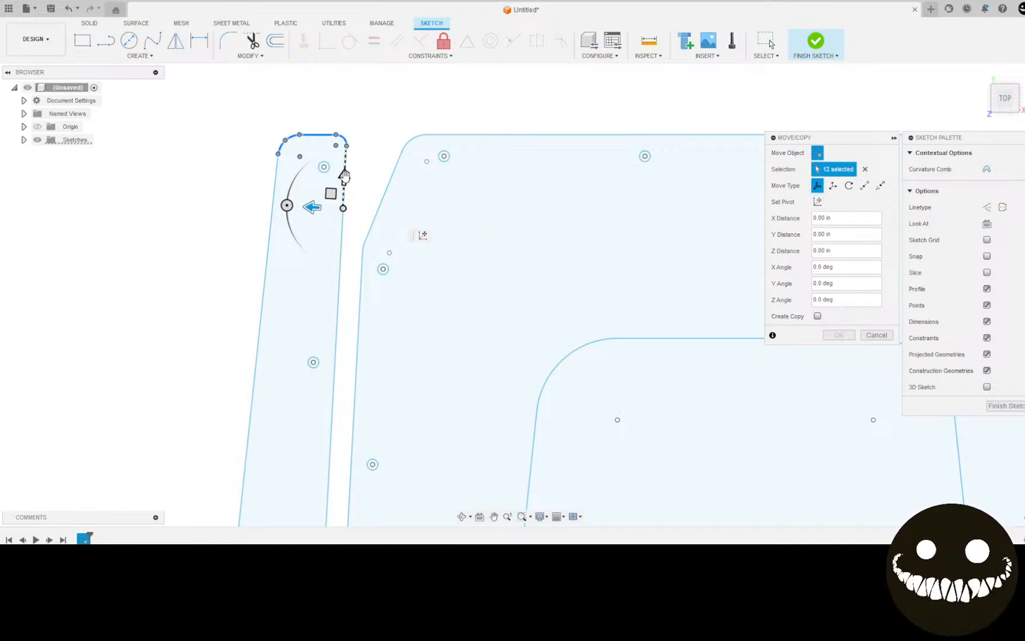
Step: Move the selected leg tip 3.00 in along its slanted edge toward the crossbar and apply the move
scroll(345, 220, down, 5)
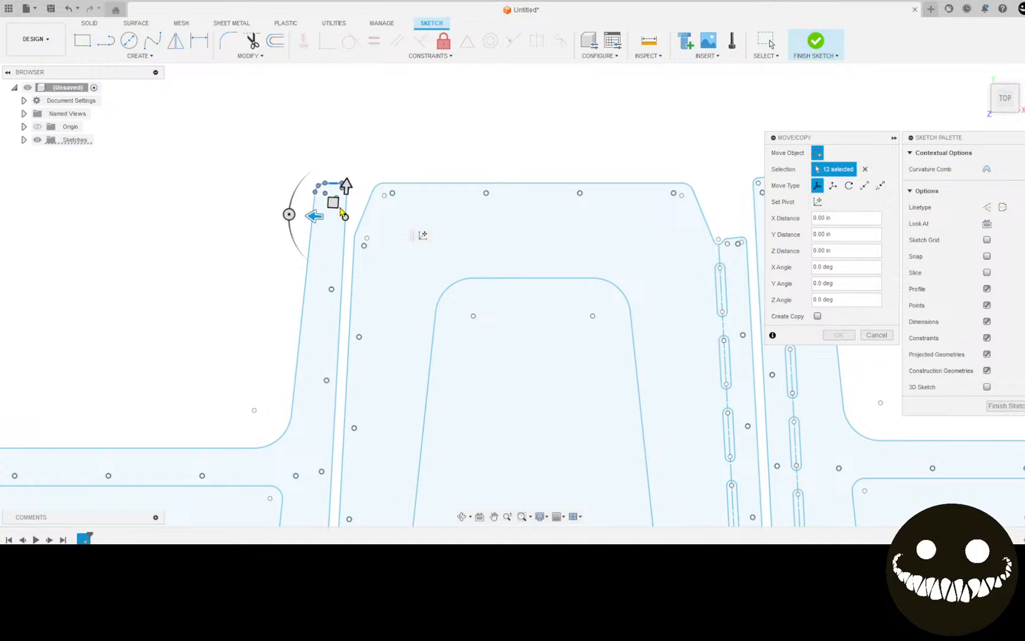
scroll(343, 201, down, 2)
scroll(343, 199, up, 3)
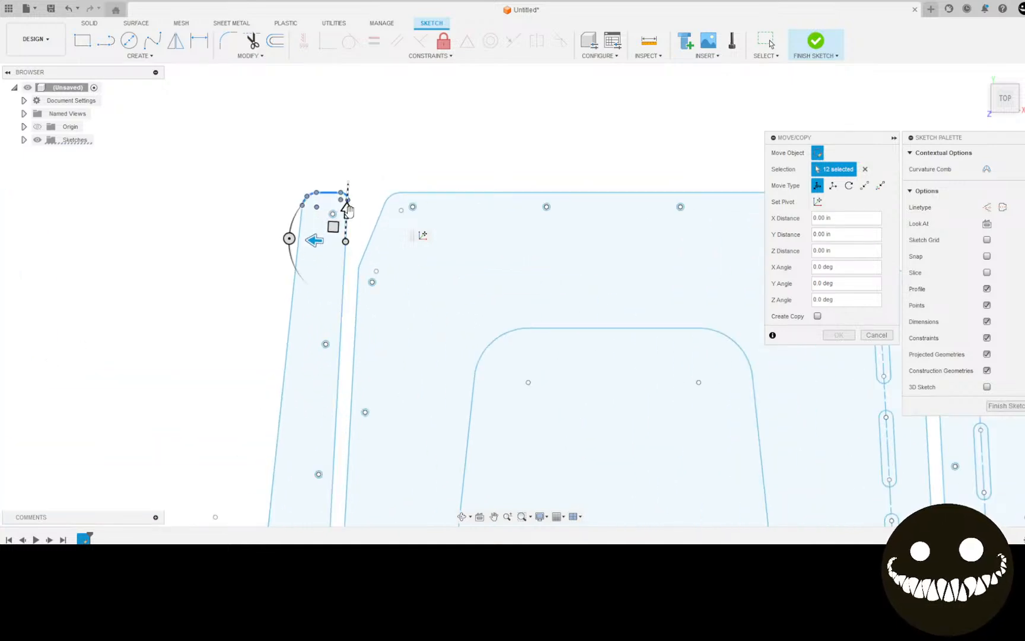
mouse_move(346, 209)
mouse_down()
mouse_move(333, 358)
mouse_move(335, 343)
mouse_up()
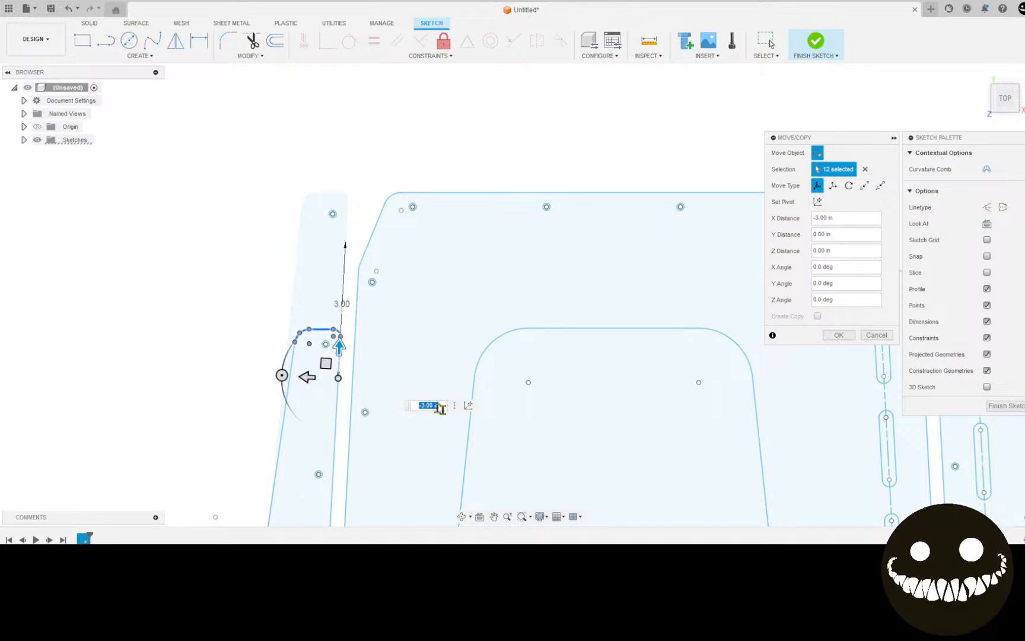
scroll(188, 293, down, 1)
scroll(188, 285, down, 5)
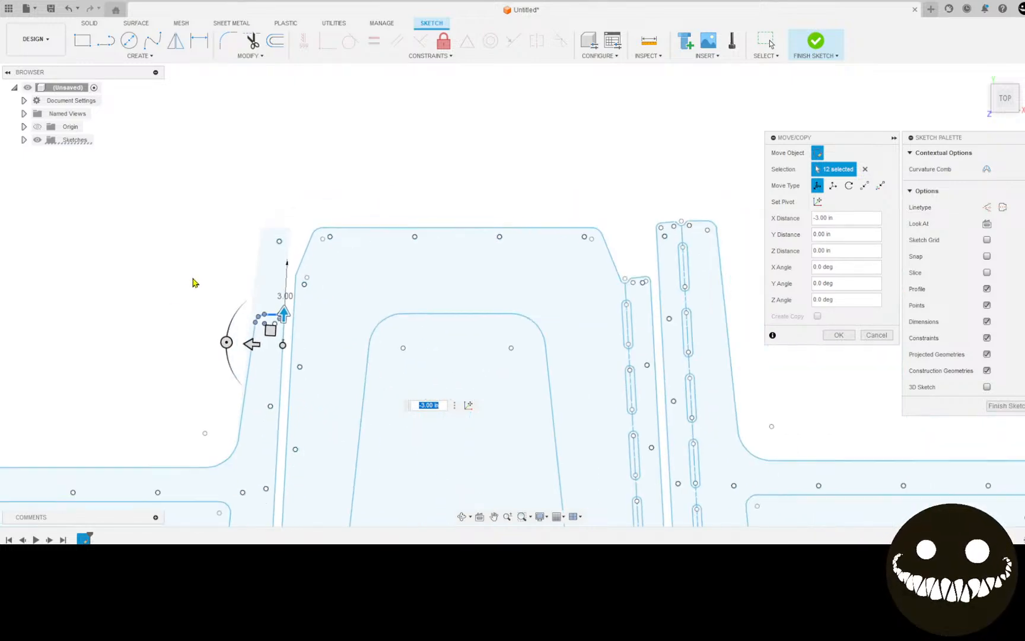
mouse_move(188, 270)
middle_down()
mouse_move(239, 309)
mouse_move(265, 299)
mouse_move(292, 337)
middle_up()
scroll(265, 348, up, 3)
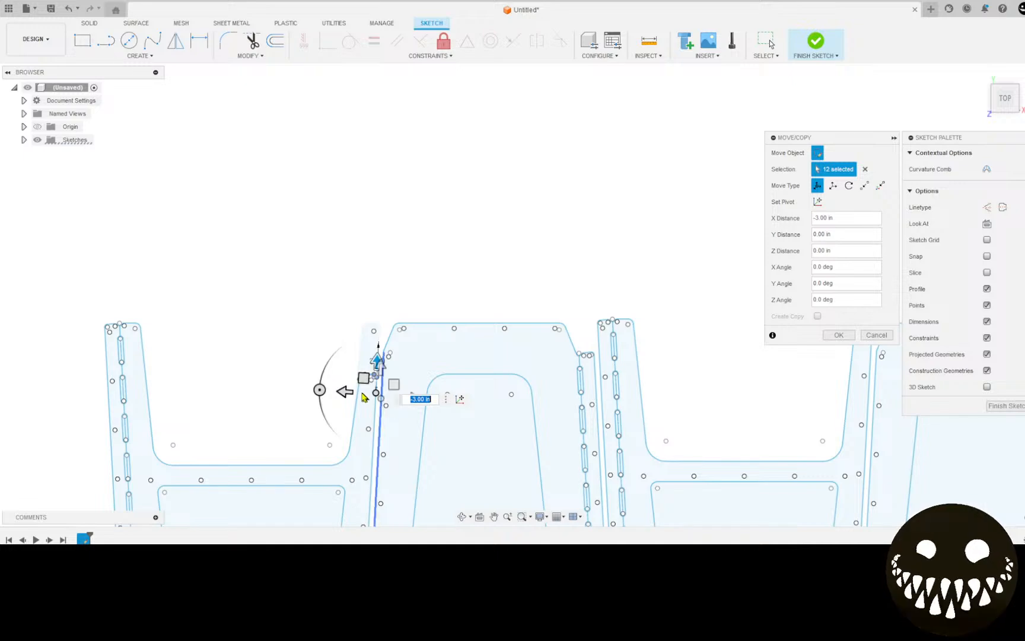
scroll(355, 383, down, 2)
scroll(364, 390, up, 4)
scroll(364, 360, up, 2)
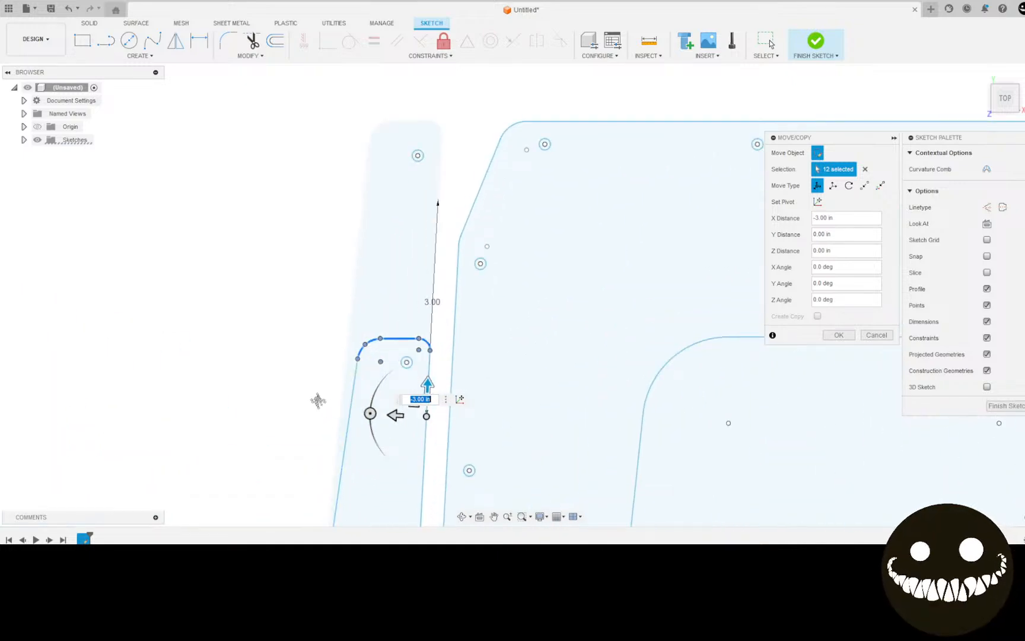
mouse_move(318, 400)
middle_down()
mouse_move(293, 82)
mouse_move(247, 111)
middle_up()
scroll(190, 192, down, 2)
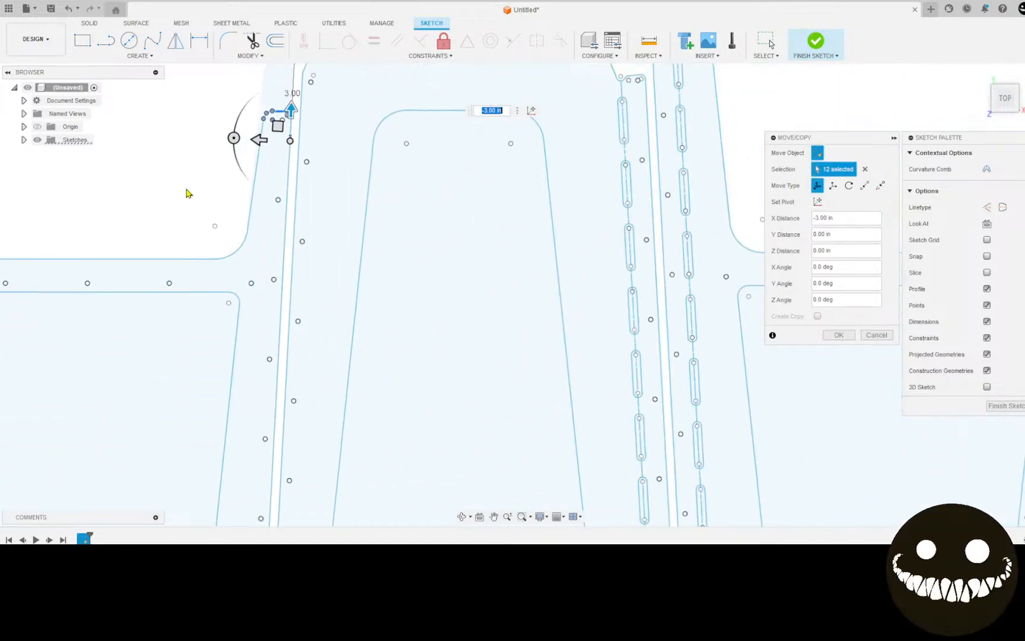
scroll(194, 197, up, 1)
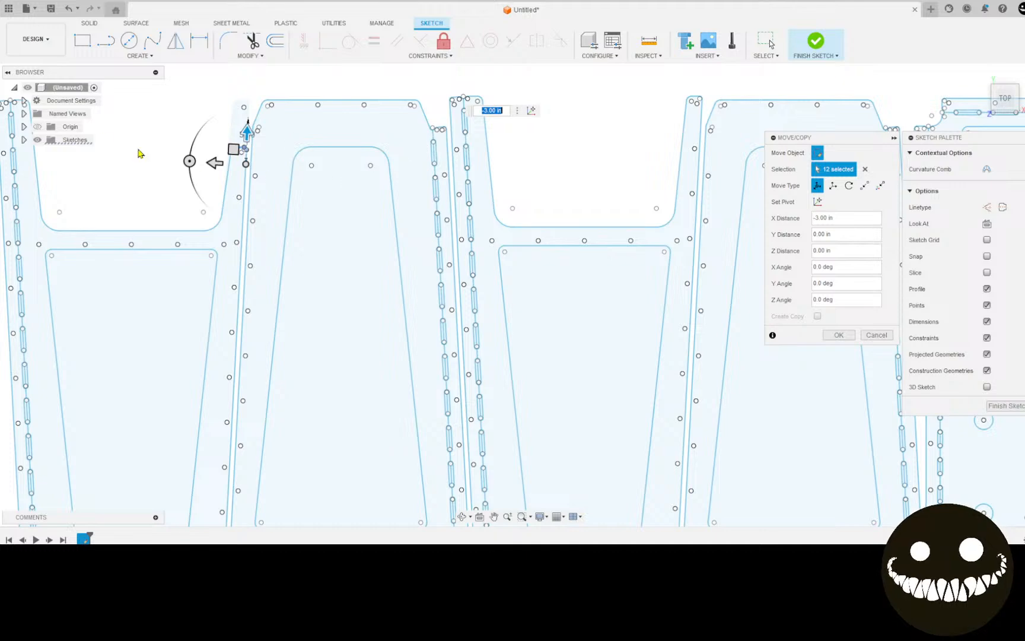
mouse_move(137, 153)
middle_down()
mouse_move(165, 258)
mouse_move(180, 247)
middle_up()
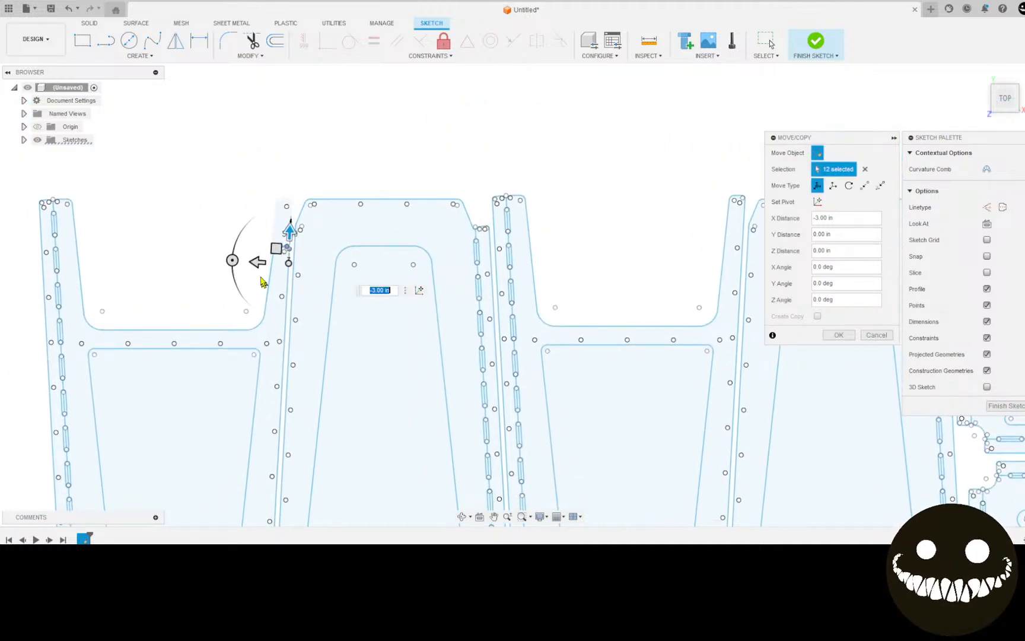
scroll(287, 247, up, 3)
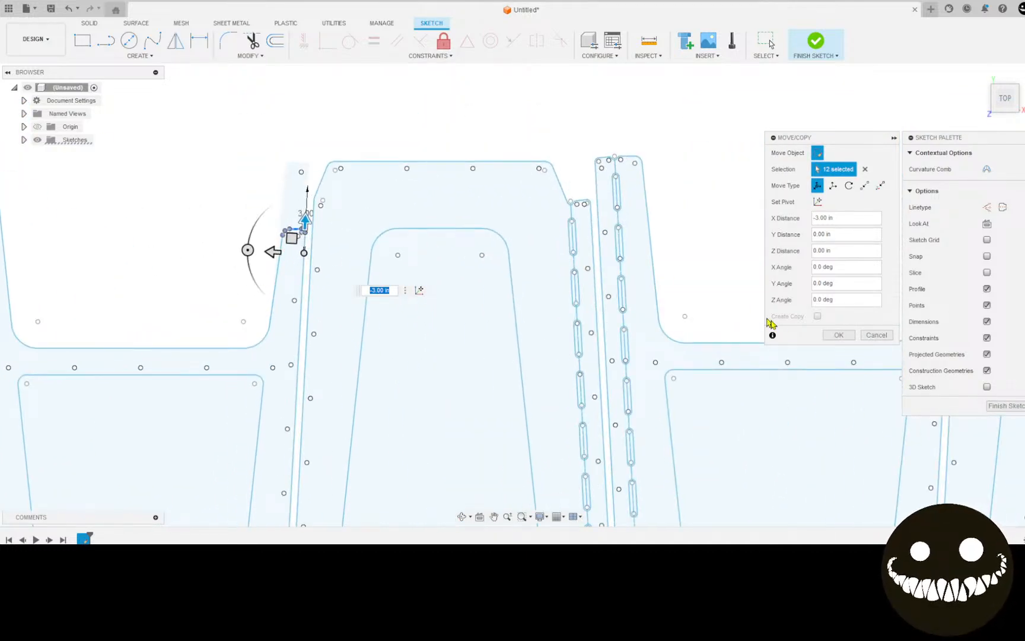
click(837, 335)
Step: Select the notched tip outline of the first panel's left leg above the slots and start moving it
scroll(206, 226, up, 5)
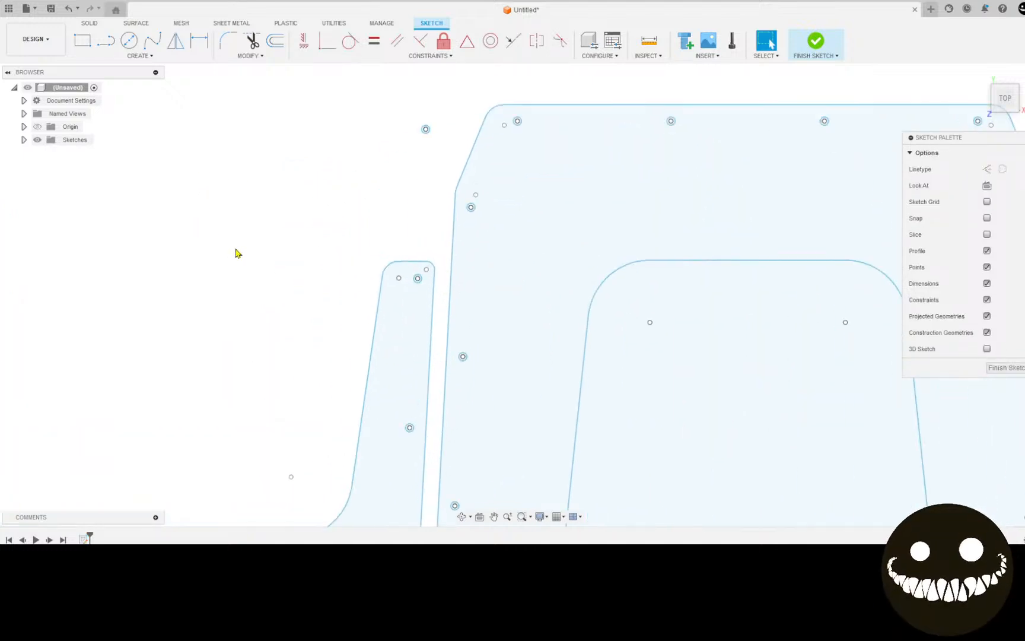
scroll(235, 254, down, 5)
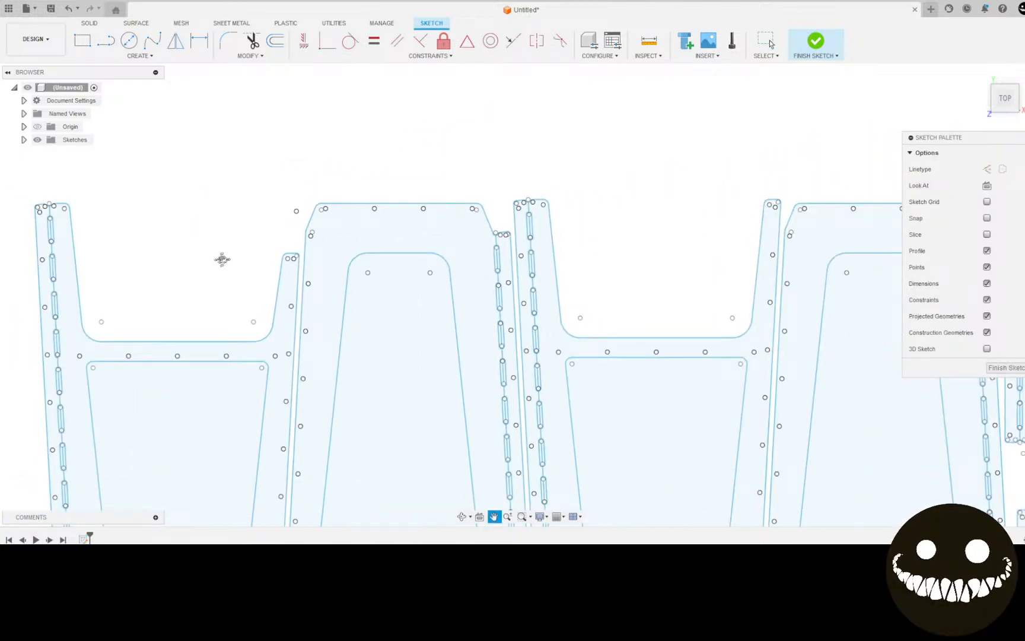
mouse_move(222, 258)
middle_down()
mouse_move(256, 197)
mouse_move(259, 251)
mouse_move(344, 247)
middle_up()
scroll(196, 193, up, 8)
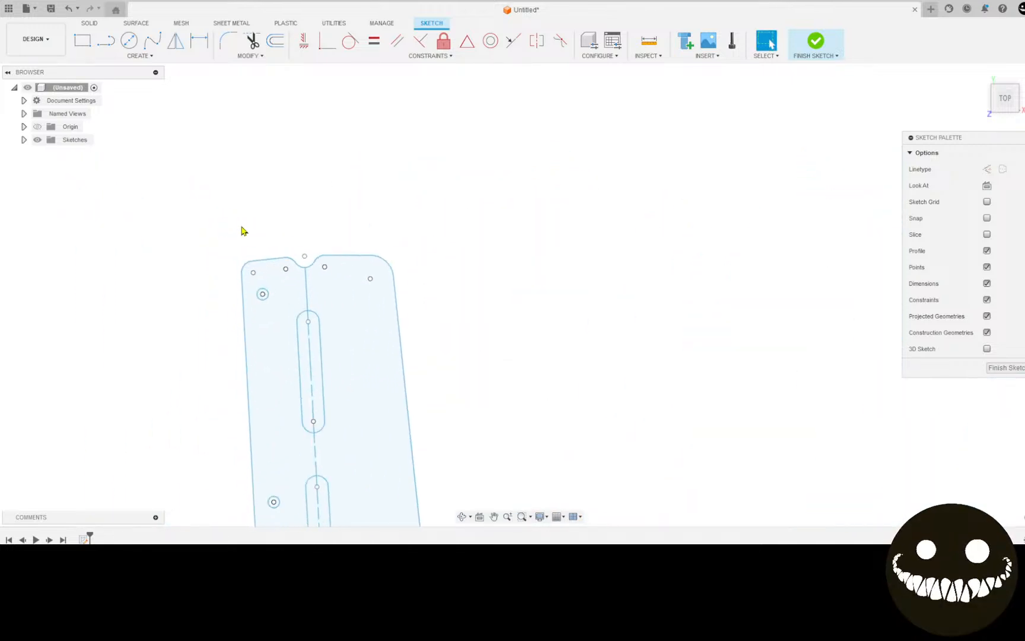
mouse_move(196, 204)
mouse_down()
mouse_move(308, 272)
mouse_move(453, 279)
mouse_move(466, 291)
mouse_up()
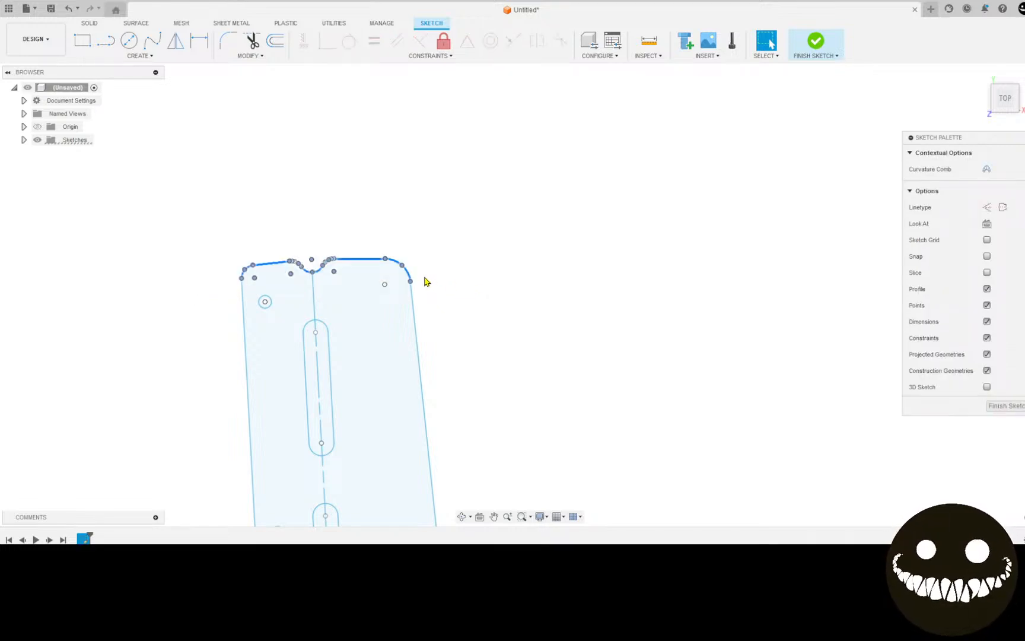
key(m)
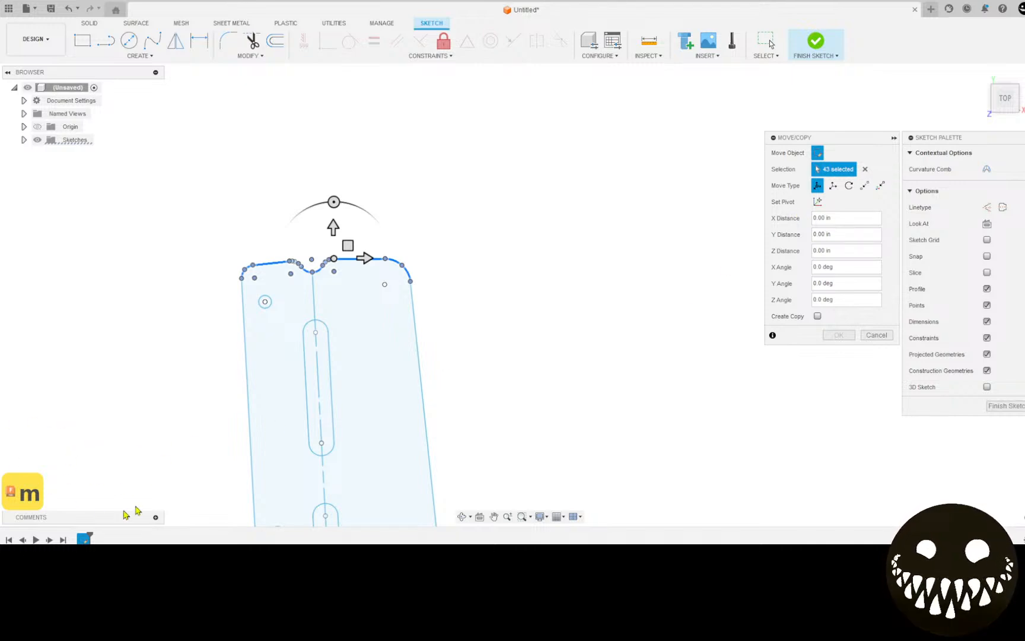
Step: Set the move's pivot on the bend line between the notch and the uppermost slot so its axis follows that line
click(818, 201)
click(317, 304)
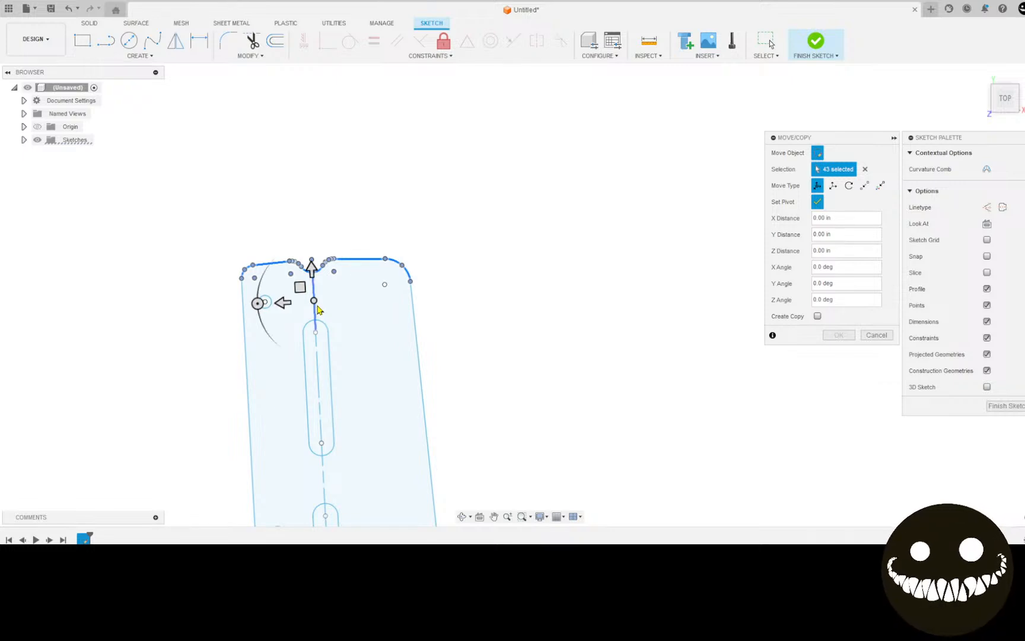
click(819, 203)
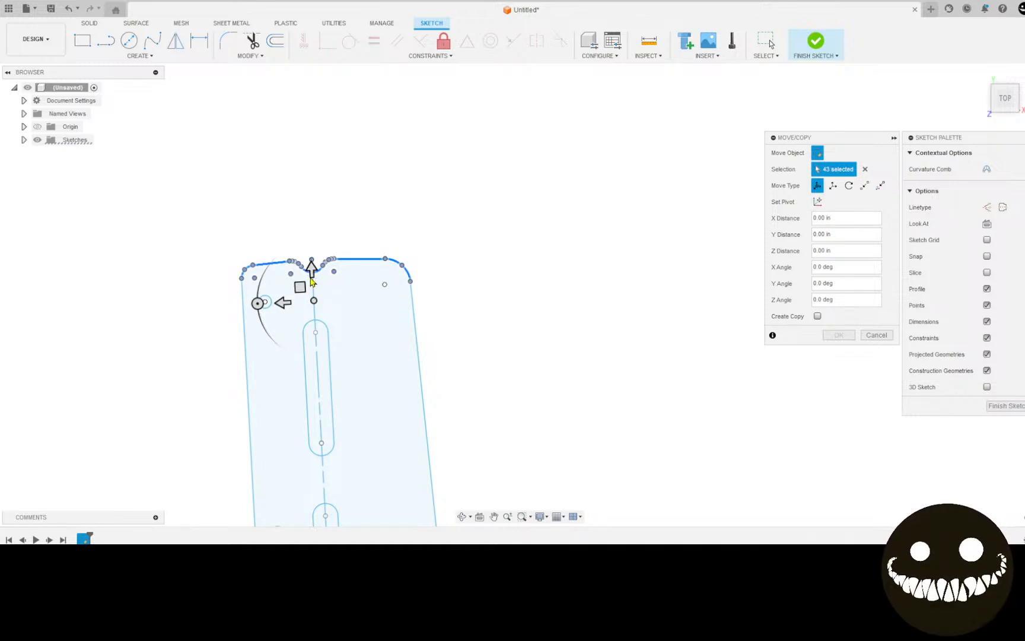
Step: Move the selected notched leg tip 3 in along the bend line toward the crossbar and apply the move
drag(310, 268, 318, 344)
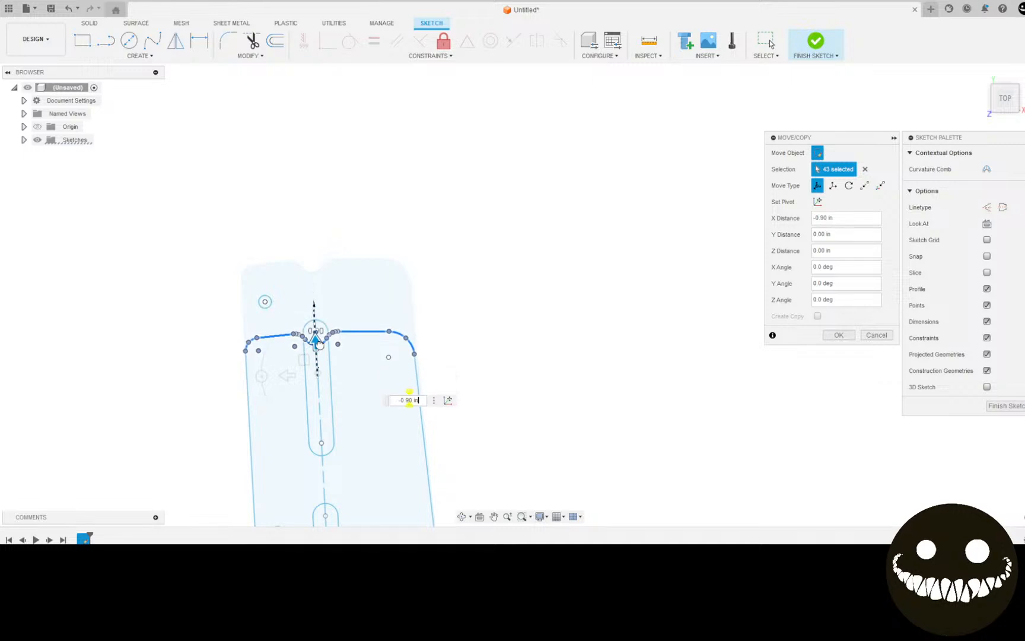
scroll(334, 290, down, 3)
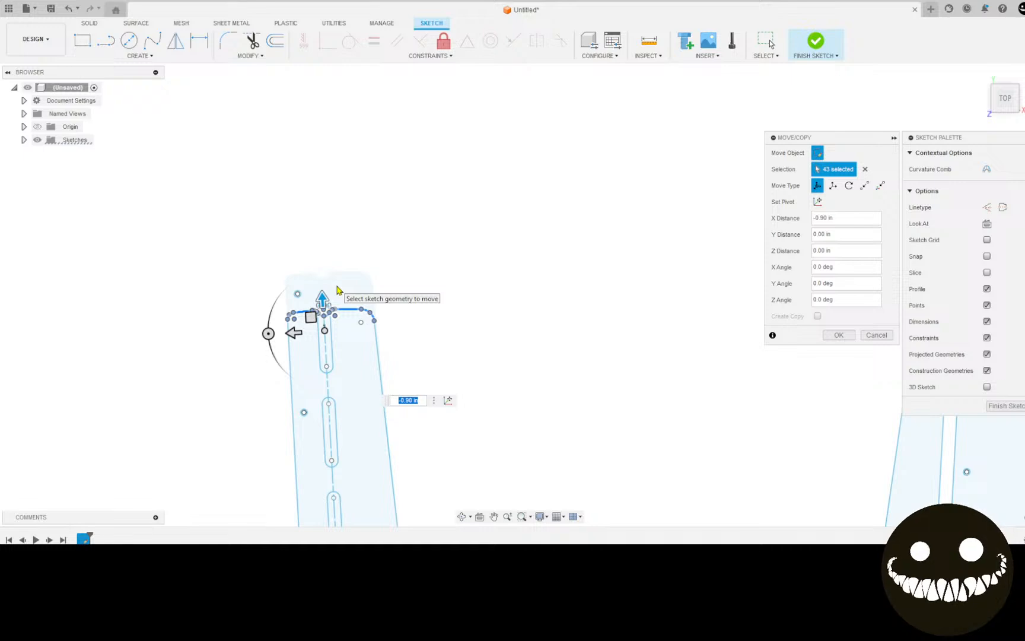
text(-)
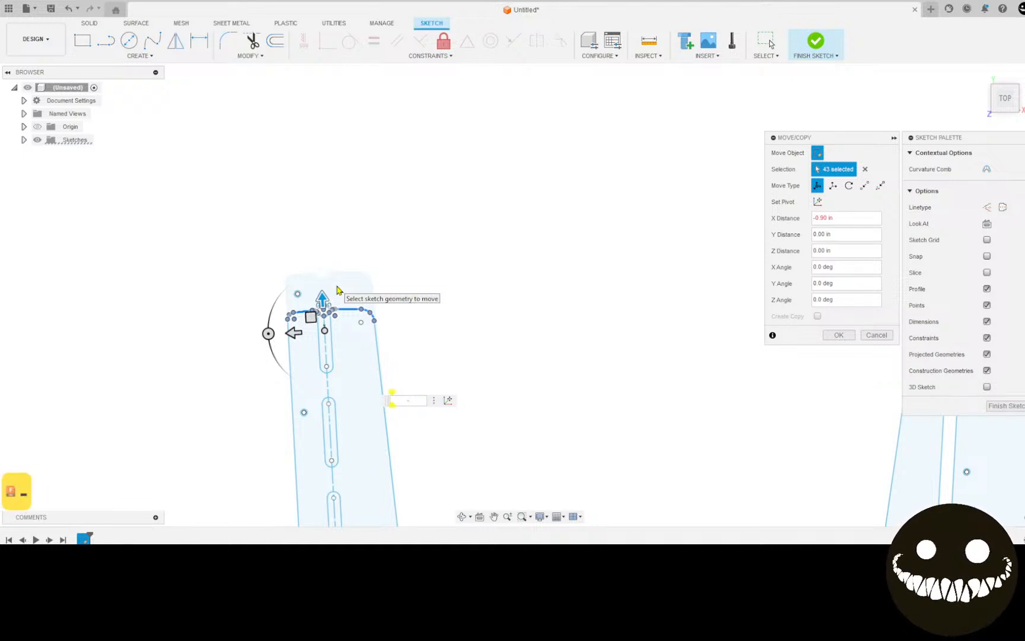
text(3)
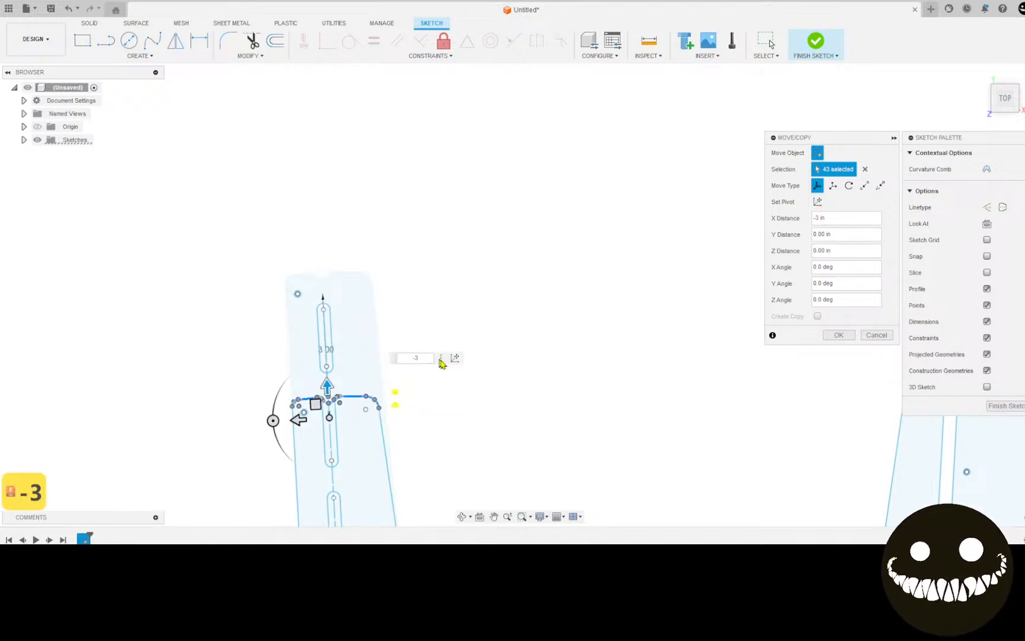
scroll(540, 403, down, 3)
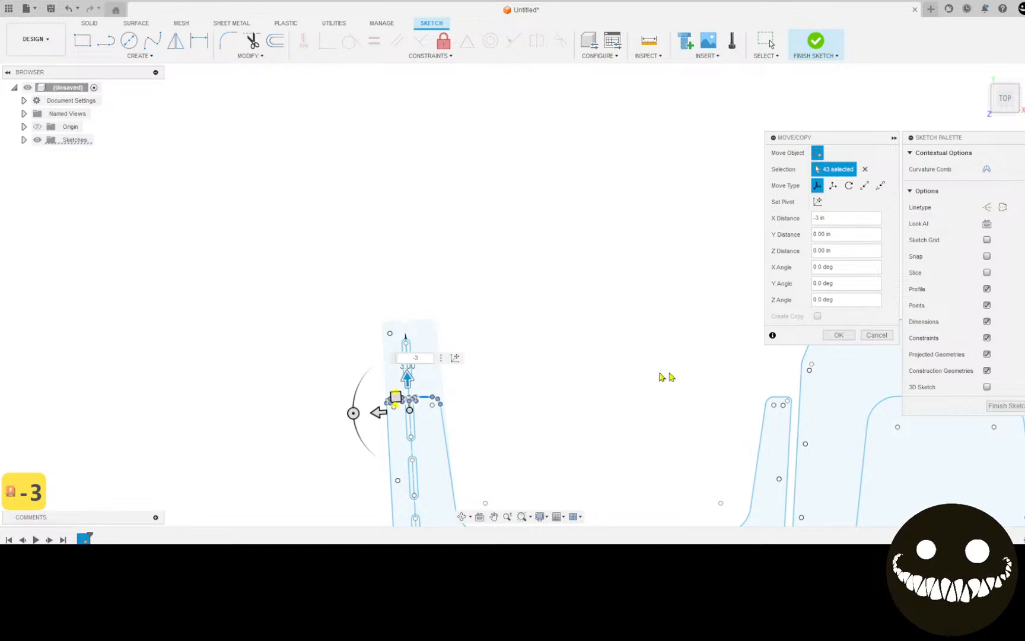
click(839, 335)
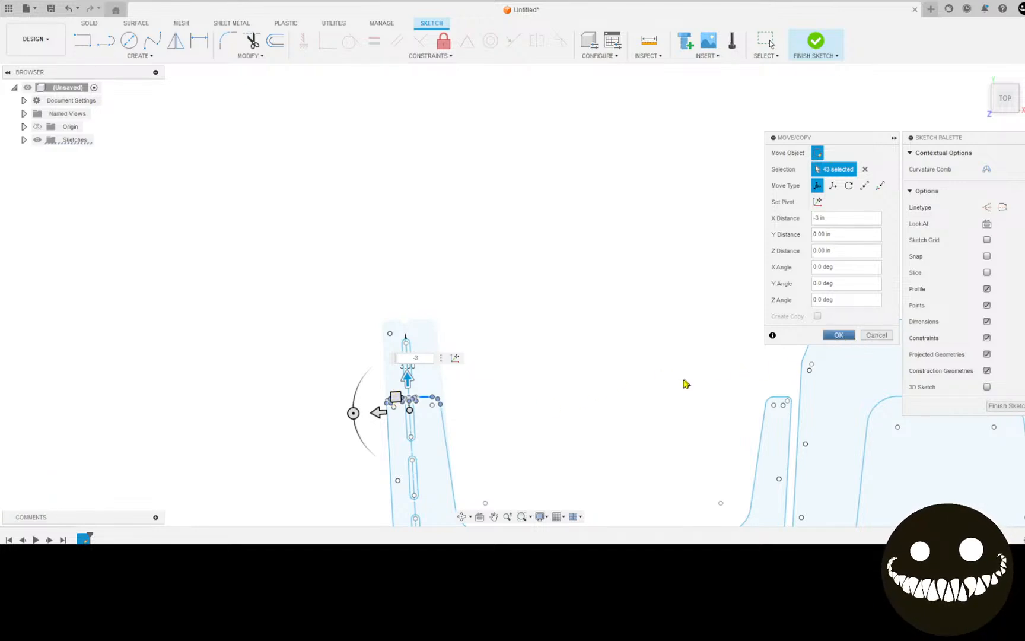
Step: Select the end arc of the slot overlapping the moved notch, start moving it, and set the pivot on the slot's bend line
mouse_move(669, 393)
middle_down()
mouse_move(652, 396)
mouse_move(587, 50)
mouse_move(594, 190)
middle_up()
scroll(400, 204, up, 10)
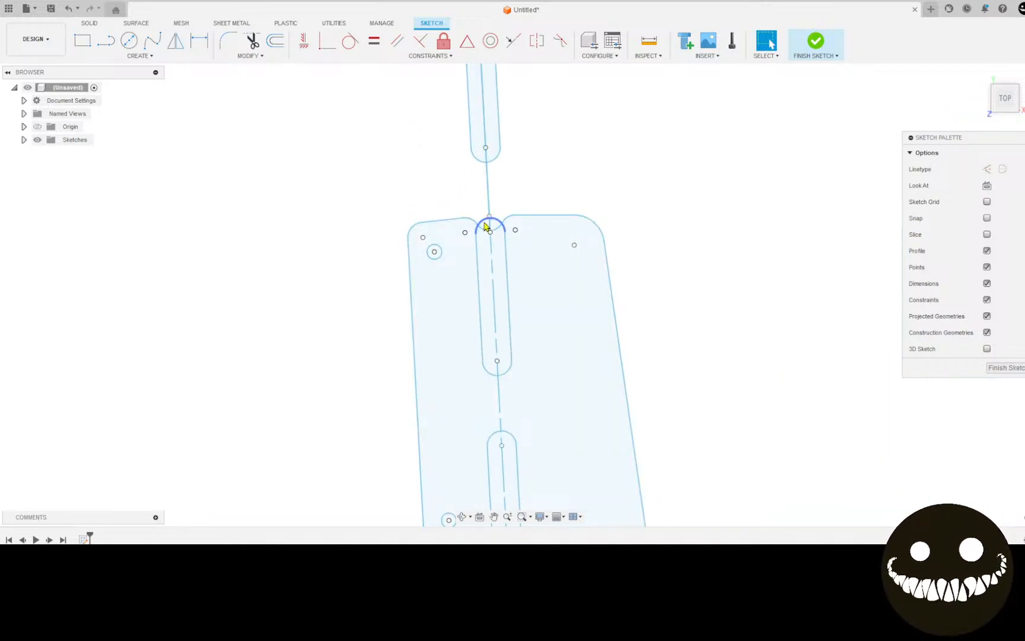
click(484, 225)
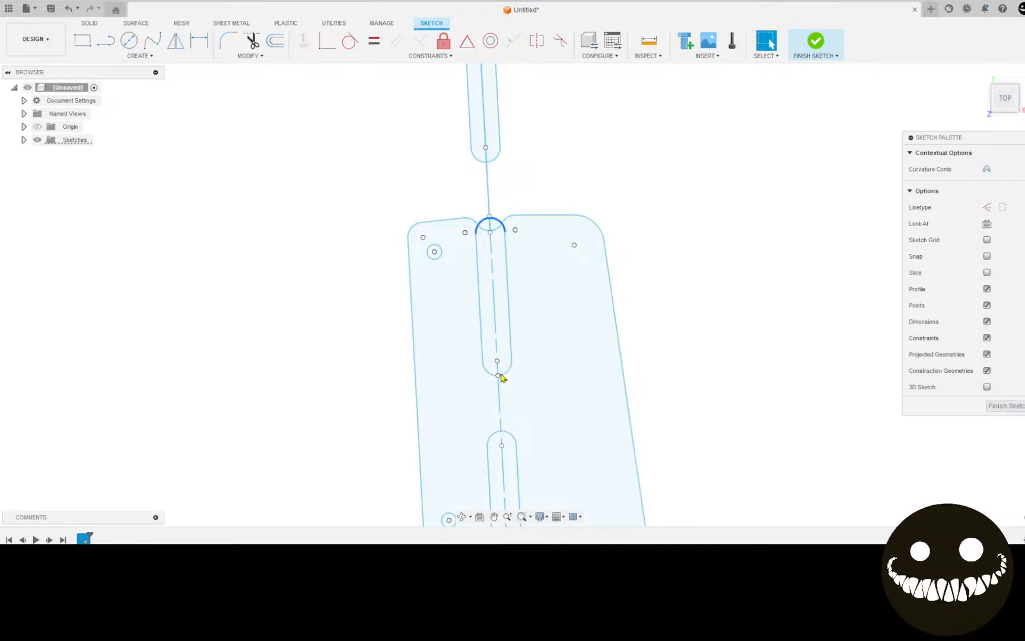
key(m)
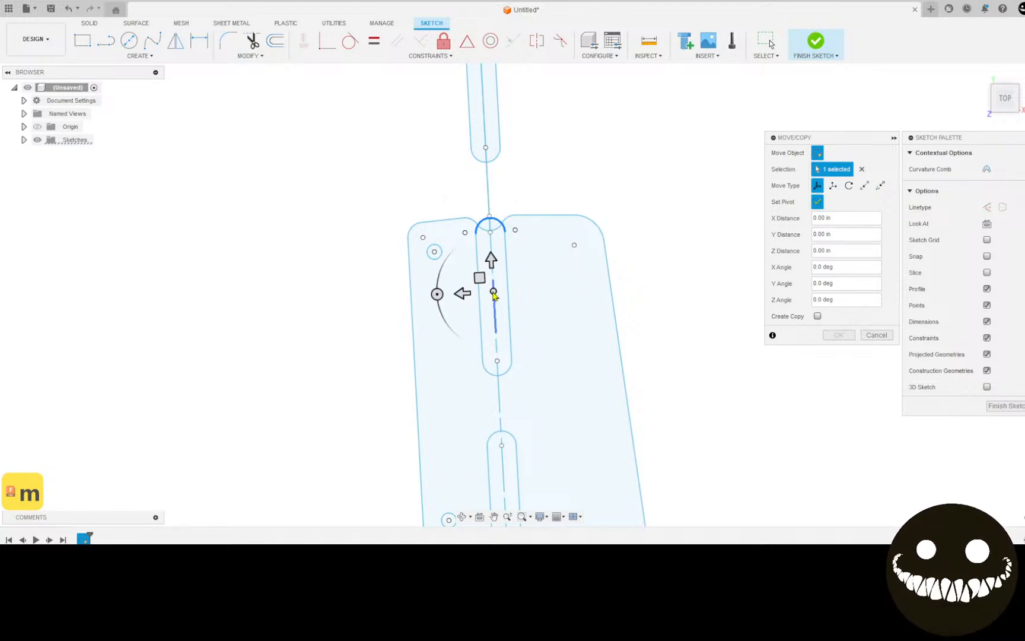
click(493, 241)
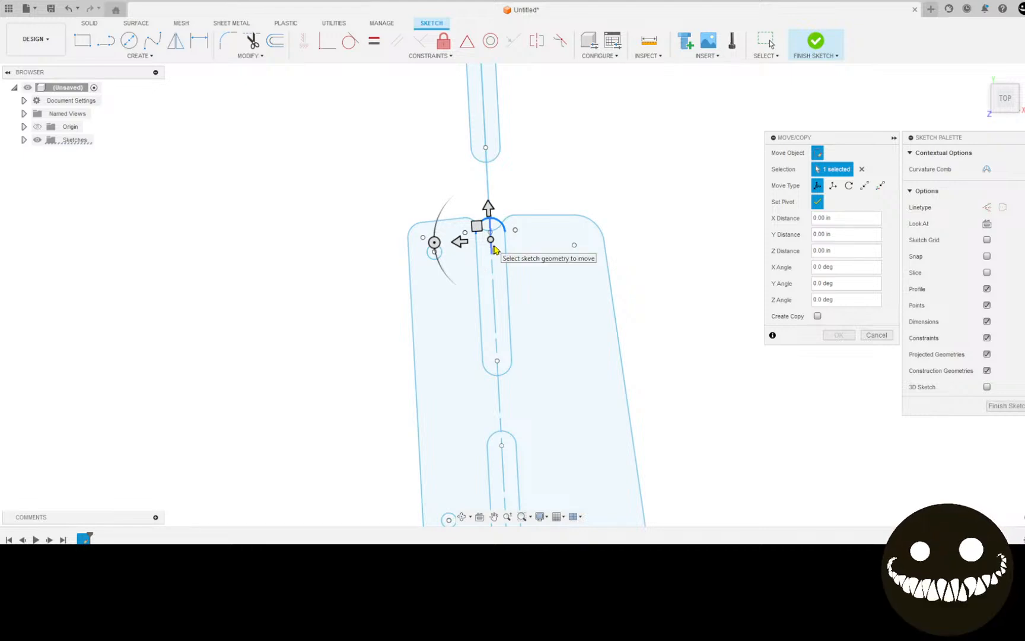
click(815, 202)
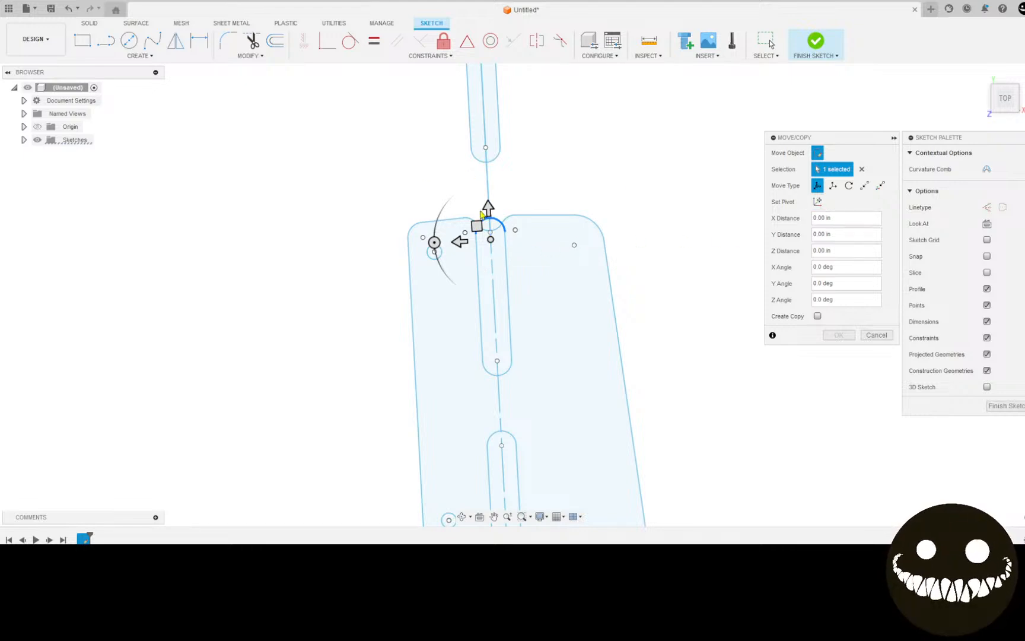
Step: Shorten the slot below the notch by moving its end arc 0.70 in along the bend line, away from the notch
drag(487, 208, 495, 260)
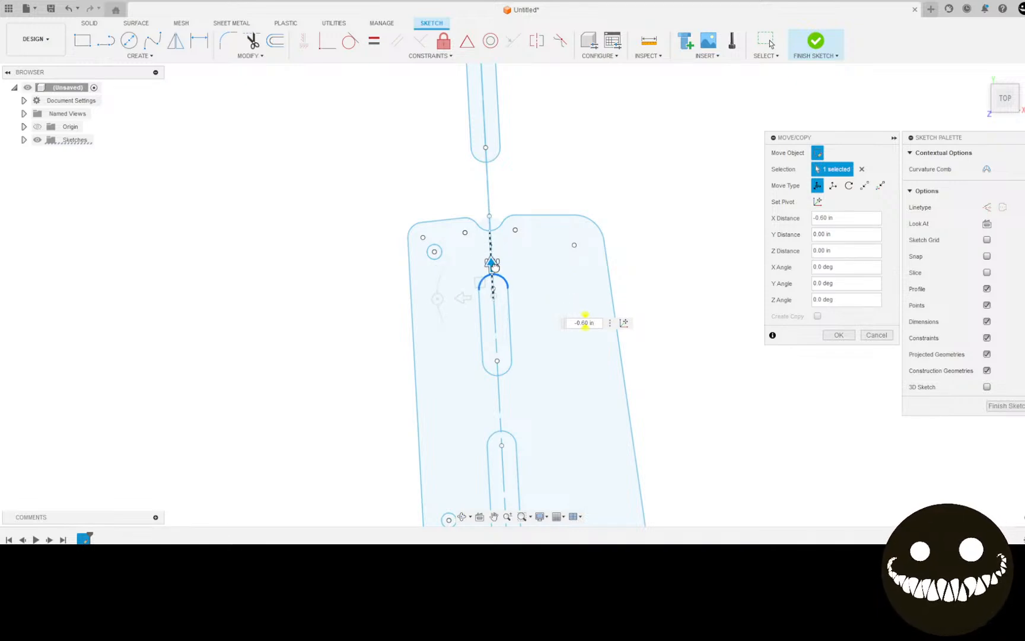
drag(496, 265, 498, 272)
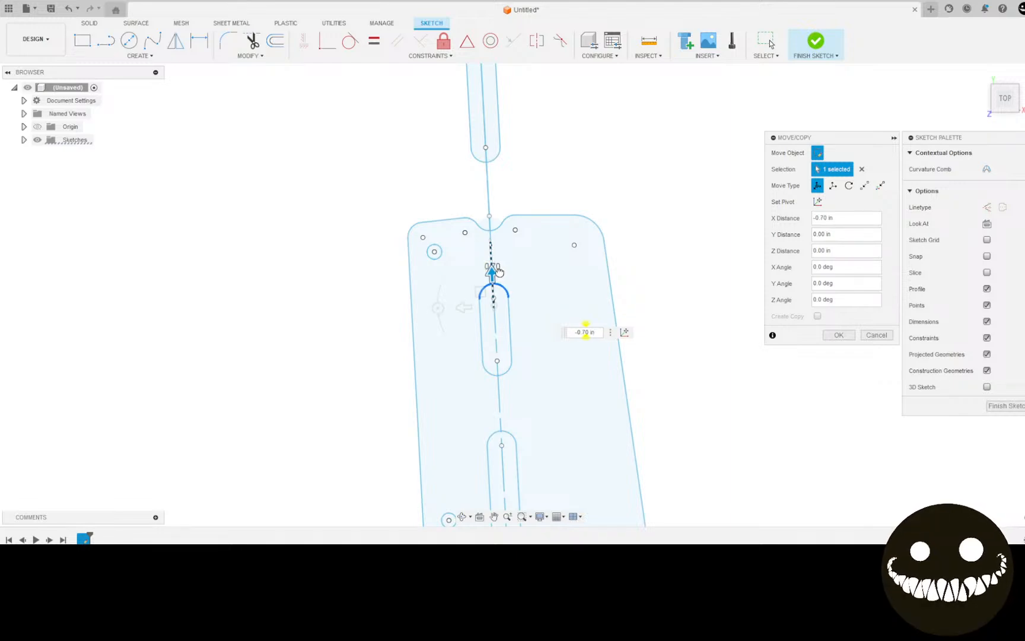
scroll(508, 250, down, 5)
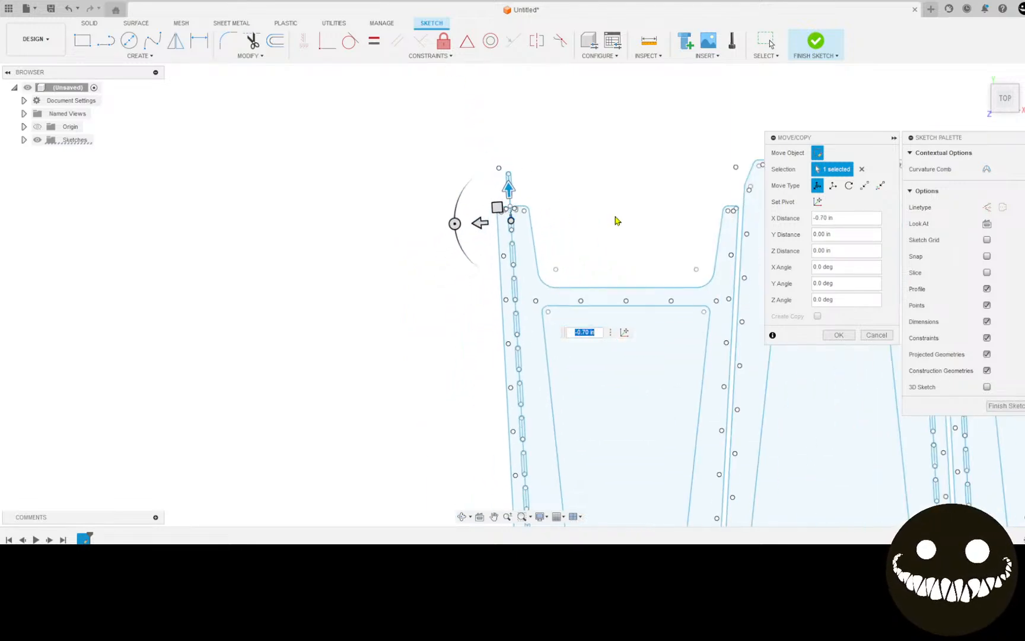
scroll(657, 297, down, 4)
mouse_move(602, 379)
middle_down()
mouse_move(450, 440)
mouse_move(148, 479)
middle_up()
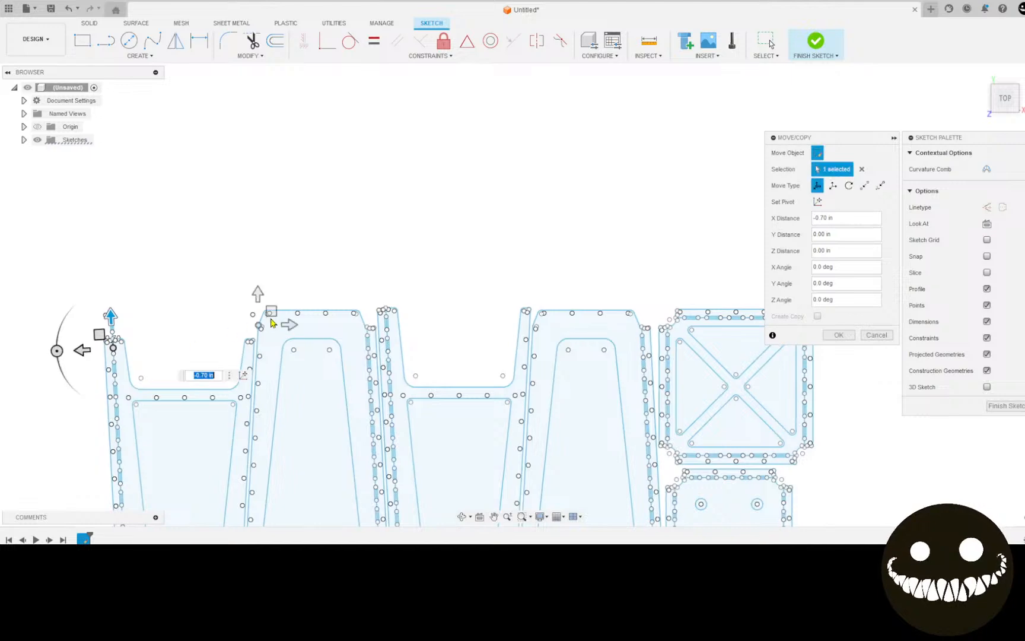
scroll(357, 335, up, 7)
middle_drag(131, 211, 387, 146)
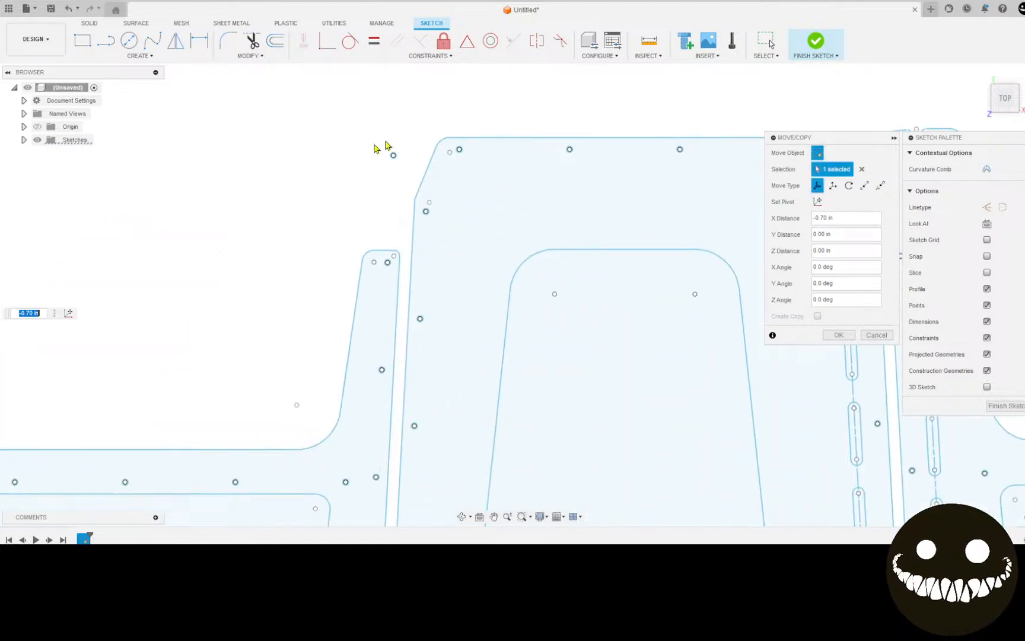
middle_drag(95, 207, 498, 195)
mouse_move(349, 215)
middle_down()
mouse_move(391, 209)
mouse_move(390, 249)
middle_up()
scroll(289, 325, up, 2)
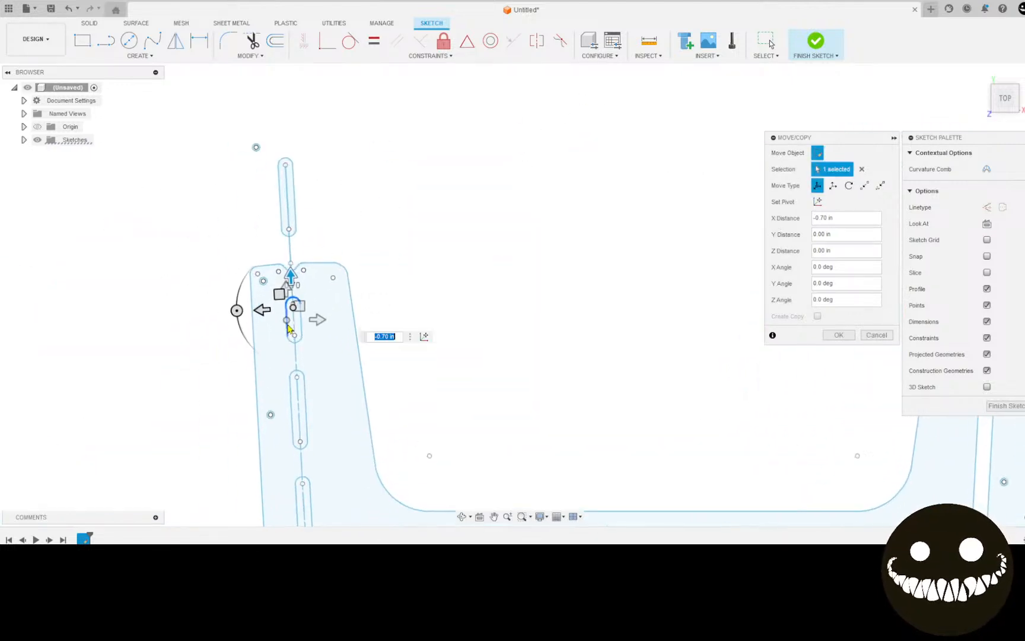
scroll(288, 320, up, 3)
scroll(439, 251, down, 6)
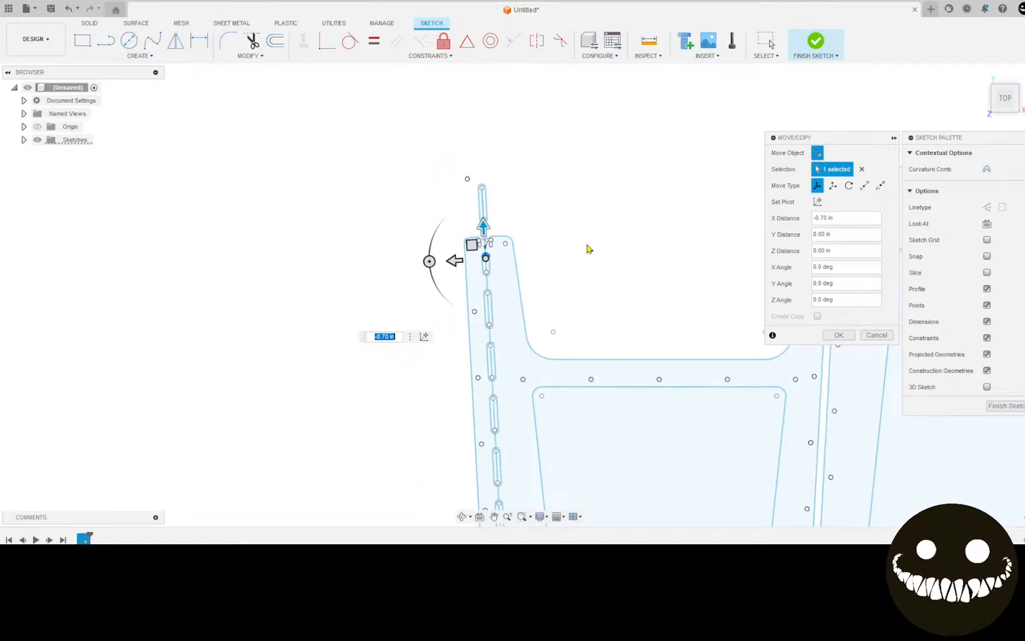
click(838, 336)
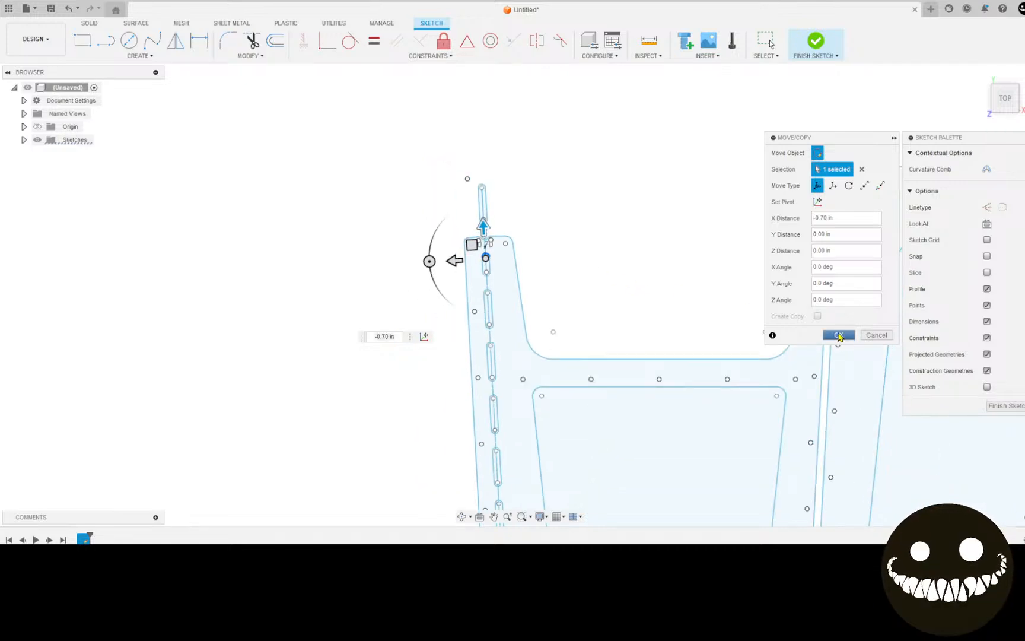
Step: Examine the shortened legs and the crossbars of the side panels against the square panels in the layout
scroll(668, 304, down, 3)
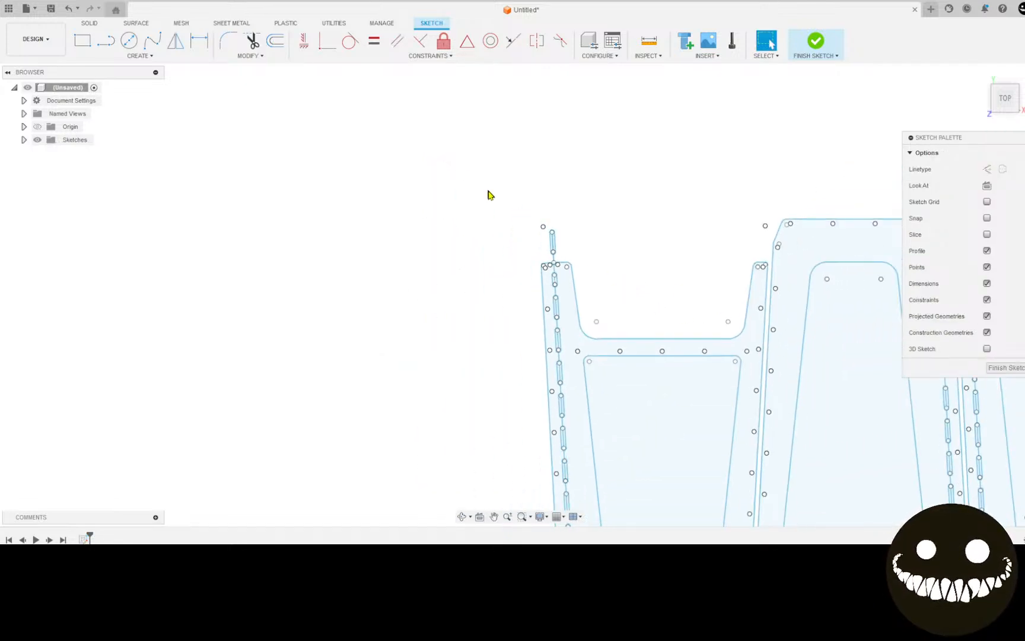
scroll(743, 236, up, 4)
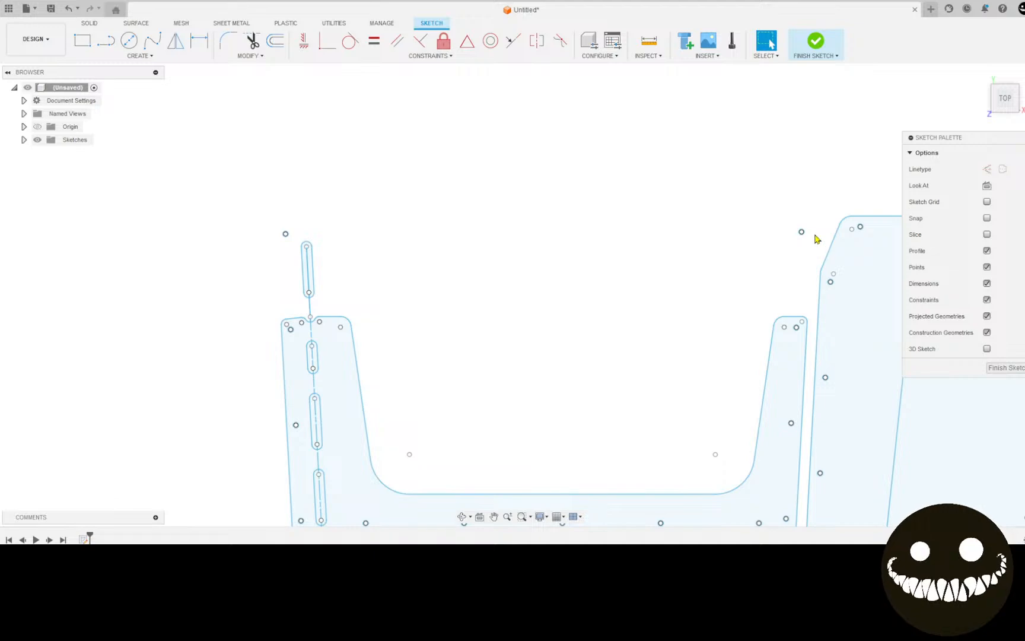
scroll(419, 321, down, 4)
scroll(425, 114, up, 8)
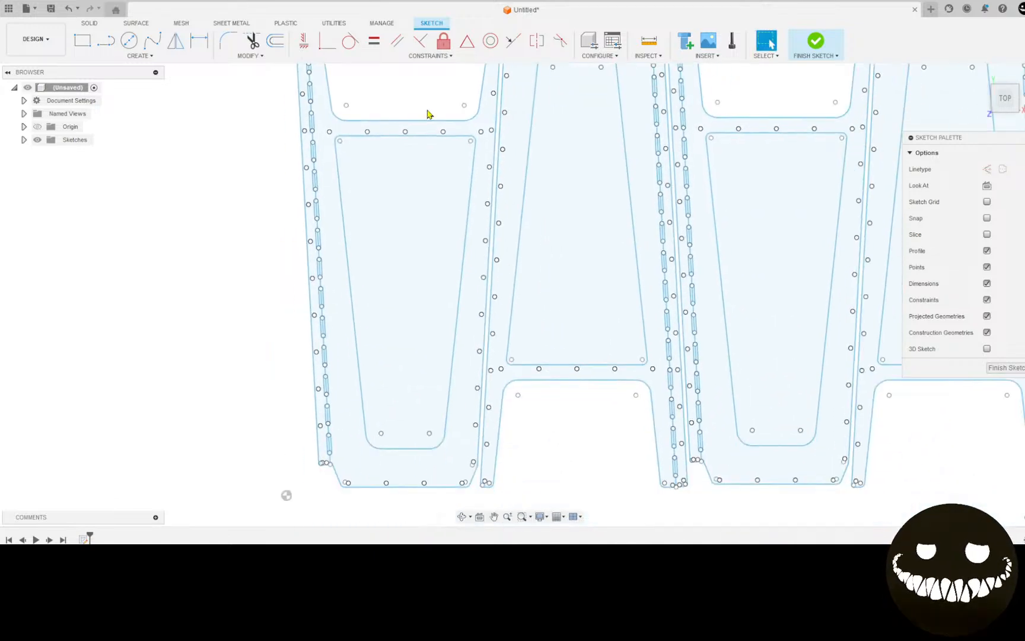
scroll(356, 107, up, 4)
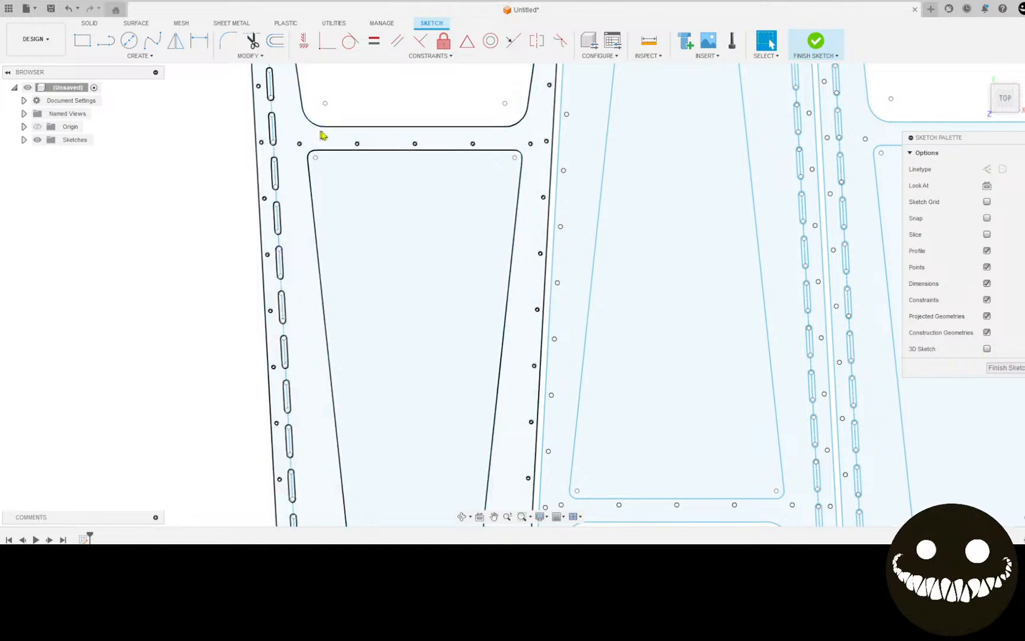
scroll(366, 165, down, 4)
scroll(376, 188, down, 3)
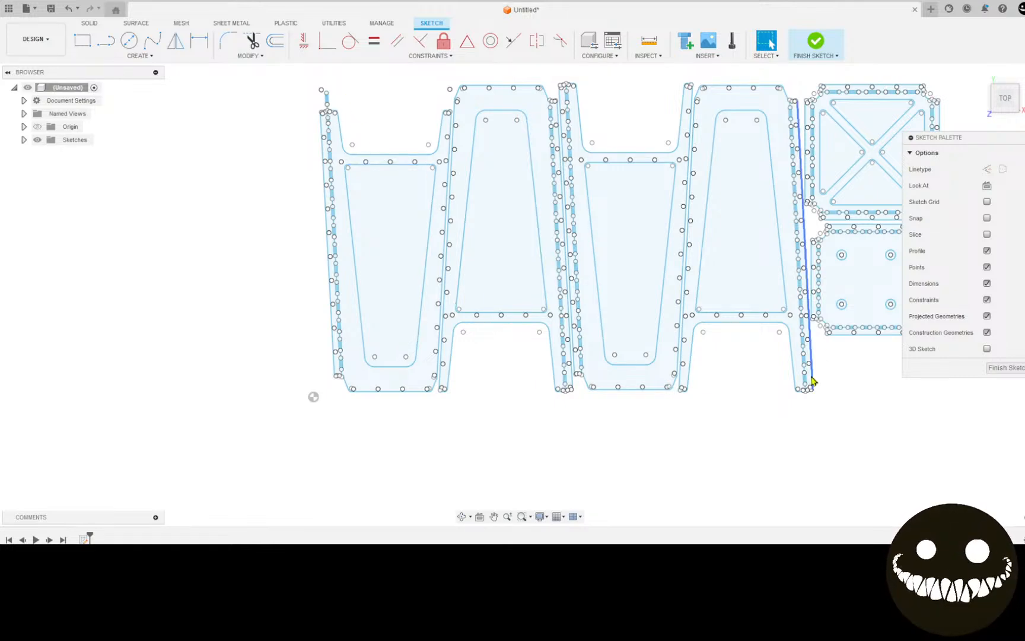
middle_drag(812, 382, 549, 411)
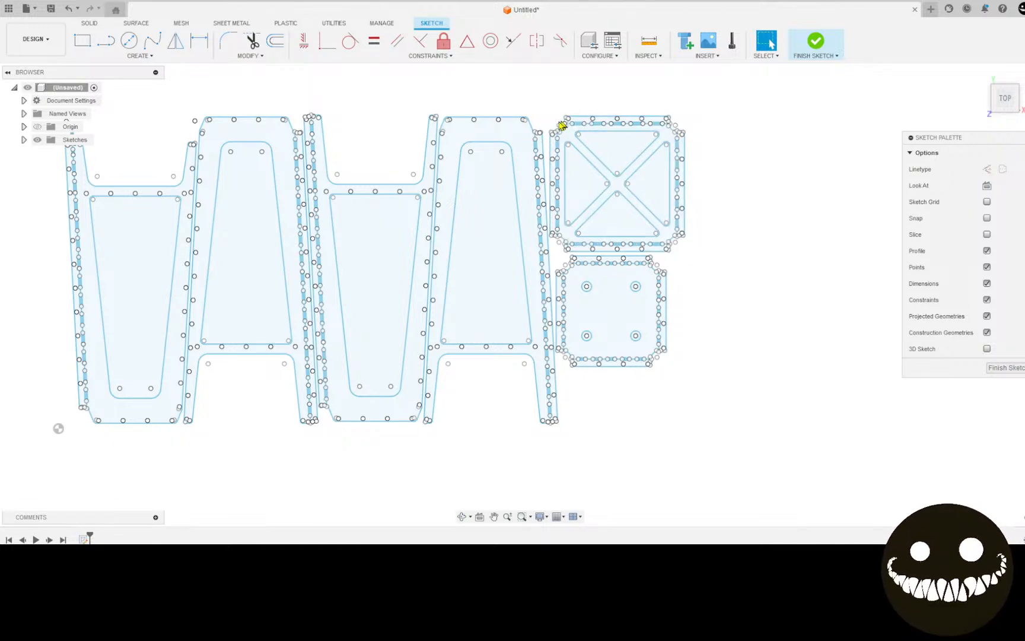
scroll(101, 203, up, 1)
scroll(105, 196, up, 2)
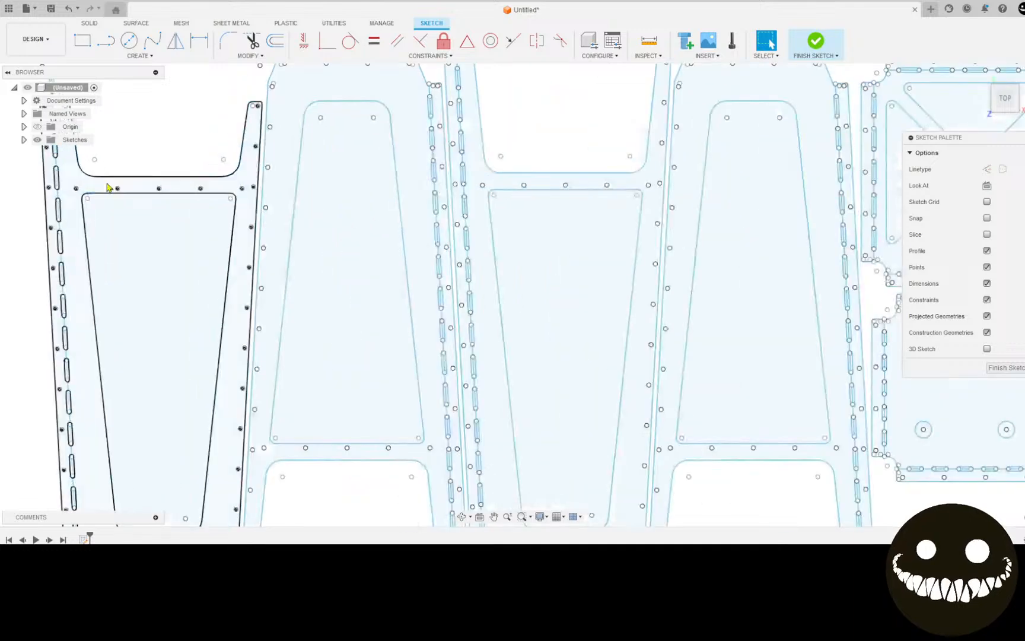
scroll(159, 203, down, 2)
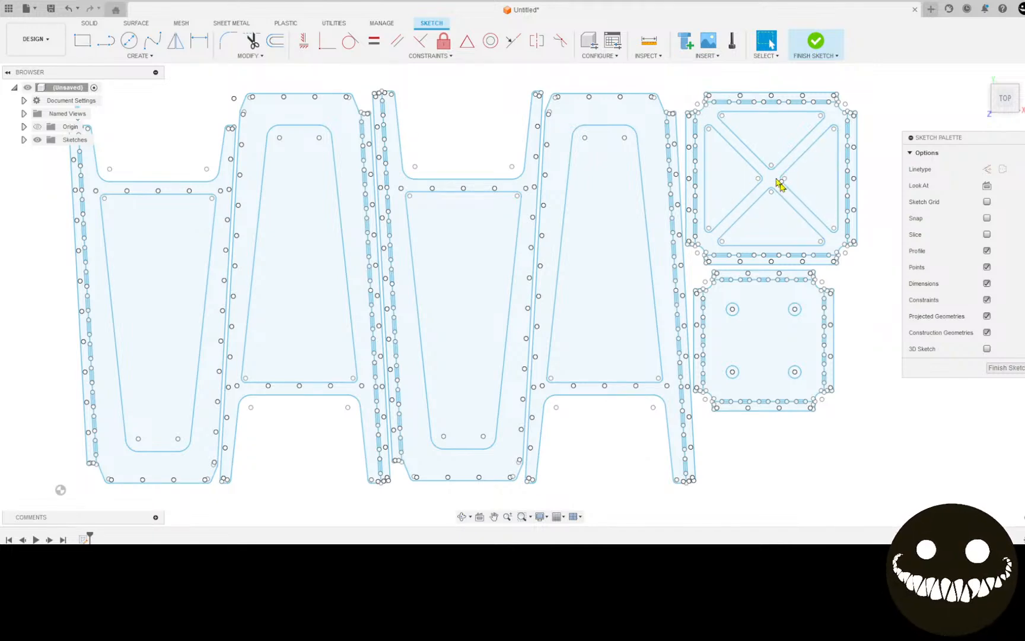
Step: Select the first panel's crossbar between the shortened legs, including both edges, rounded corners and holes, and start moving it
scroll(102, 181, up, 1)
scroll(95, 172, up, 2)
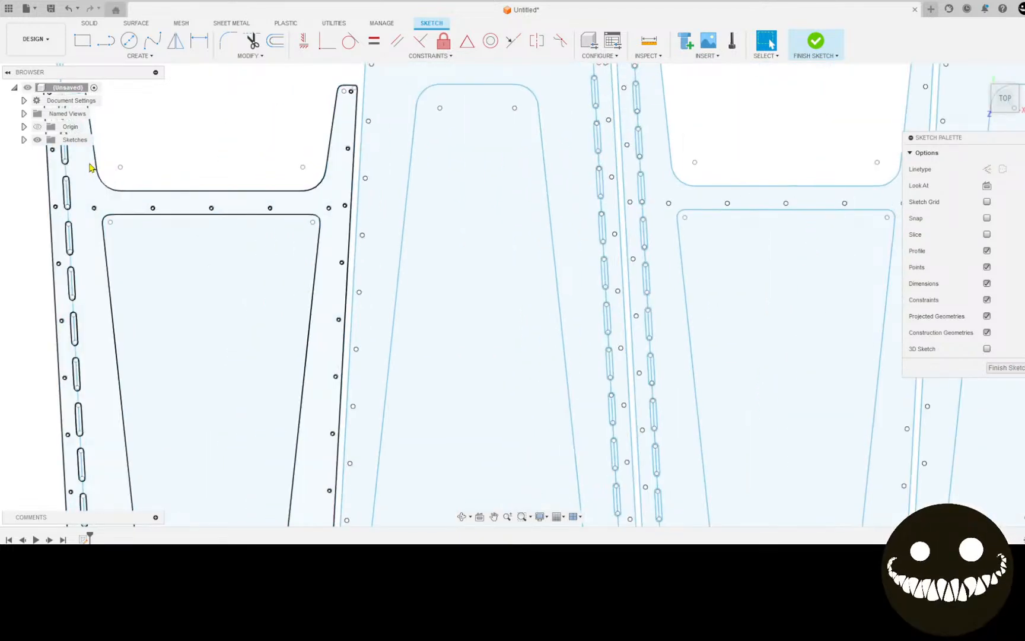
mouse_move(87, 159)
mouse_down()
mouse_move(239, 261)
mouse_move(356, 246)
mouse_move(321, 232)
mouse_move(338, 236)
mouse_up()
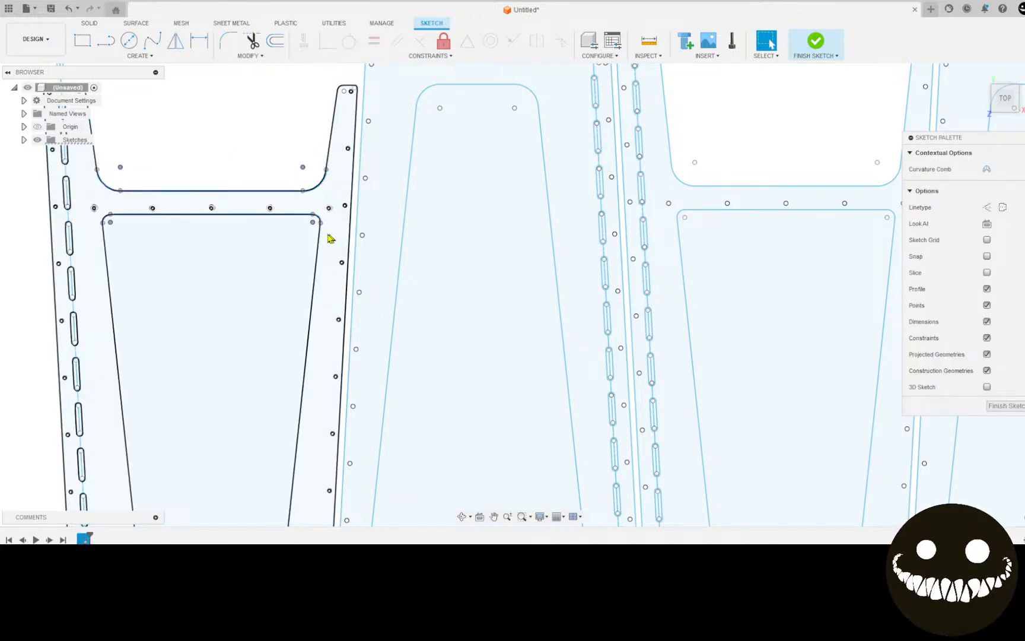
scroll(186, 208, up, 1)
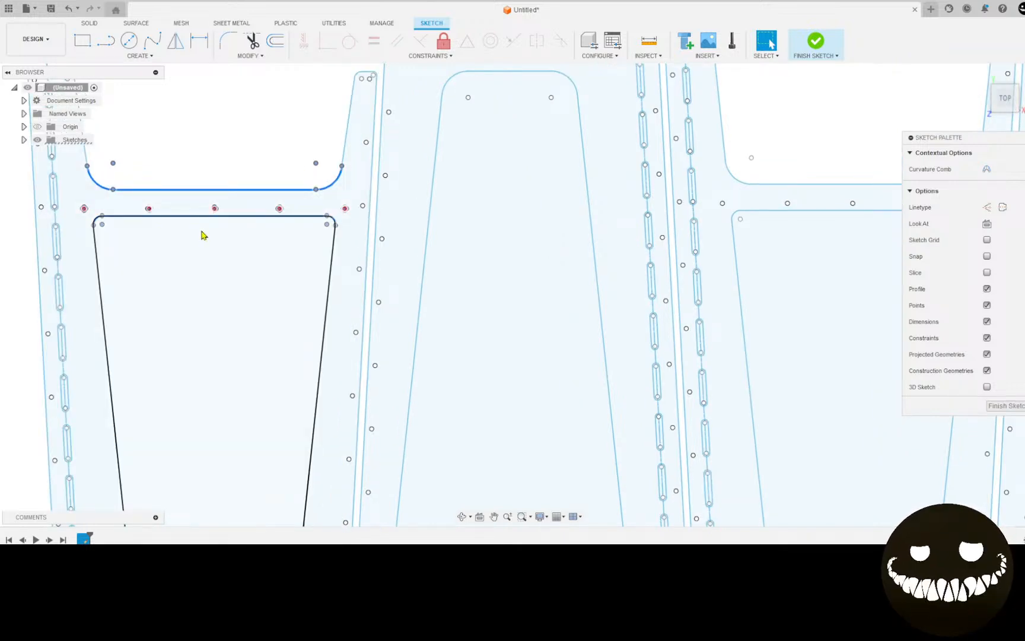
key(m)
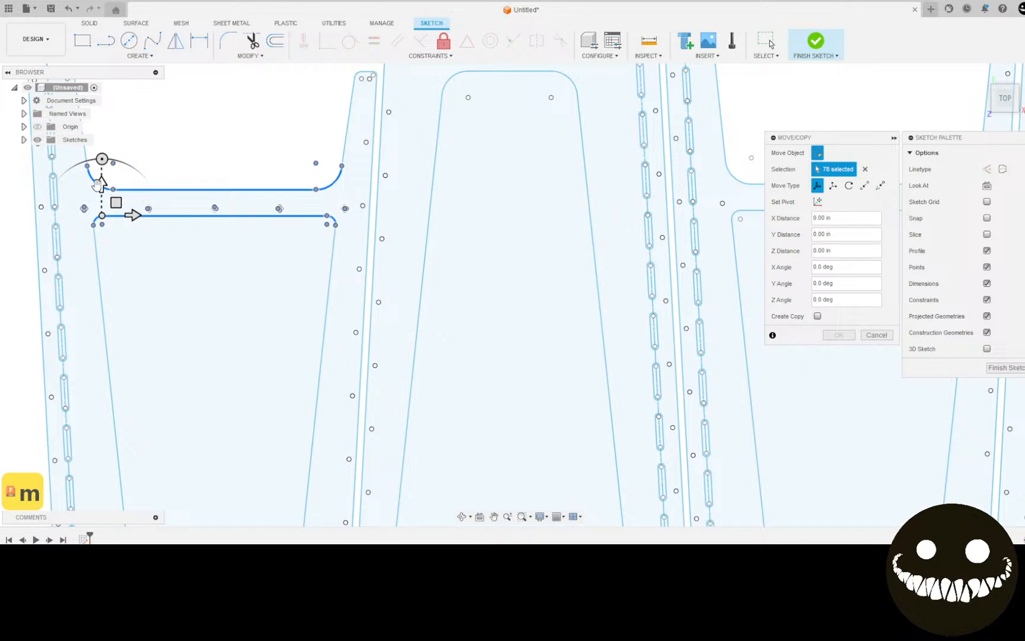
Step: Move the selected crossbar geometry -1.50 in in Y, away from the leg tips, and apply the move
click(101, 181)
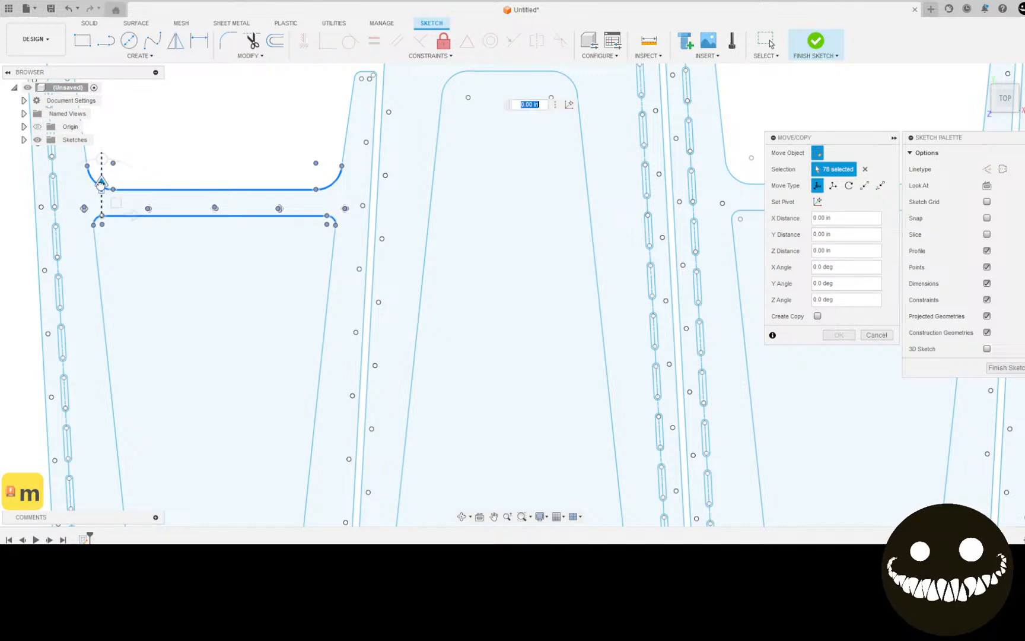
drag(101, 181, 105, 210)
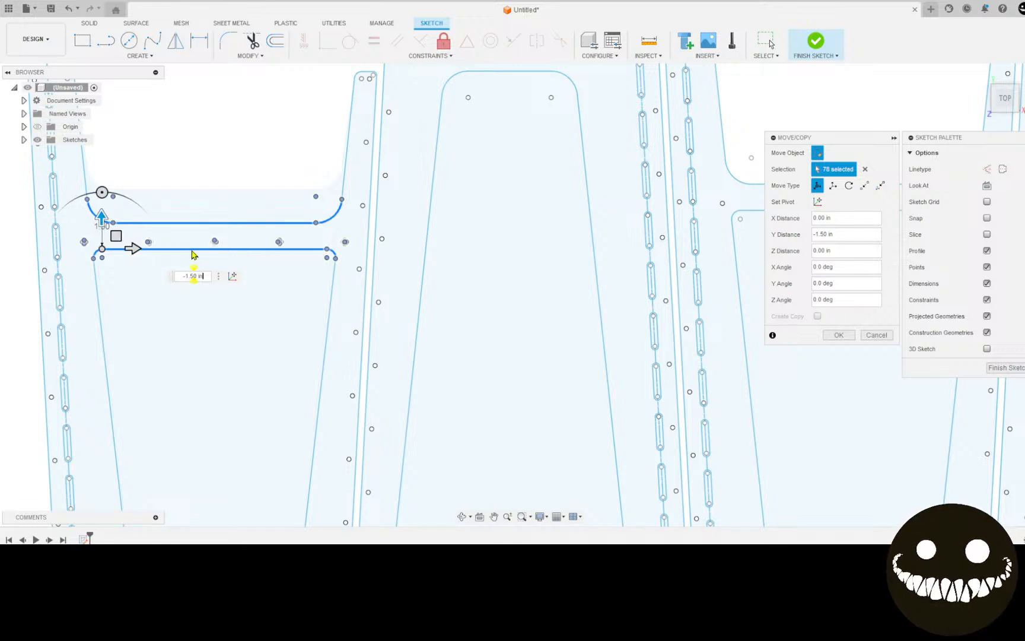
scroll(191, 255, down, 1)
scroll(193, 255, down, 1)
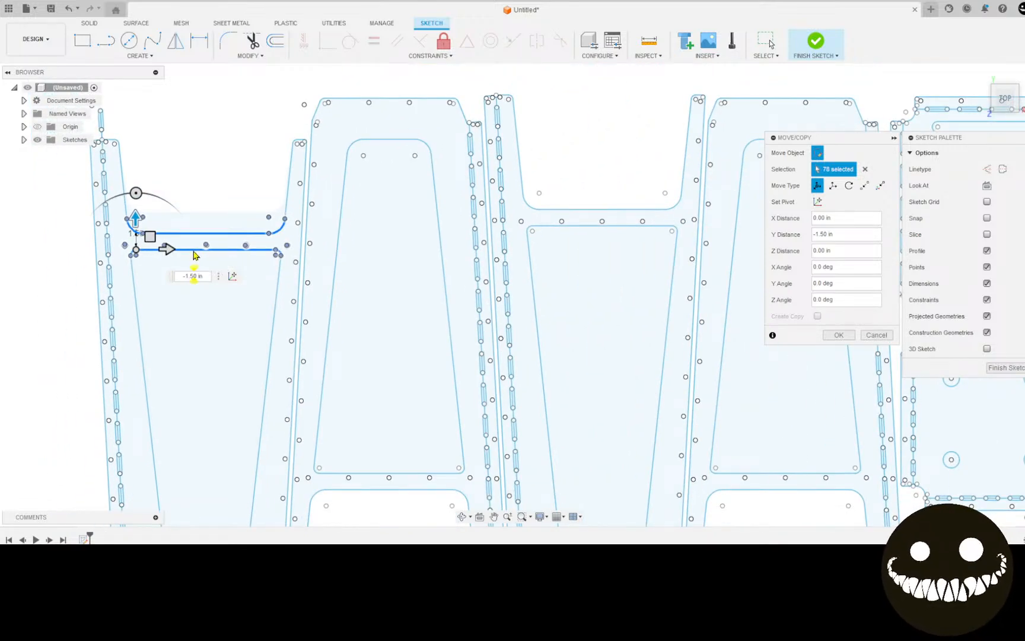
click(848, 336)
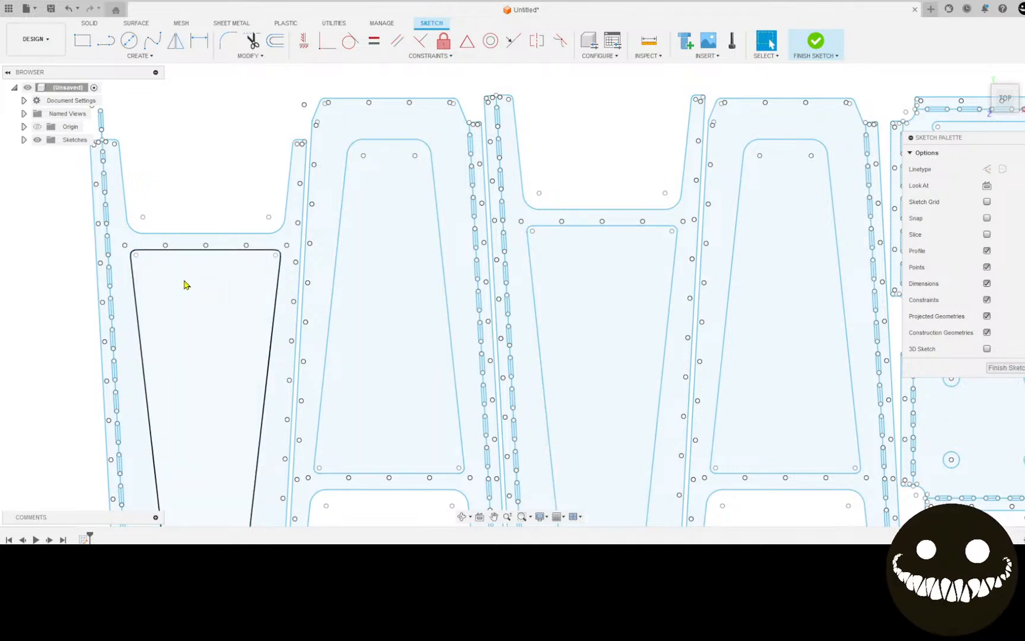
Step: Delete the leftover slot, the small hole beside it and the bend line segment above the first panel's shortened, slotted leg
scroll(184, 285, down, 3)
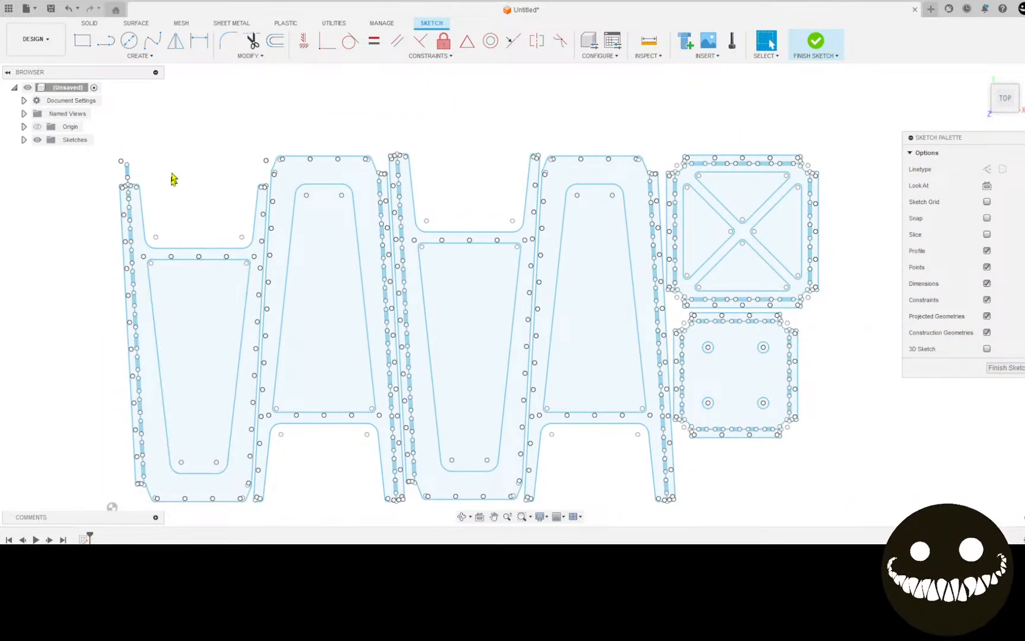
scroll(166, 172, up, 6)
scroll(136, 176, down, 1)
middle_drag(136, 176, 449, 216)
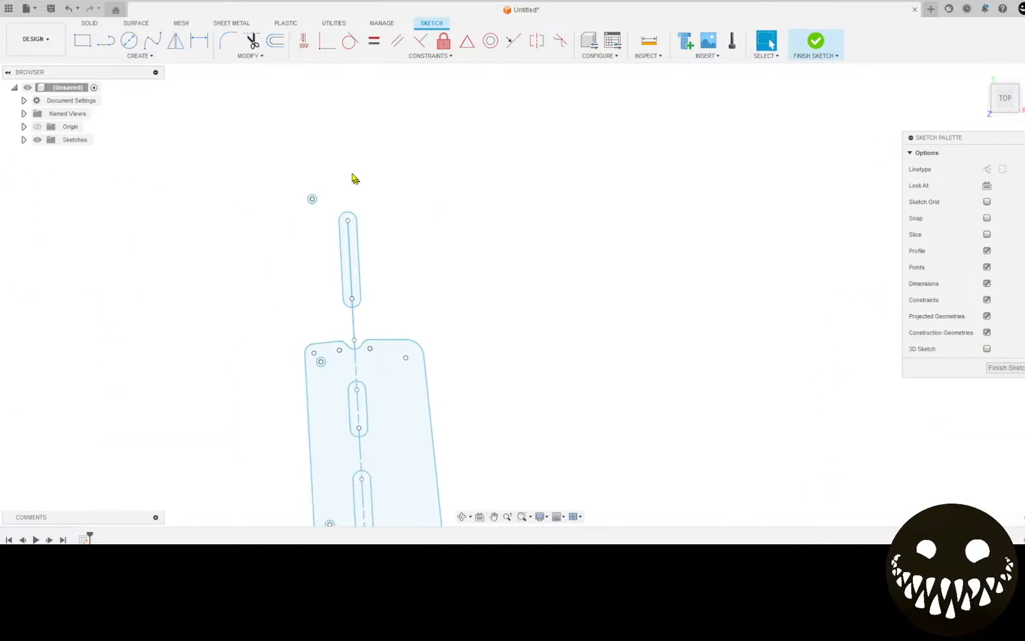
drag(249, 143, 424, 317)
key(Delete)
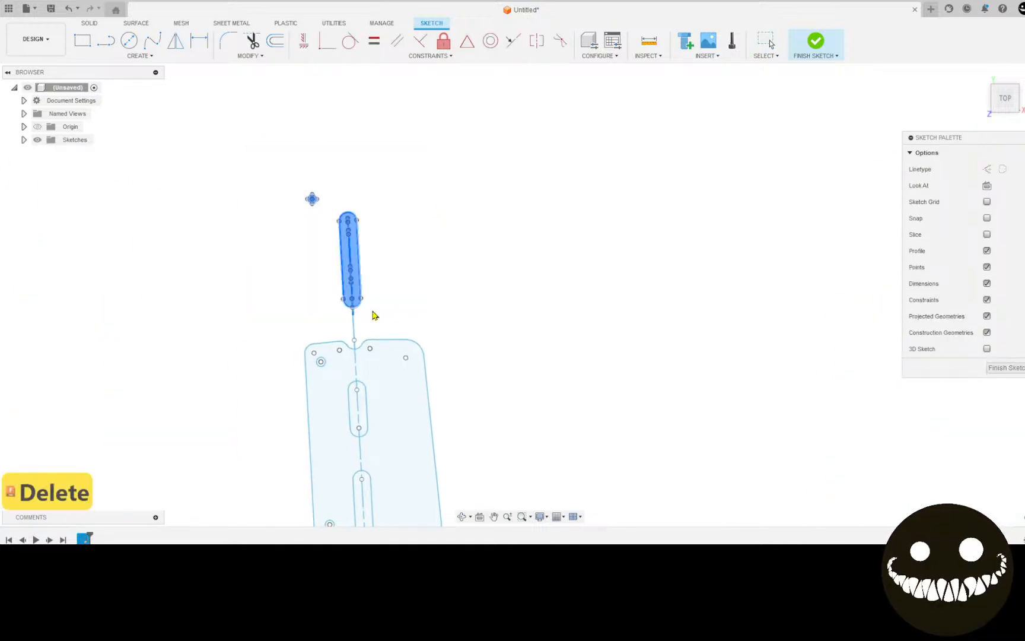
click(353, 268)
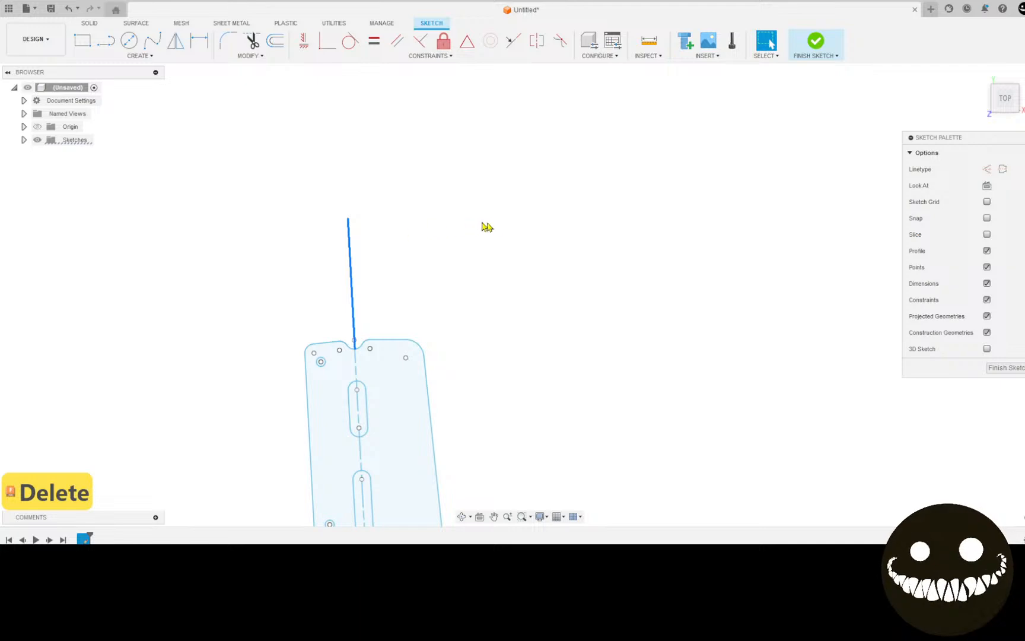
key(Delete)
Step: Delete the stray hole left above the first panel's other shortened leg tip
scroll(587, 237, down, 5)
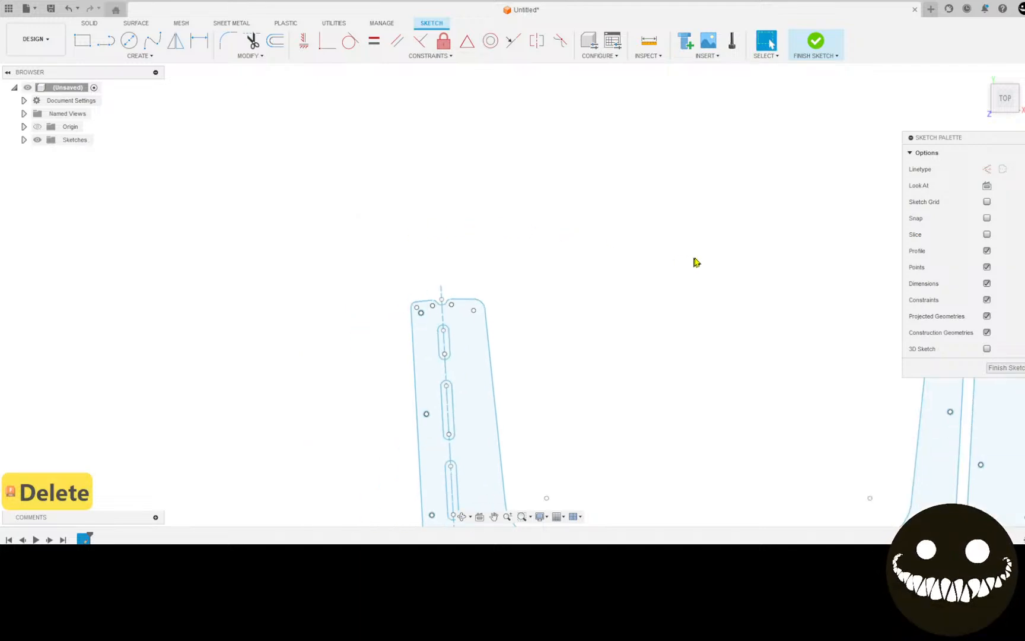
middle_drag(696, 261, 309, 316)
scroll(310, 321, down, 1)
drag(412, 245, 489, 338)
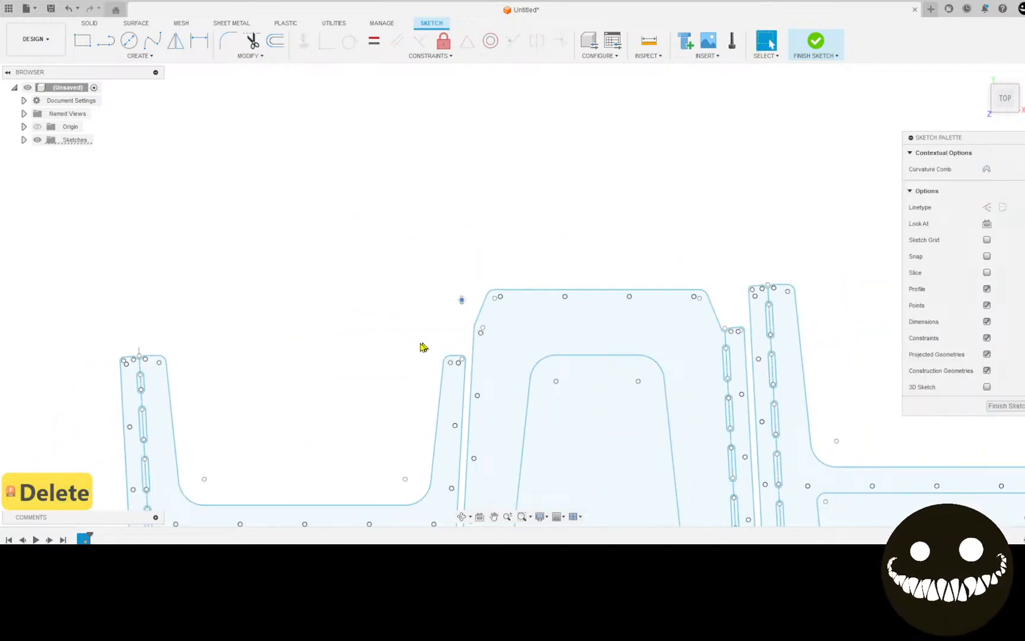
key(Delete)
Step: Examine the full layout, comparing the shortened first panel with the other side panels and the square panels
scroll(405, 369, down, 2)
middle_drag(405, 368, 139, 167)
scroll(178, 194, down, 4)
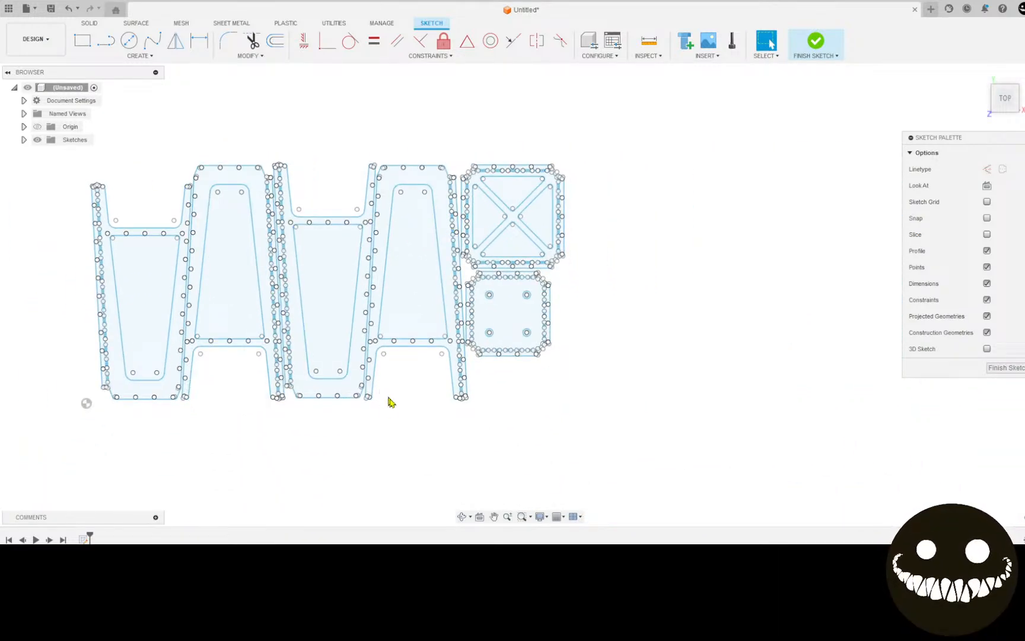
scroll(447, 432, up, 4)
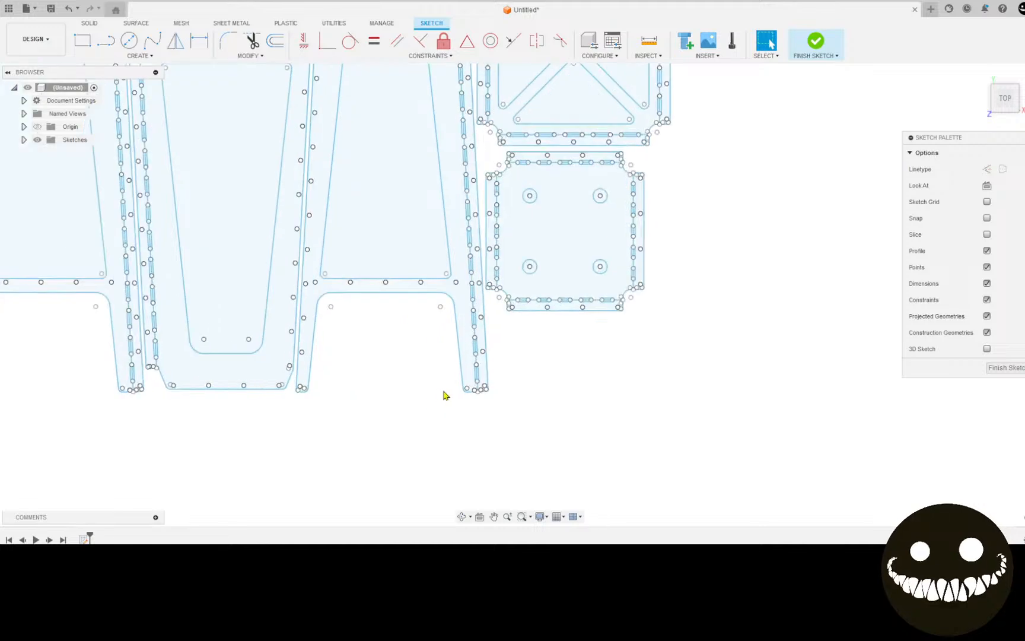
scroll(448, 221, down, 5)
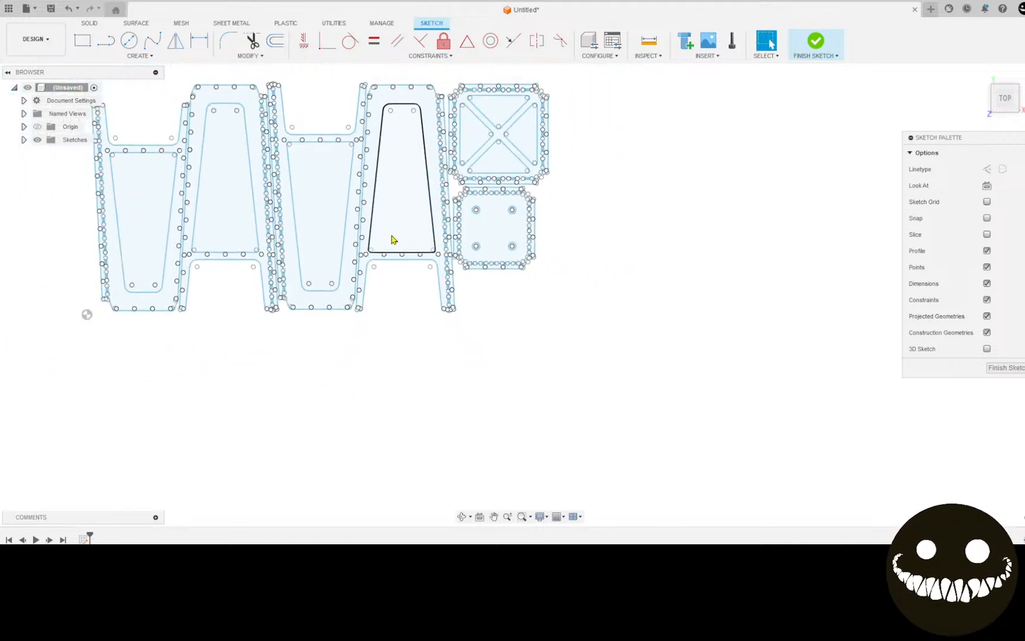
middle_drag(394, 238, 514, 276)
scroll(310, 113, up, 4)
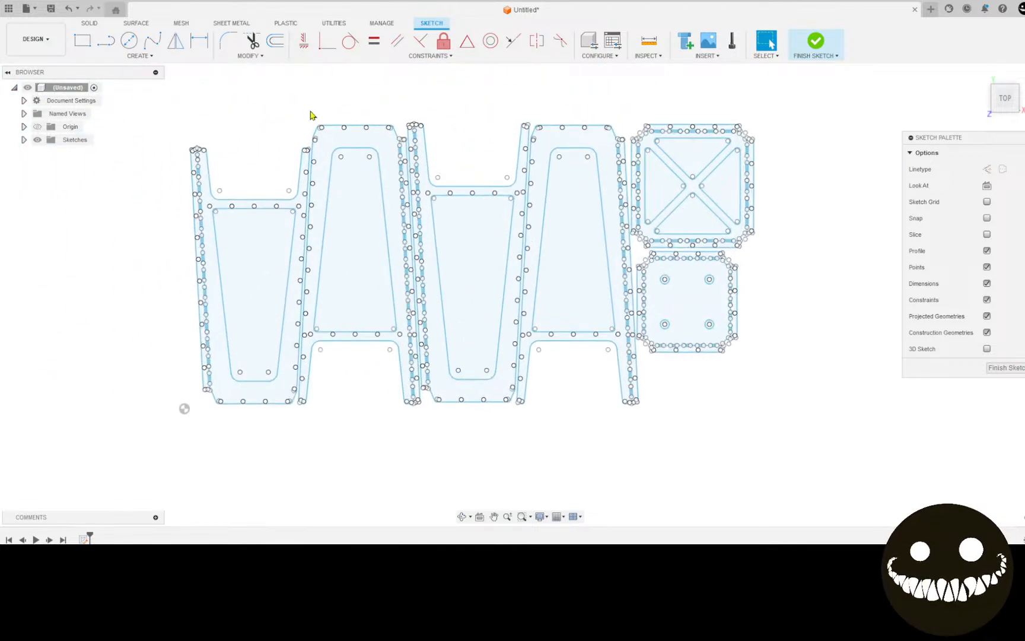
scroll(309, 121, up, 2)
scroll(231, 283, down, 3)
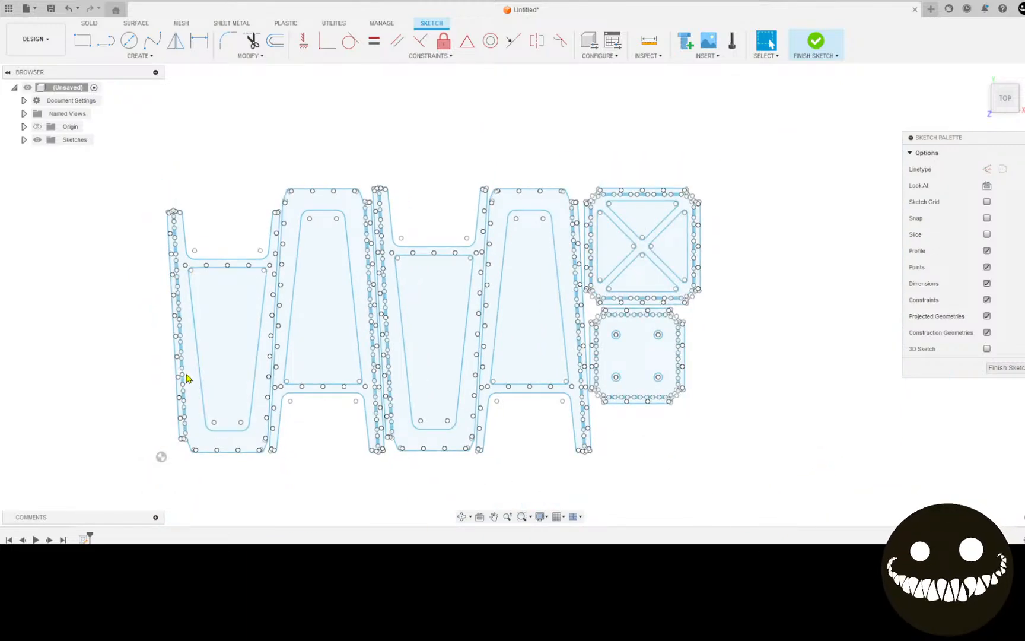
Step: Extrude the shortened side panel and both square panel profiles 0.075 in as new bodies
key(e)
click(200, 402)
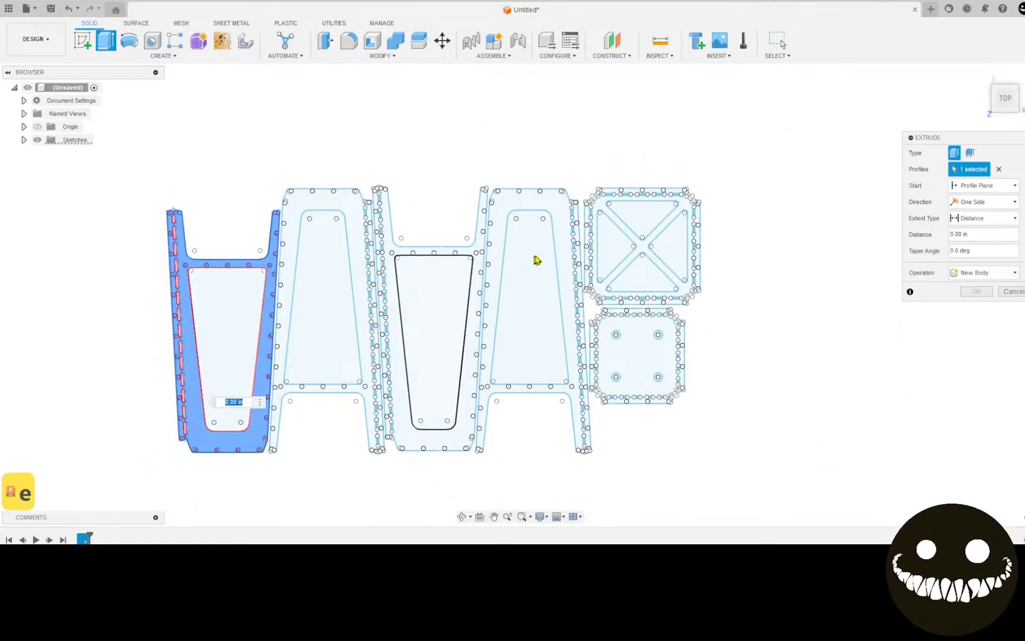
scroll(599, 292, up, 2)
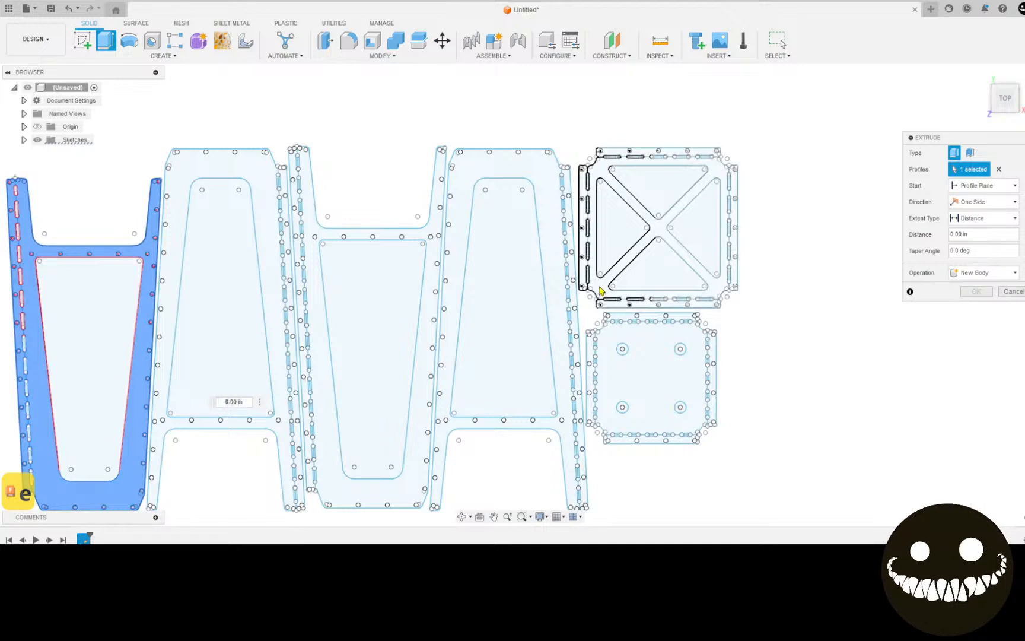
click(599, 292)
click(614, 376)
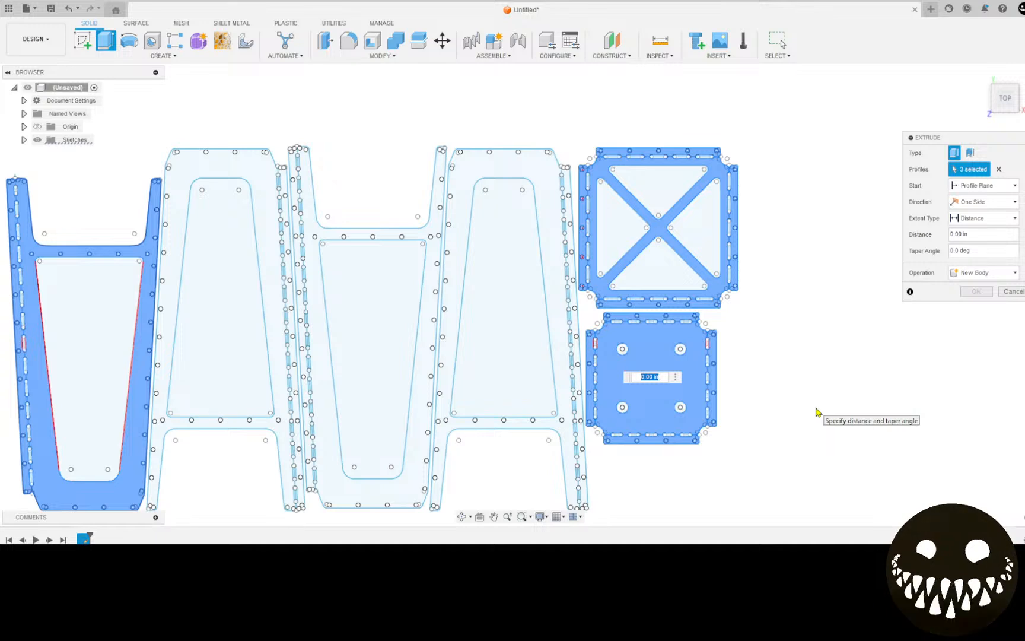
text(.075)
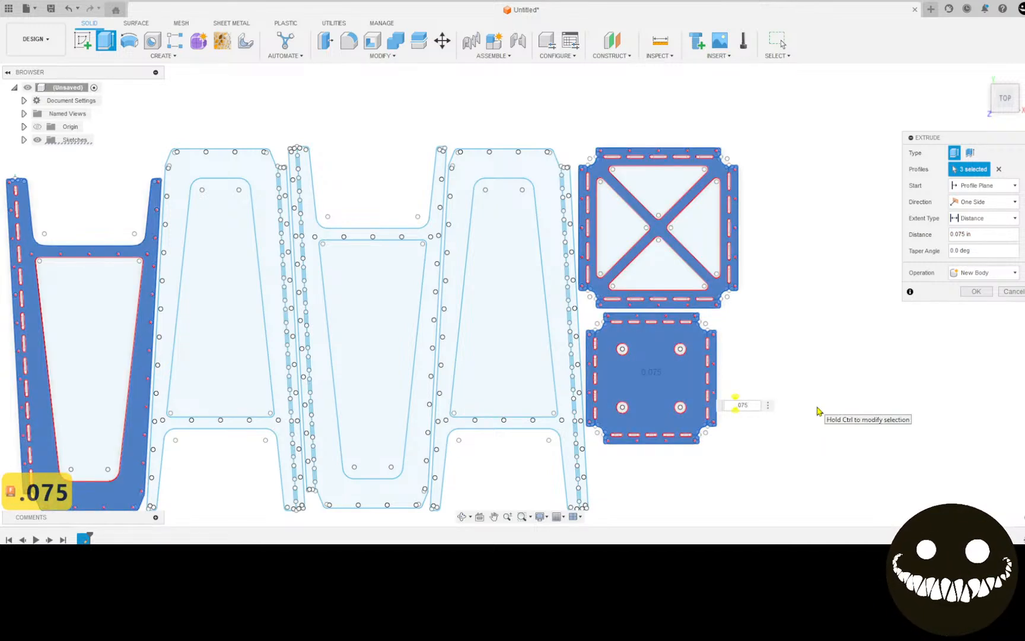
key(Return)
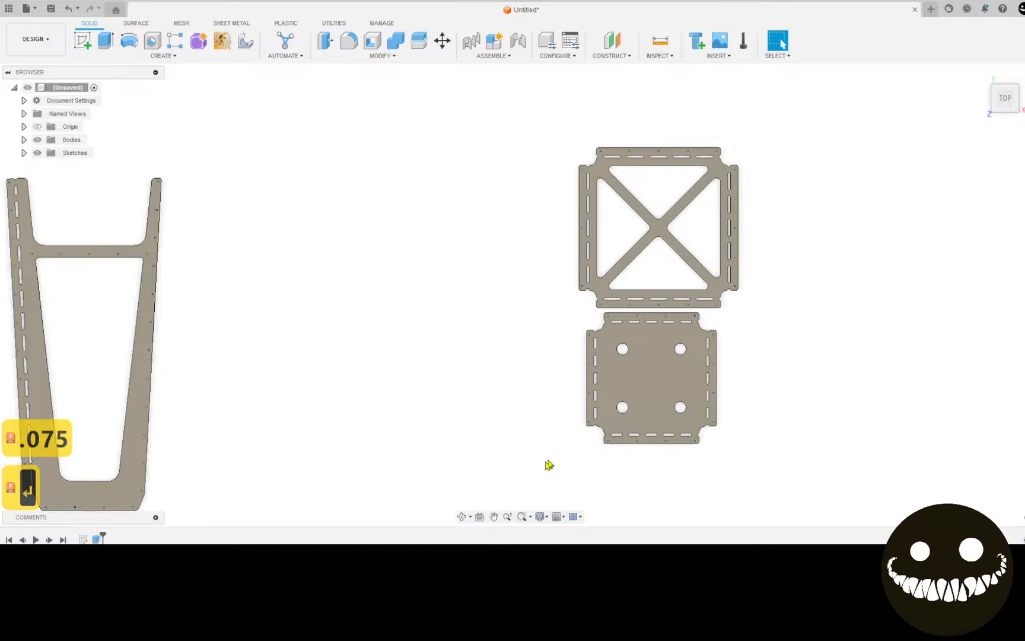
Step: Create a rectangular pattern of the side panel body along the X axis with quantity 4 and an extent of -60.00 in
scroll(508, 487, down, 6)
middle_drag(440, 277, 444, 170)
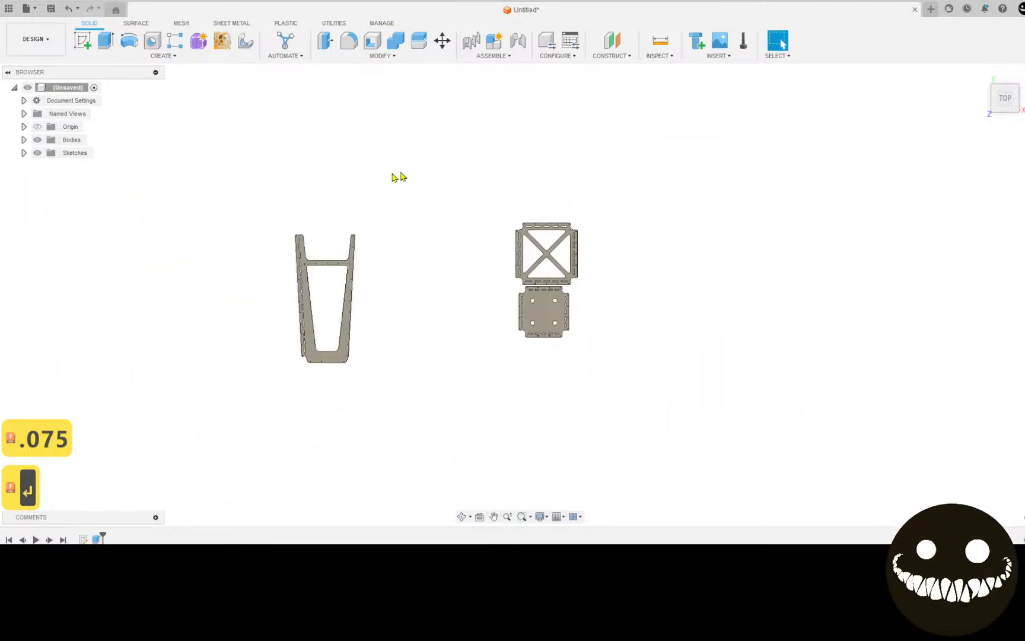
click(169, 41)
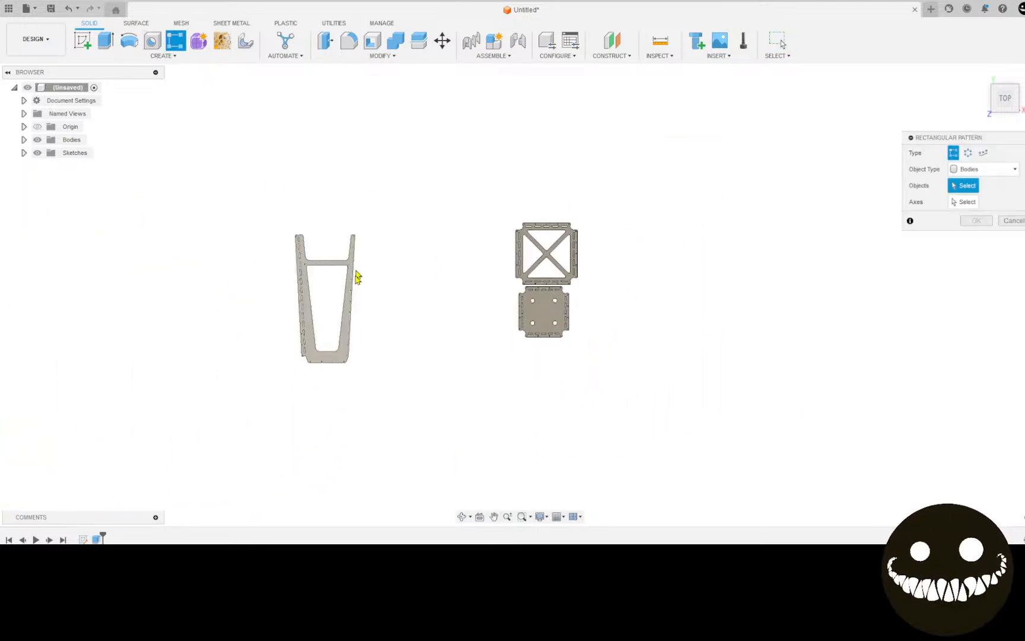
click(333, 361)
scroll(812, 334, up, 5)
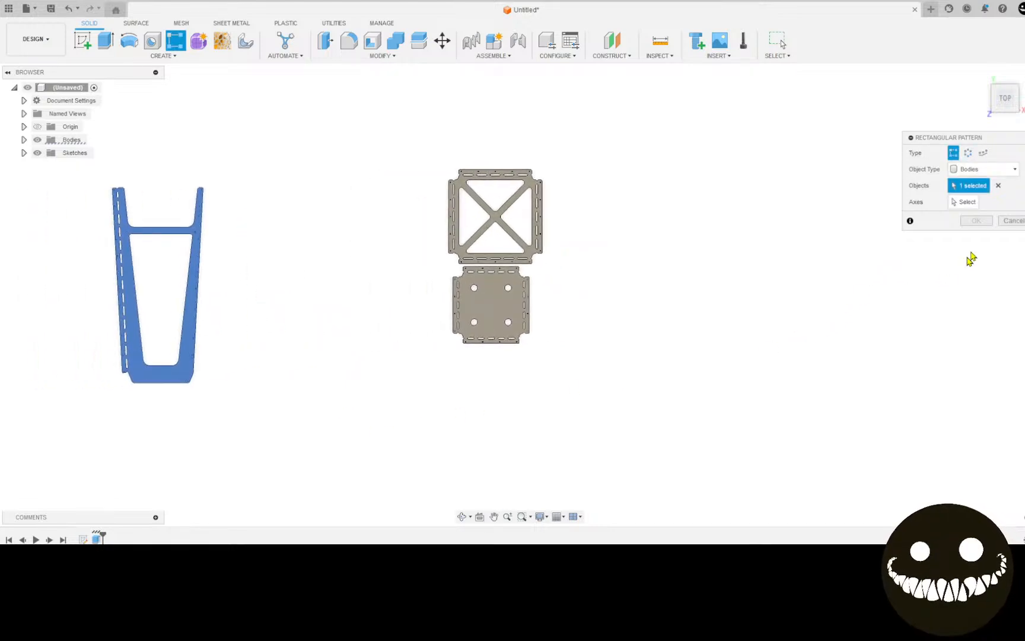
middle_drag(816, 303, 888, 298)
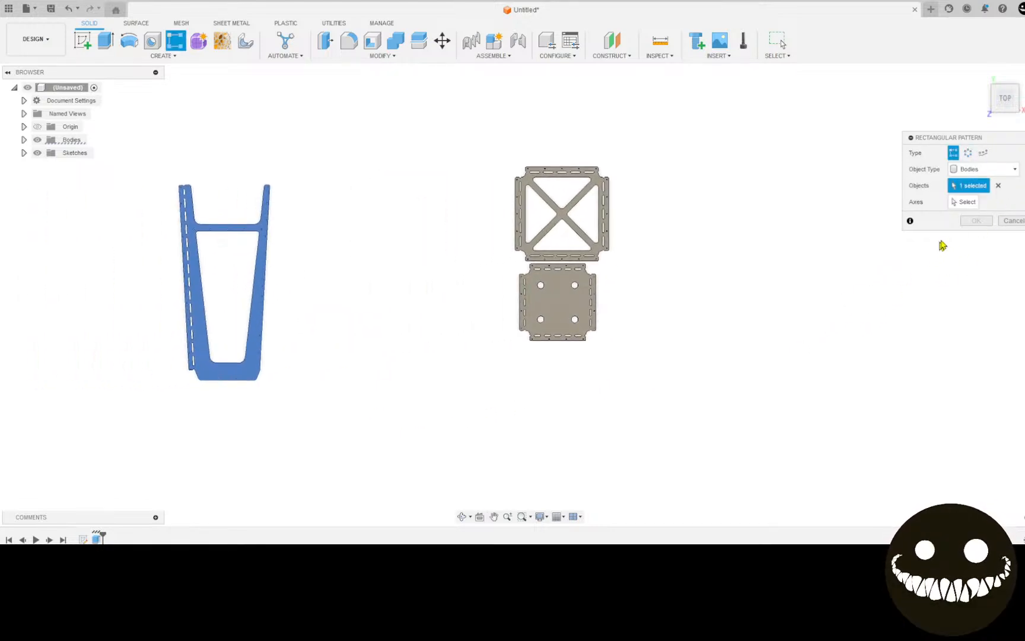
click(965, 202)
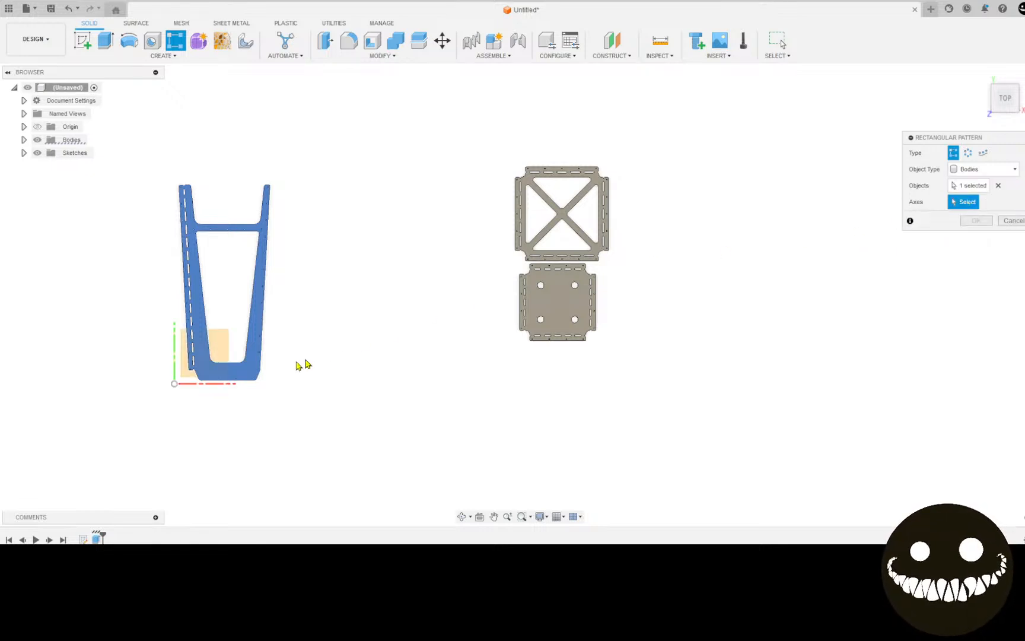
click(212, 387)
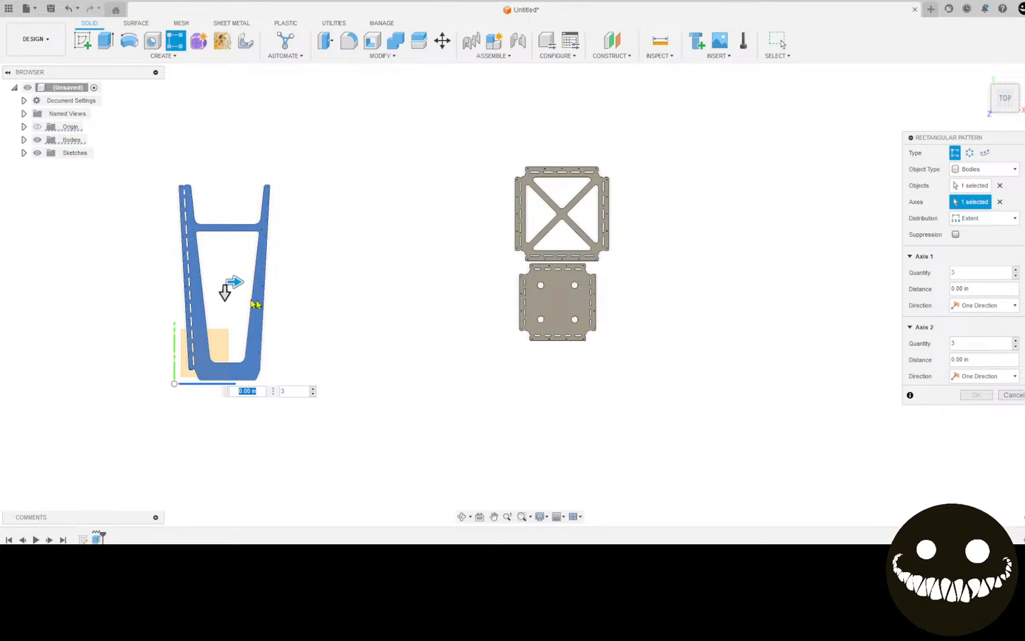
scroll(305, 303, down, 5)
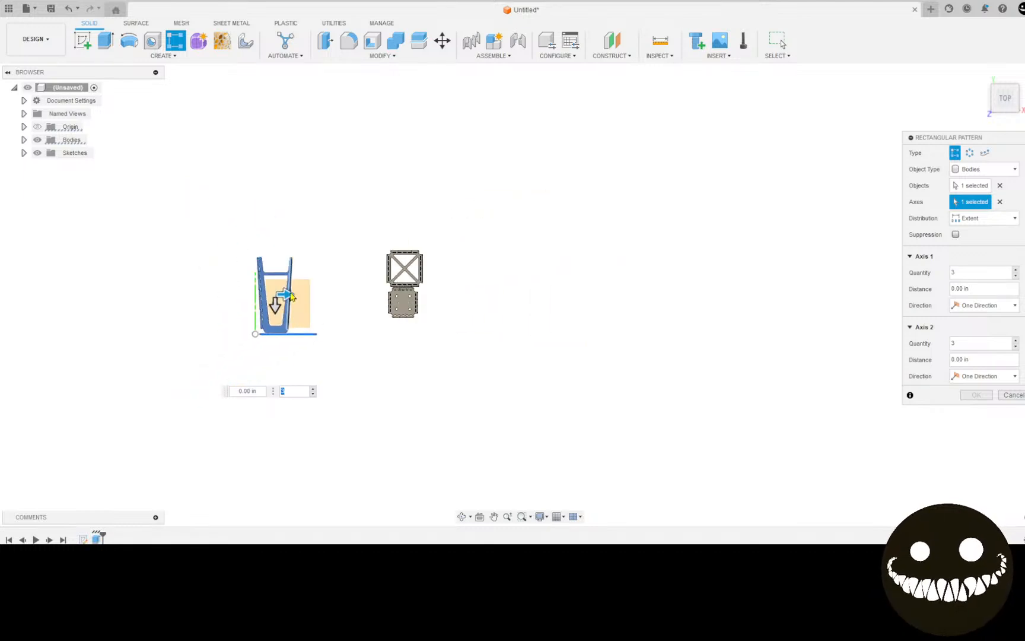
drag(286, 295, 130, 321)
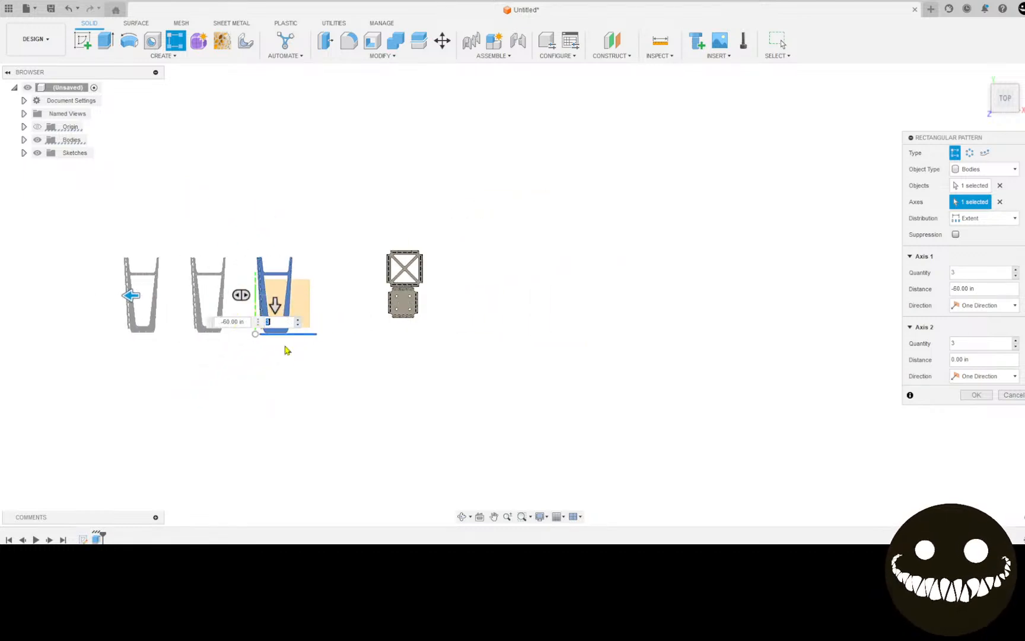
click(298, 319)
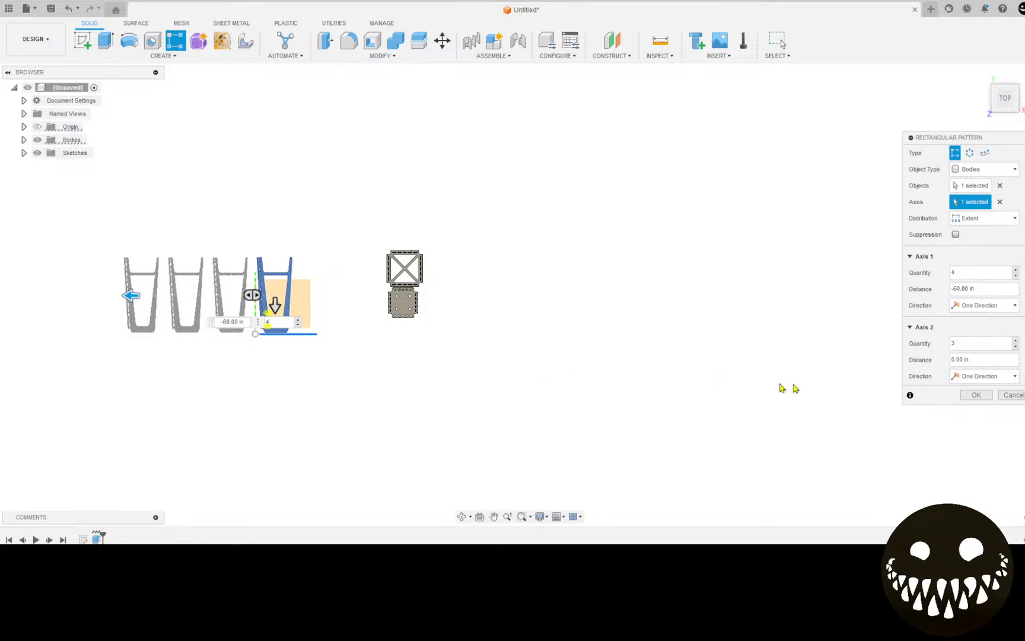
click(981, 396)
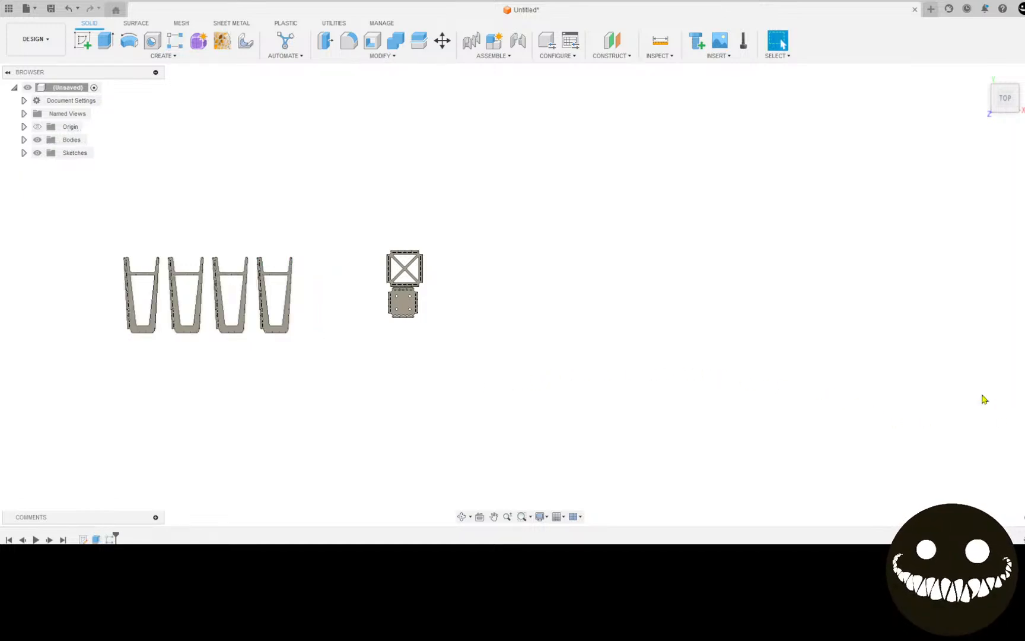
scroll(380, 350, up, 6)
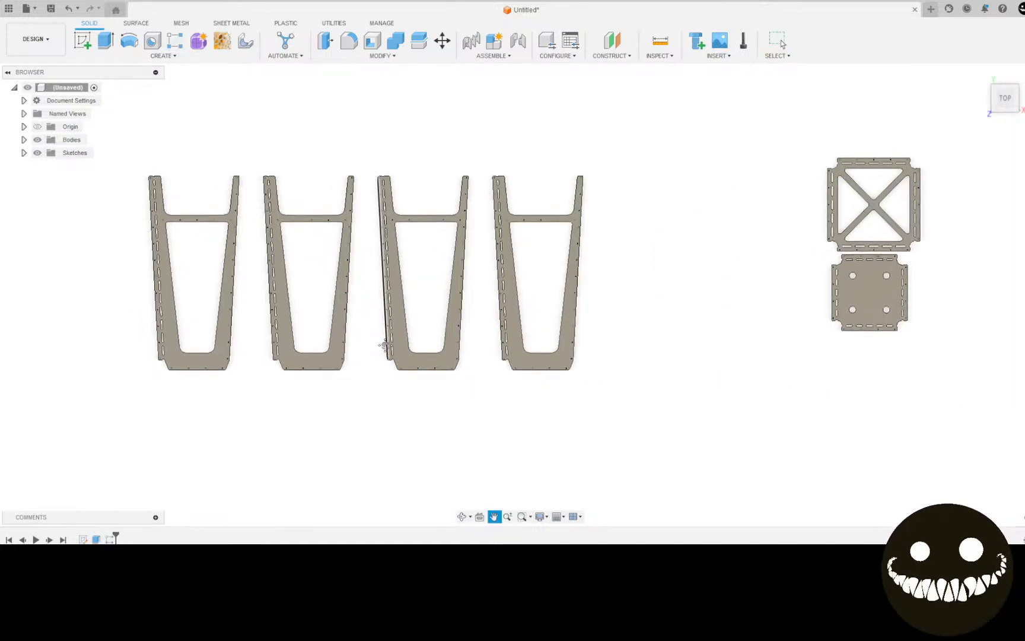
key(Escape)
scroll(383, 344, down, 5)
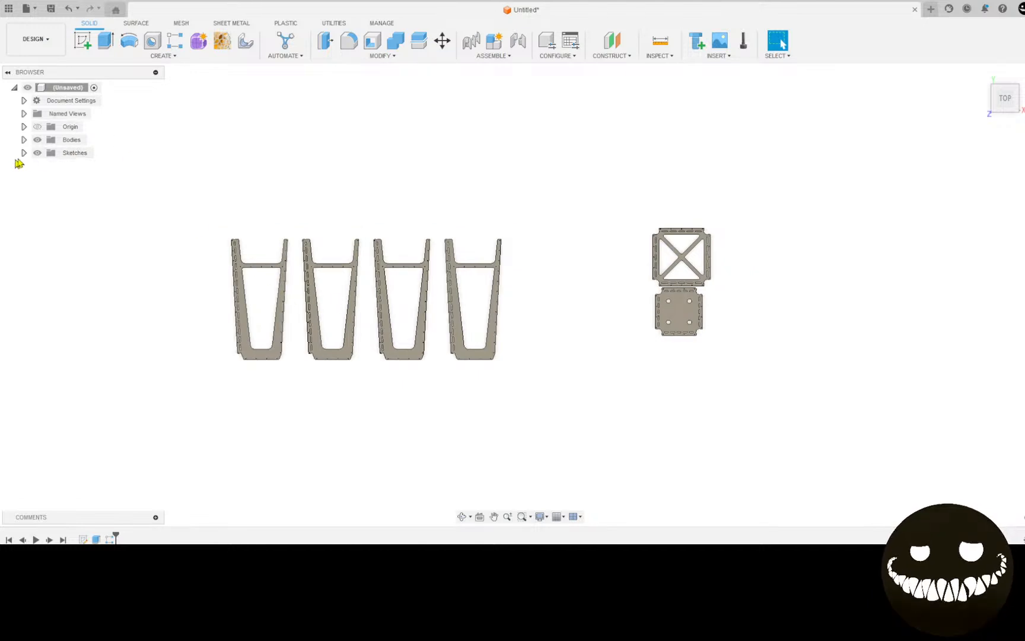
click(23, 152)
right_click(76, 165)
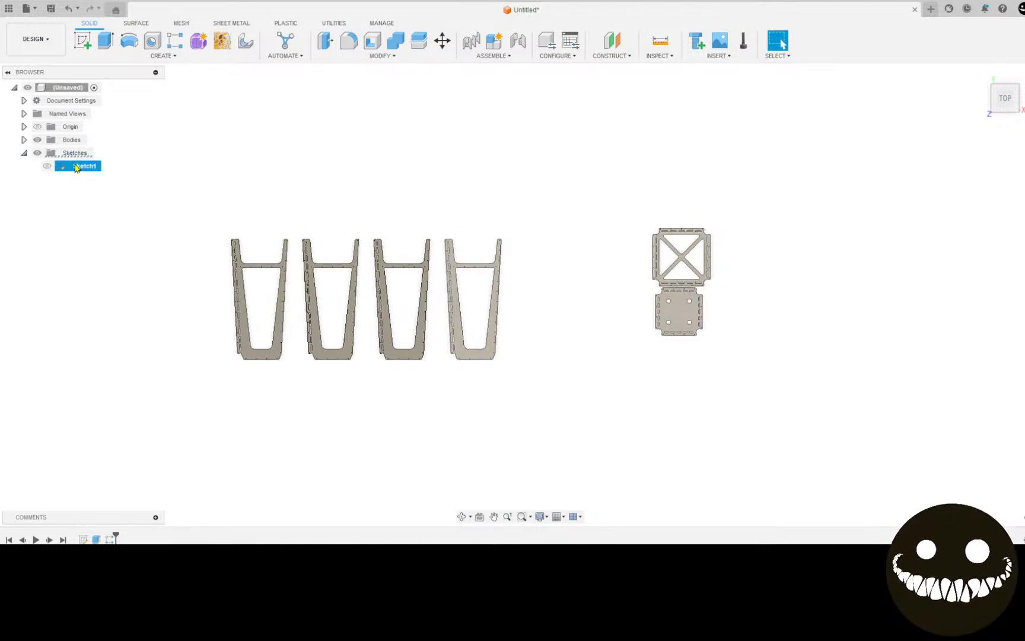
click(105, 201)
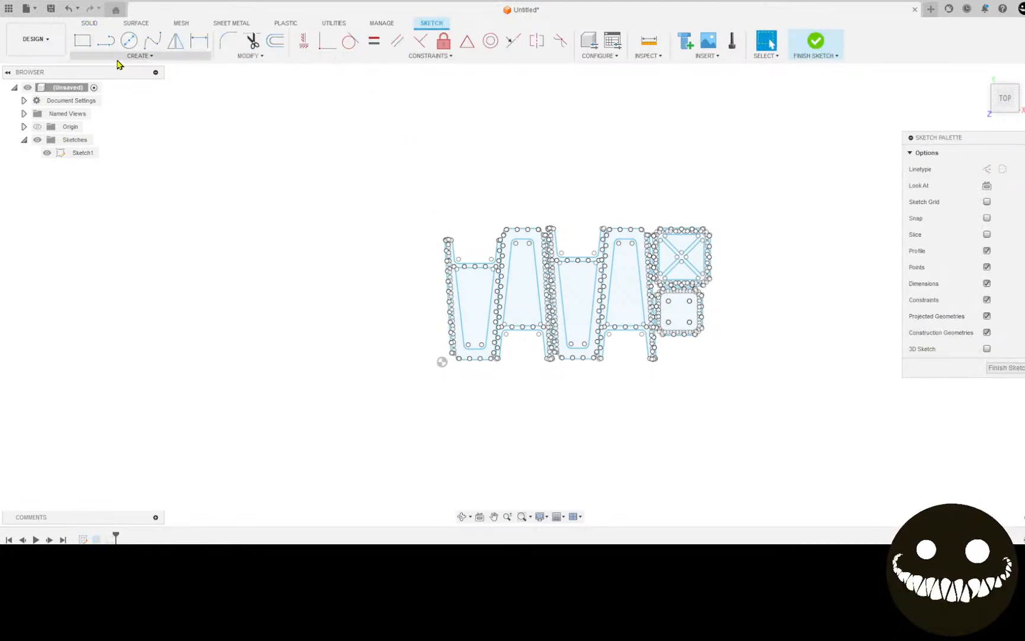
click(82, 41)
click(435, 200)
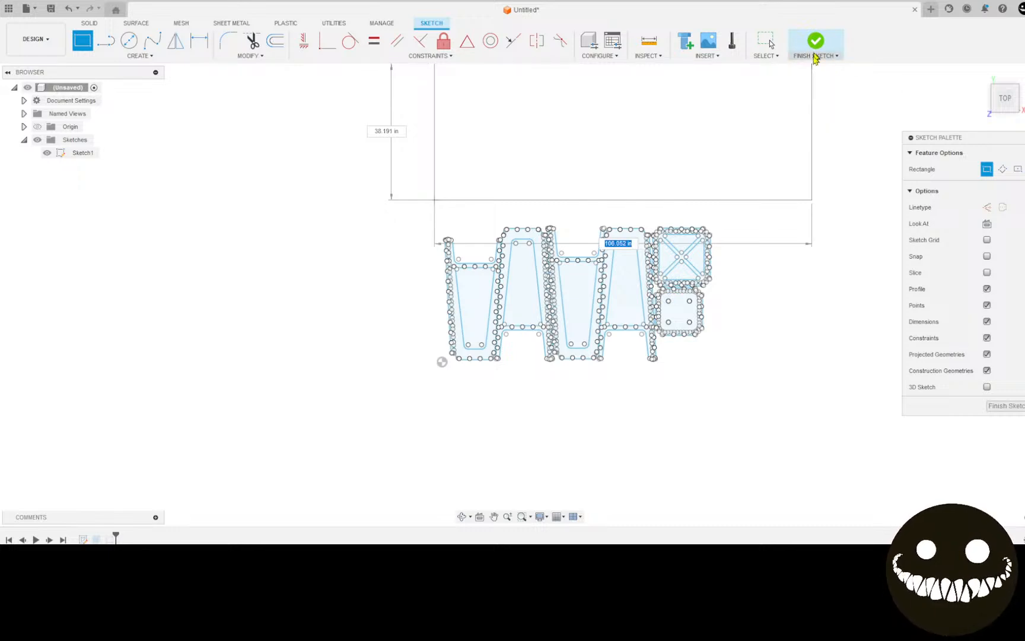
key(Escape)
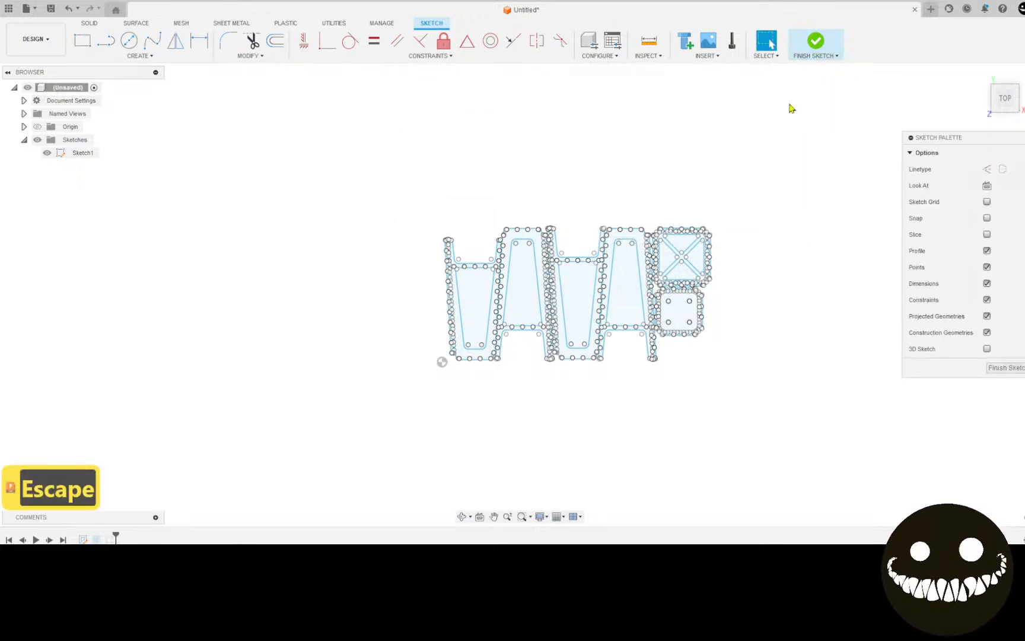
click(813, 45)
Step: Start a new sketch on the XY origin plane with the two-point rectangle tool
click(82, 40)
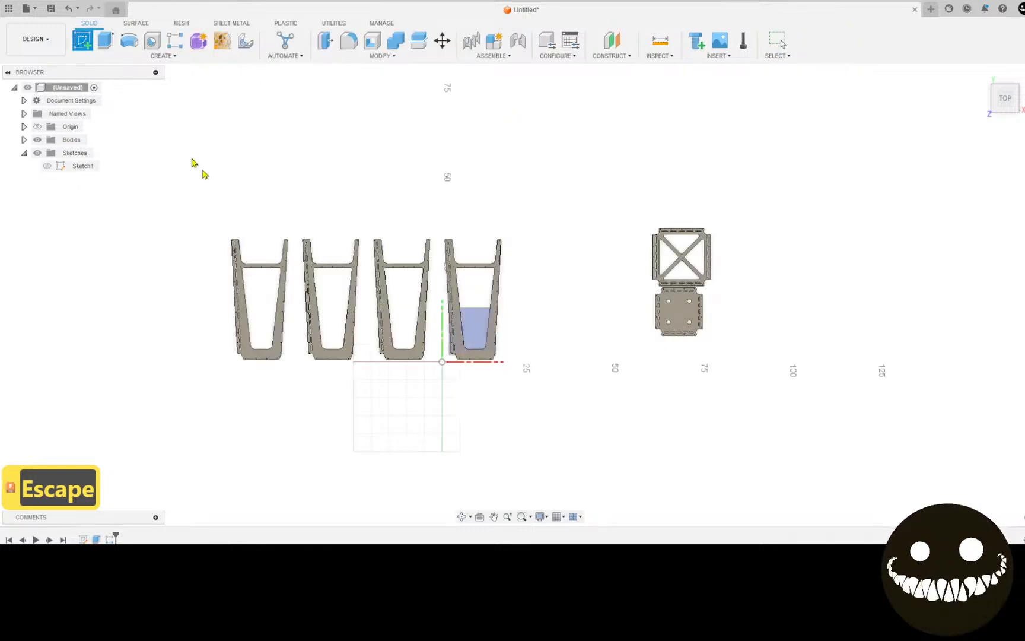
click(473, 318)
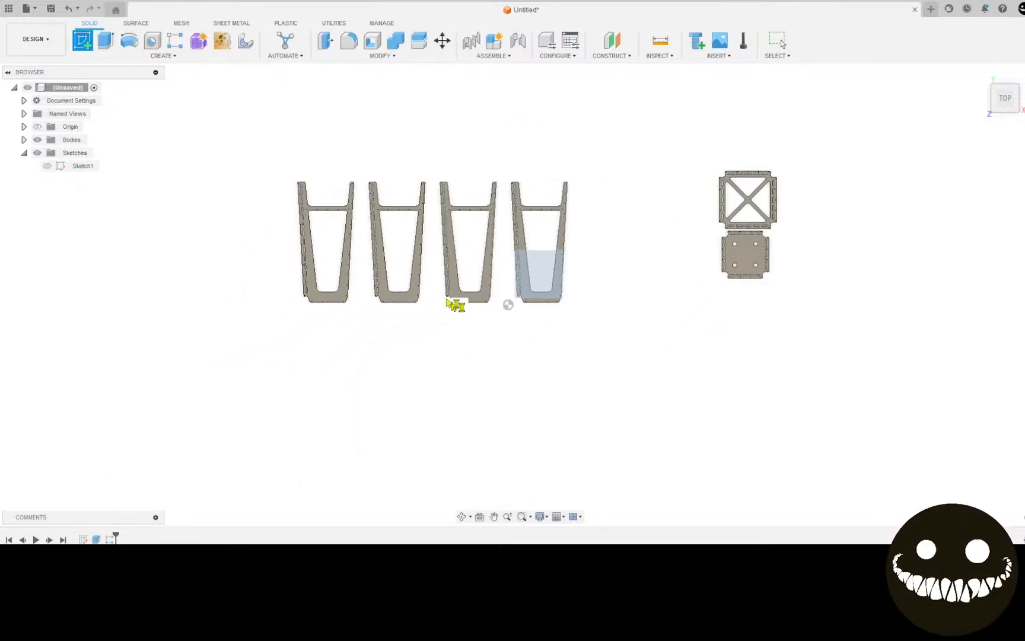
click(83, 41)
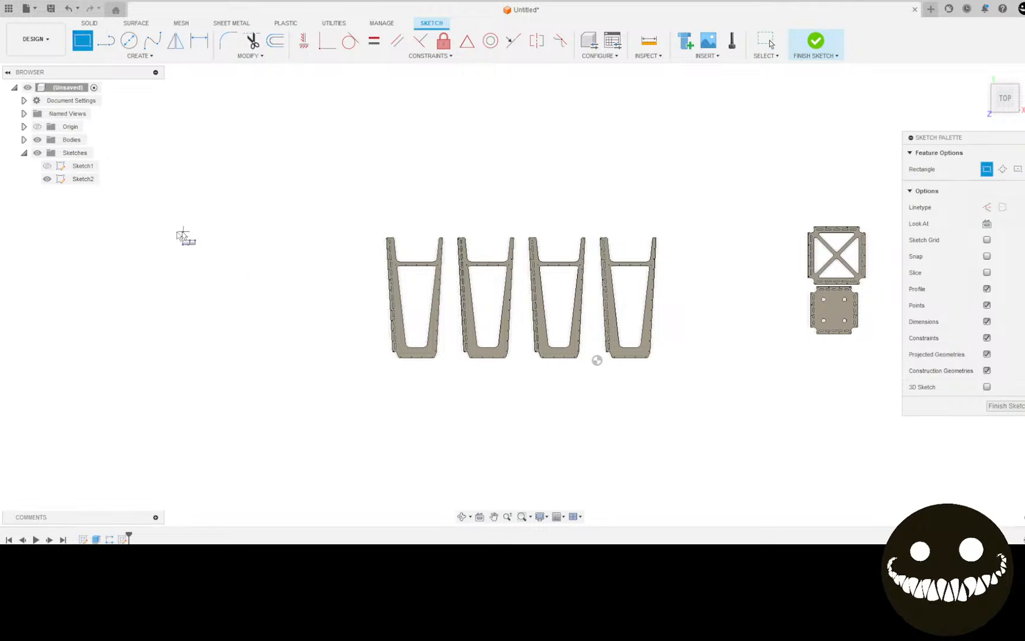
middle_drag(96, 229, 339, 284)
click(252, 206)
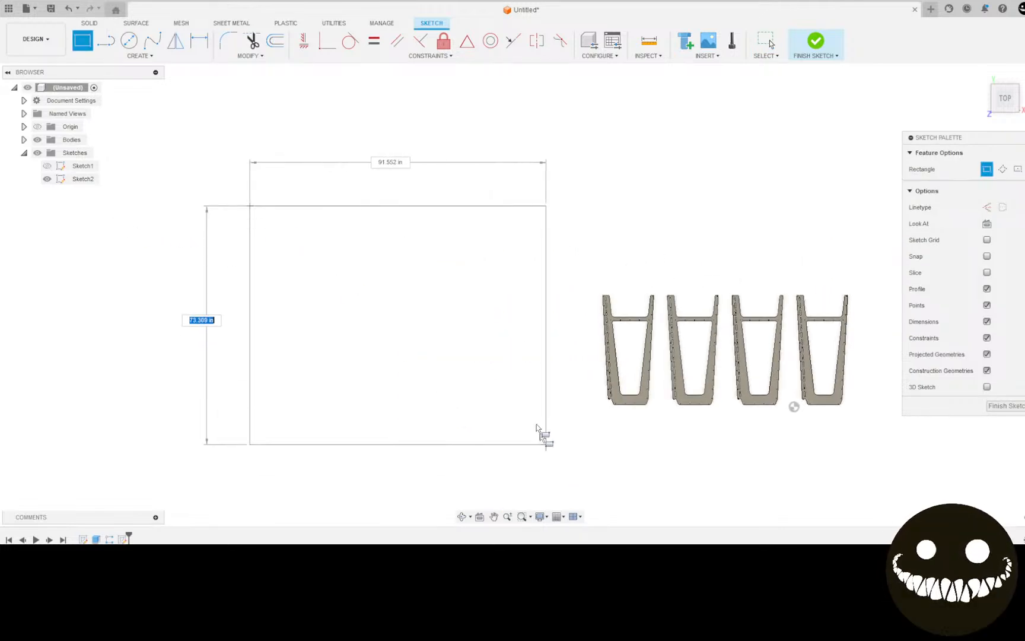
click(560, 404)
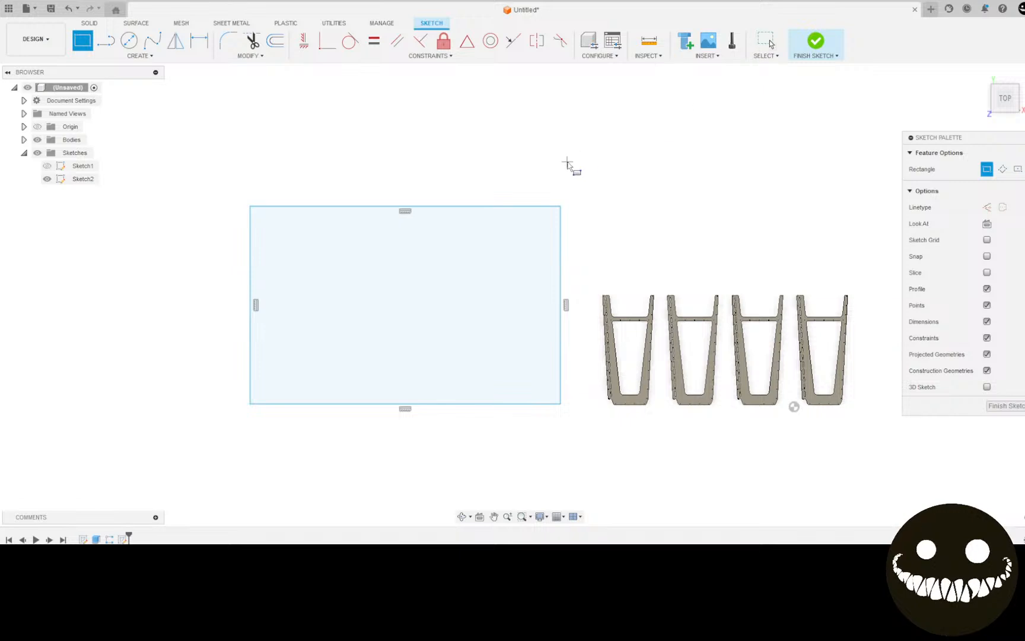
key(ctrl+z)
key(ctrl+z)
Step: Sketch a sheet rectangle about 96 by 48 in in the empty space beside the row of side panels, and finish the sketch
click(81, 51)
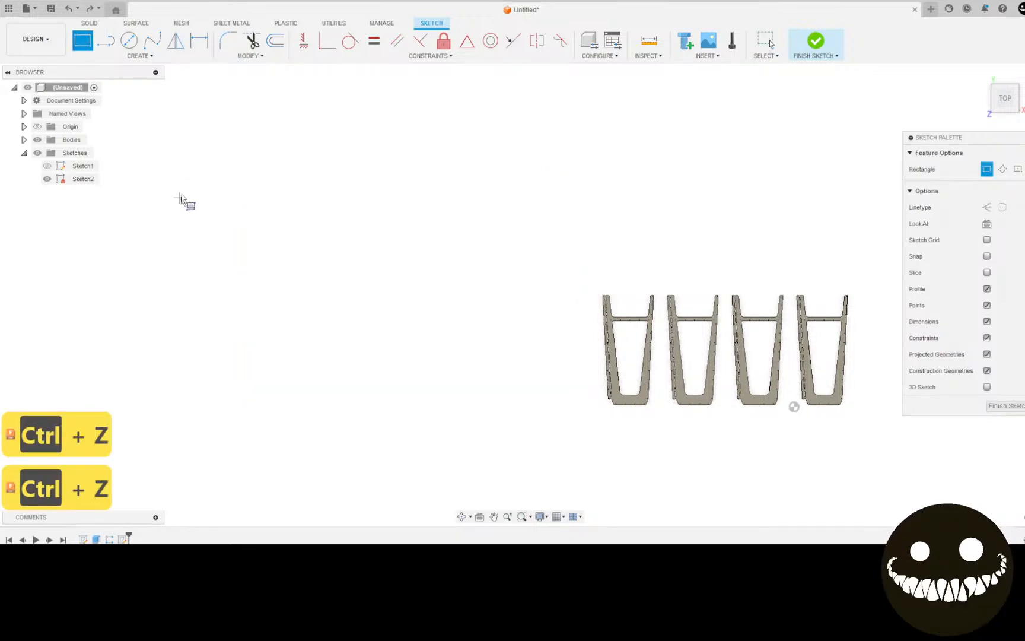
click(187, 185)
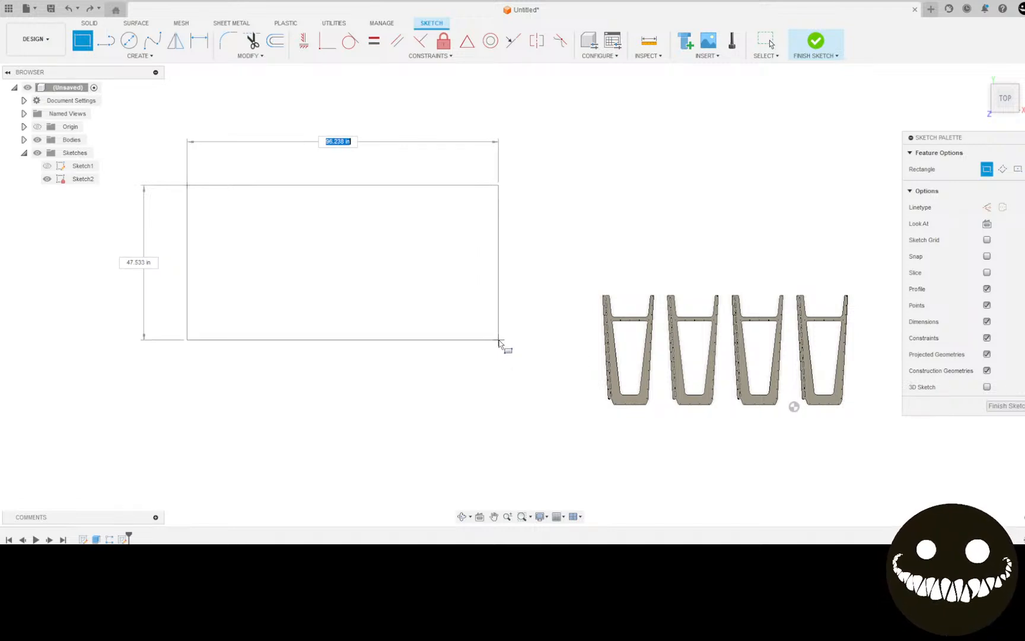
click(499, 342)
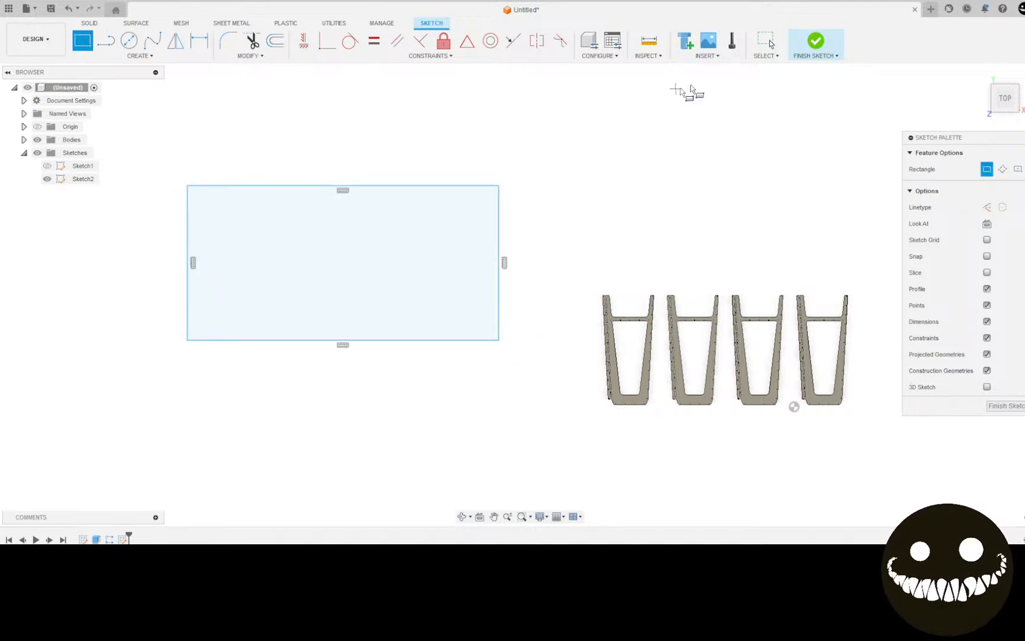
click(815, 46)
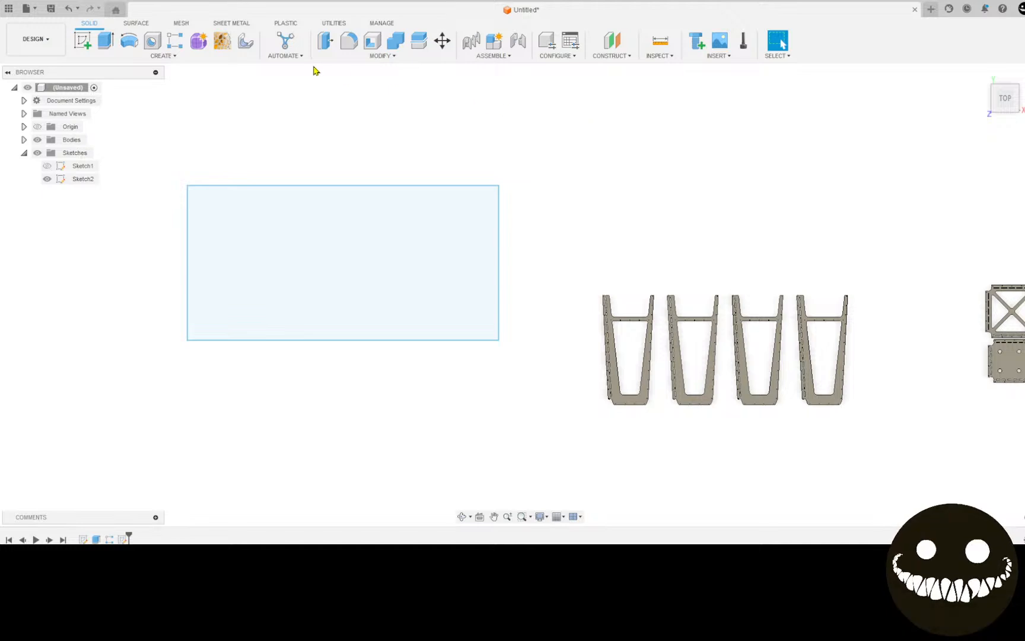
Step: Convert all six panel bodies into internal standard components and display the components in distinct colors
scroll(549, 213, down, 2)
mouse_move(530, 178)
mouse_down()
mouse_move(724, 446)
mouse_move(938, 420)
mouse_up()
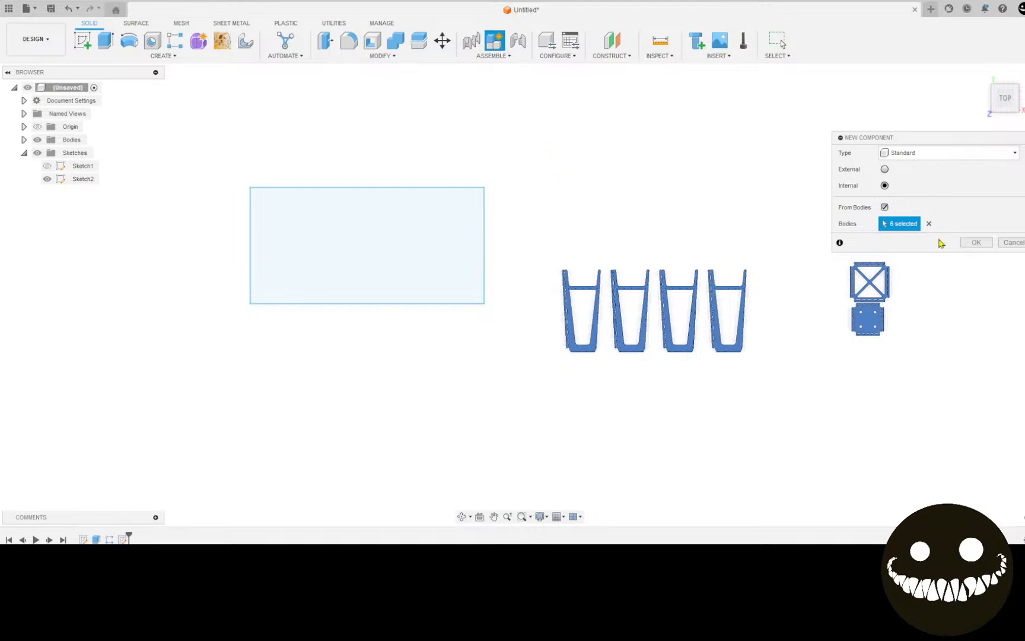
click(976, 242)
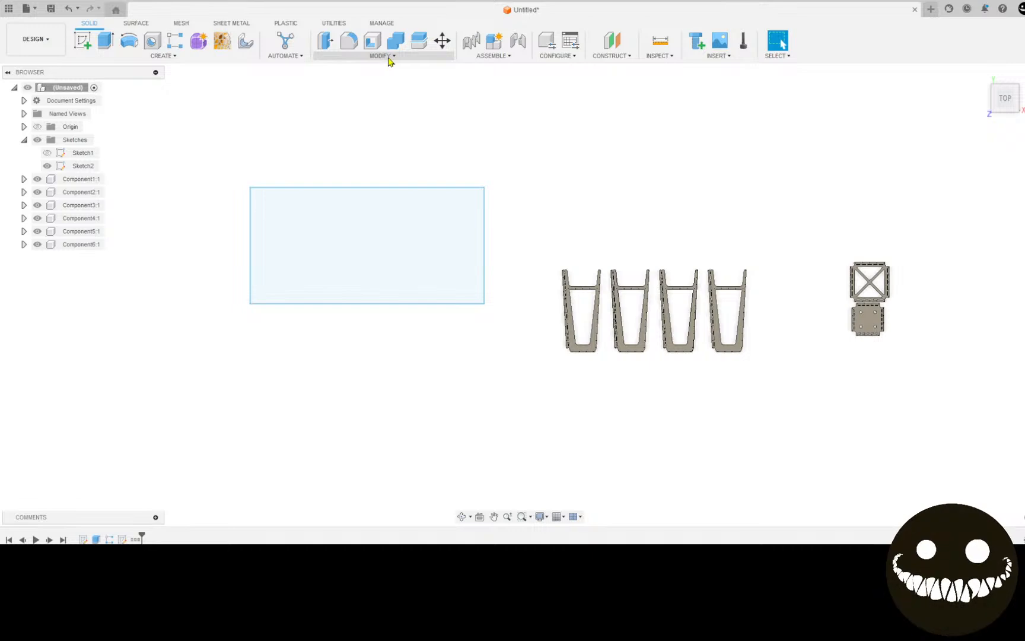
click(659, 56)
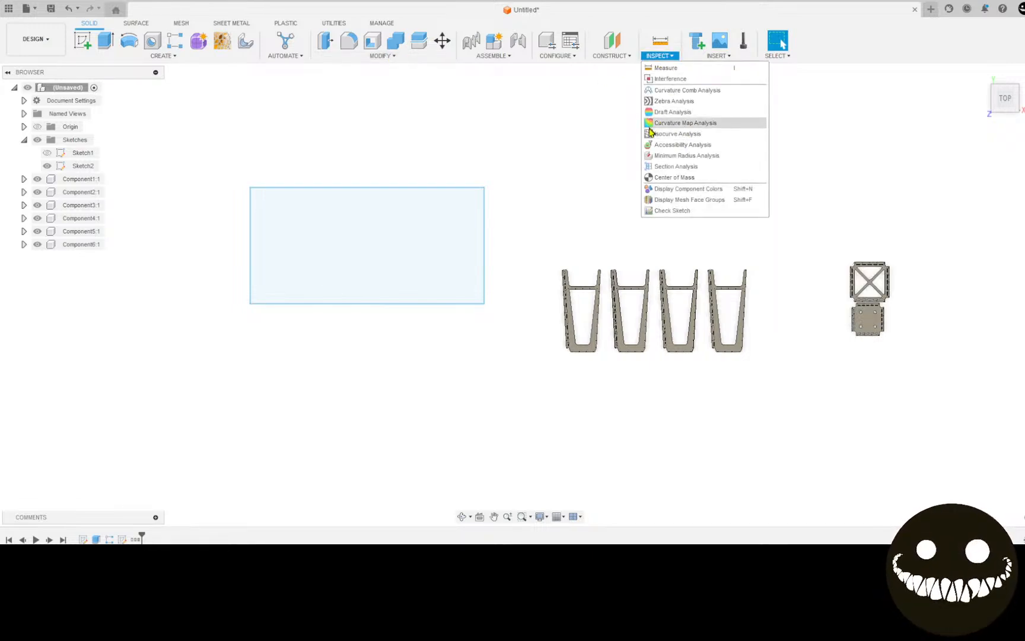
click(688, 188)
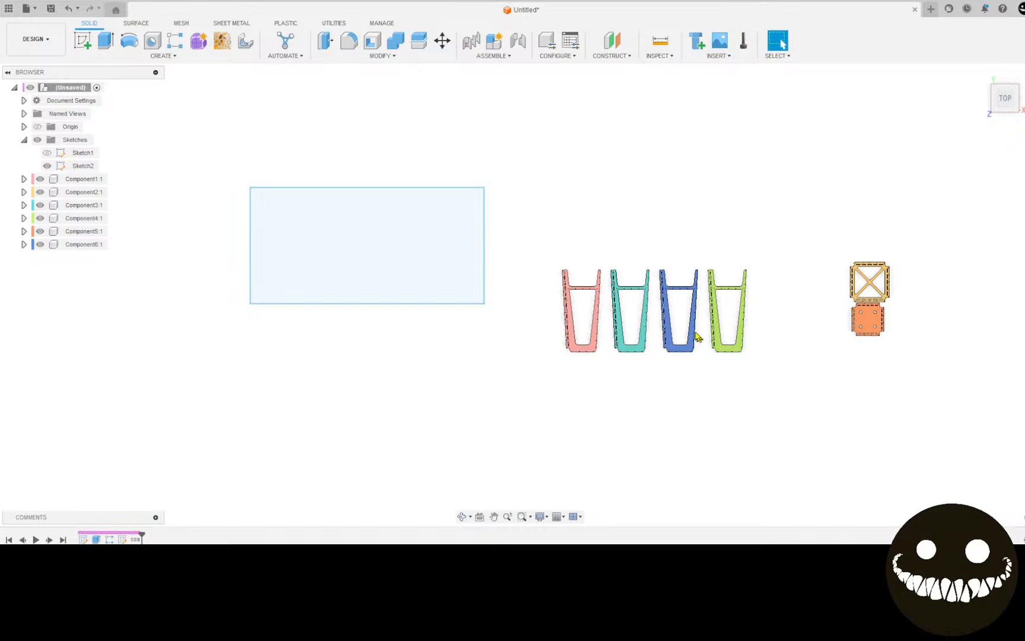
Step: Set up a 2D True Shape Arrange with the four side panels and both square panels as its components
middle_drag(695, 245, 613, 231)
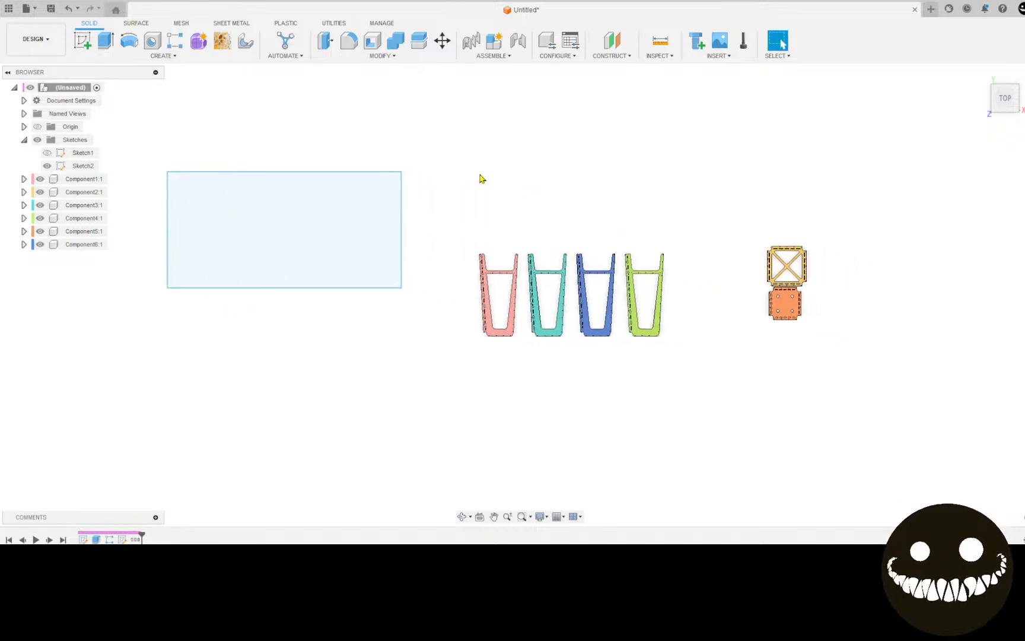
click(379, 57)
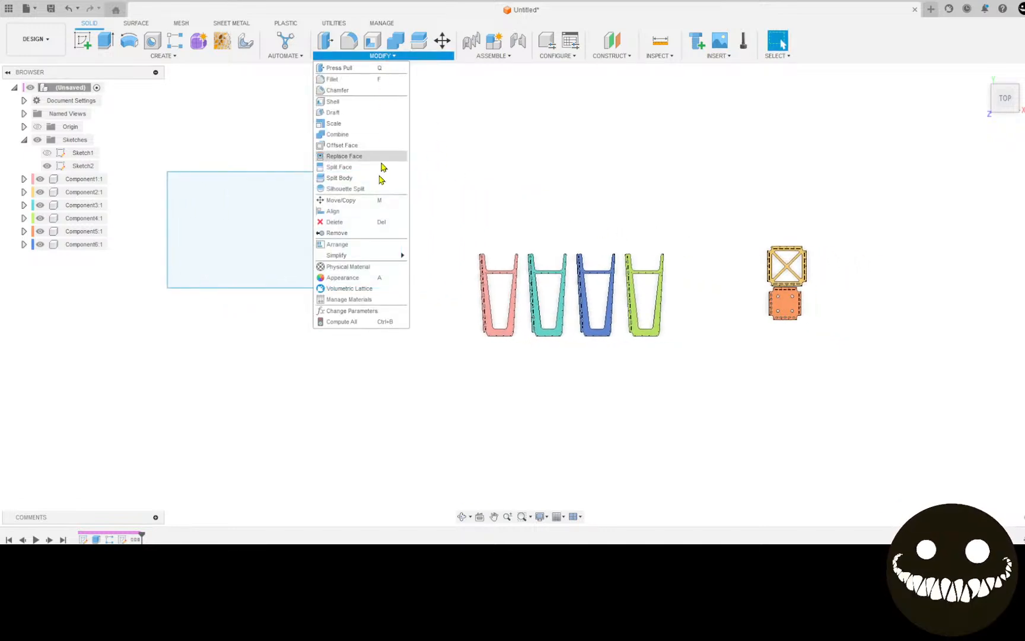
click(357, 243)
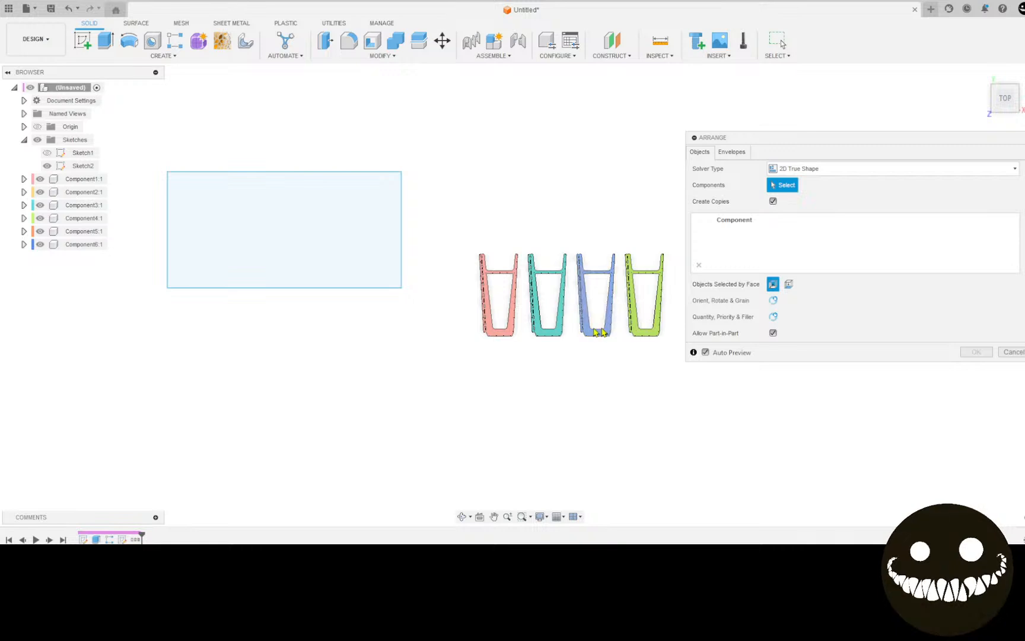
scroll(534, 321, up, 4)
click(490, 345)
click(552, 344)
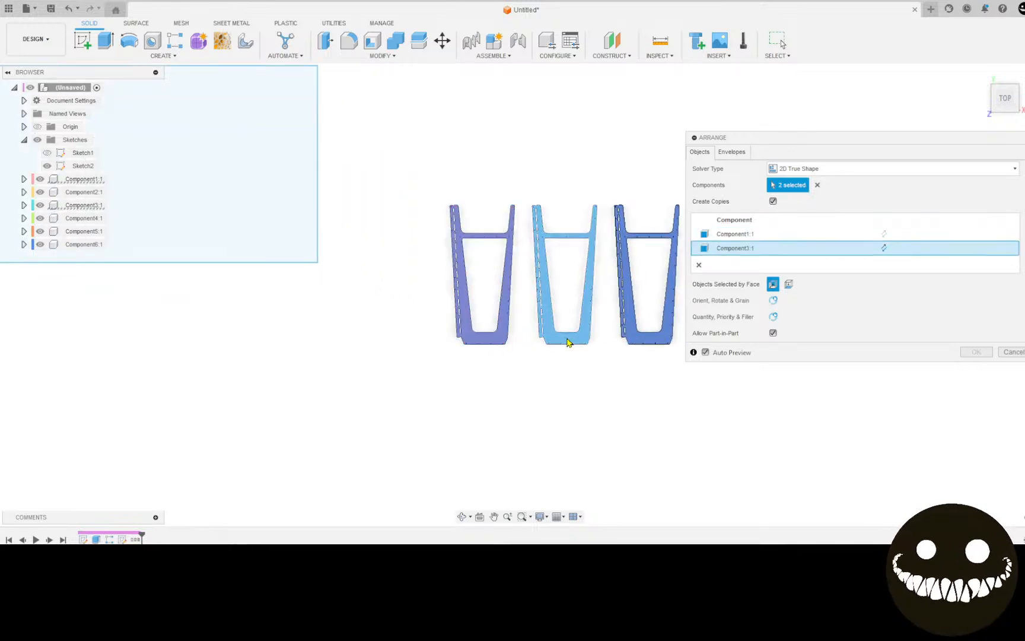
click(475, 339)
click(537, 341)
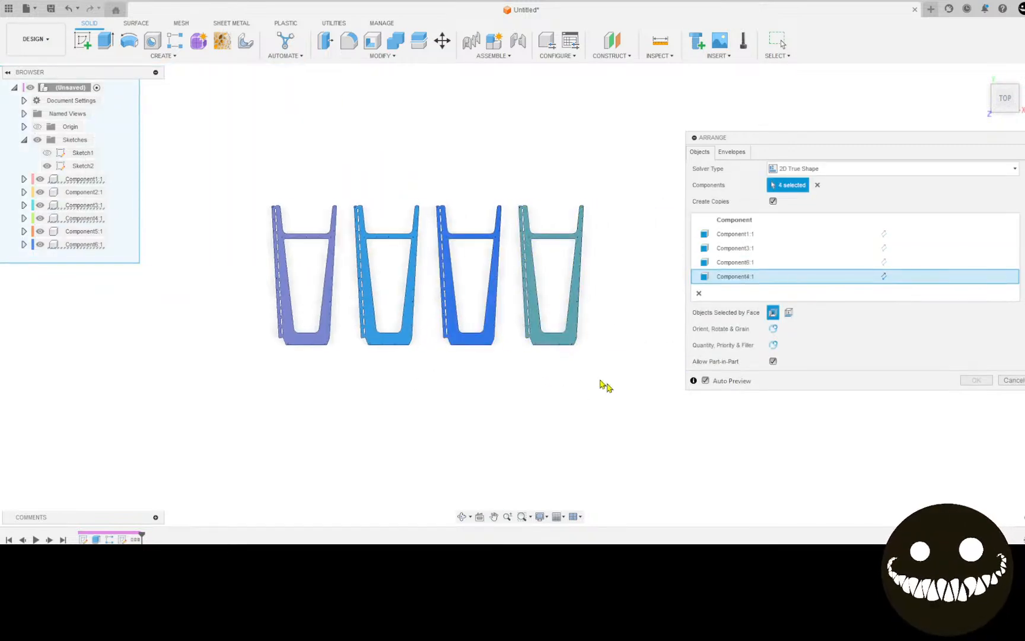
click(486, 316)
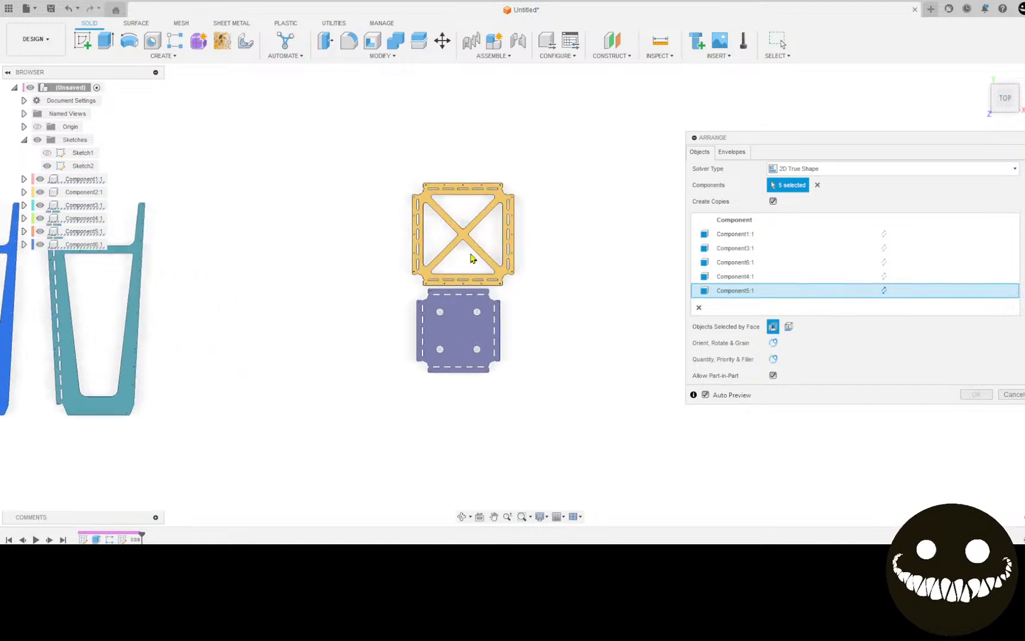
click(465, 240)
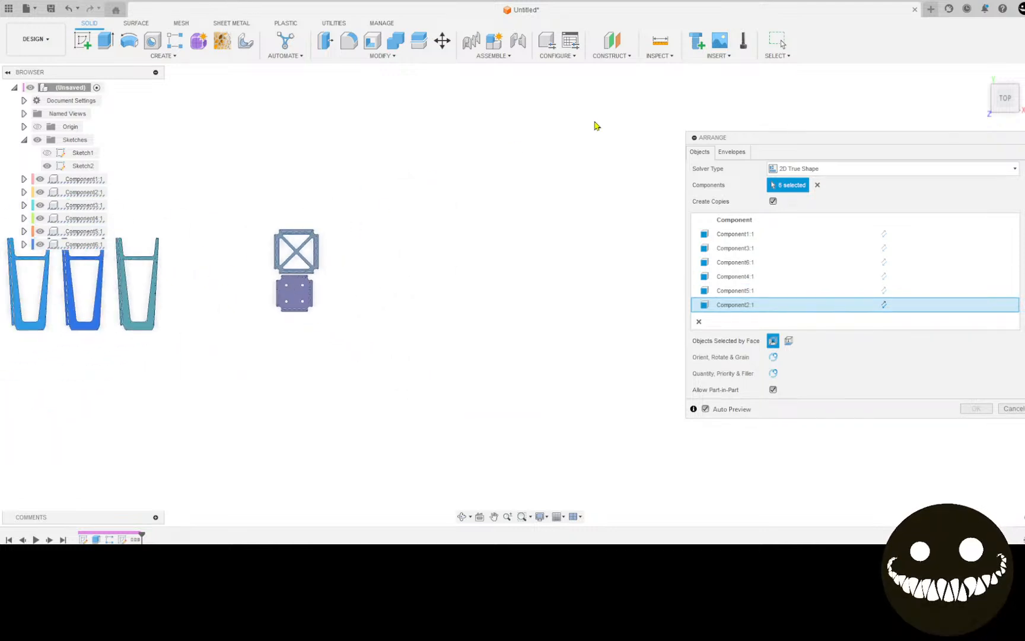
Step: Use the sheet rectangle's sketch profile as the envelope for arranging the panels
click(731, 152)
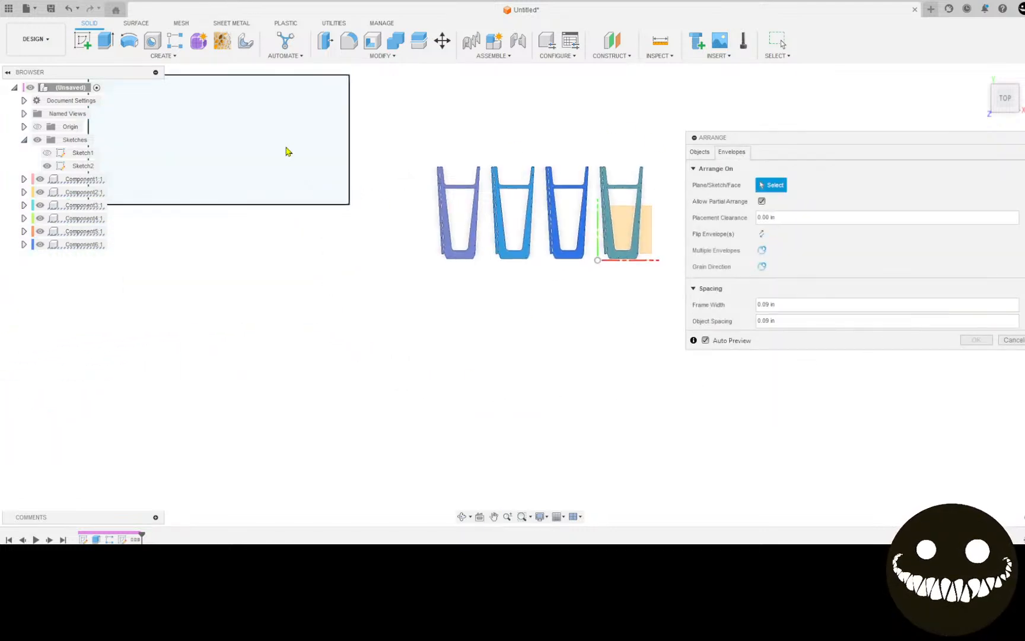
click(288, 151)
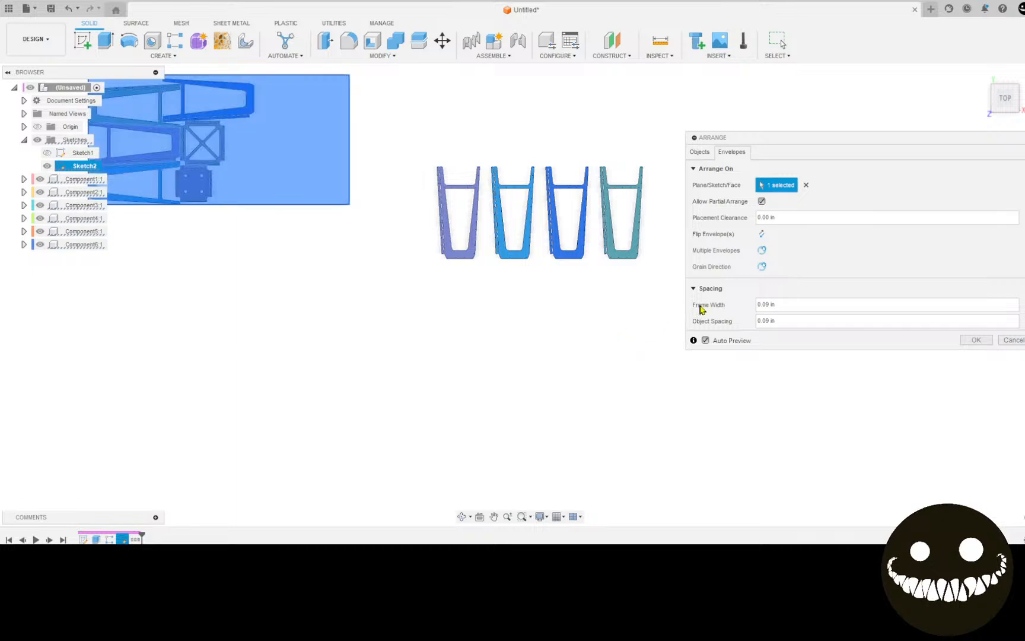
mouse_move(334, 321)
middle_down()
mouse_move(519, 371)
mouse_move(504, 389)
middle_up()
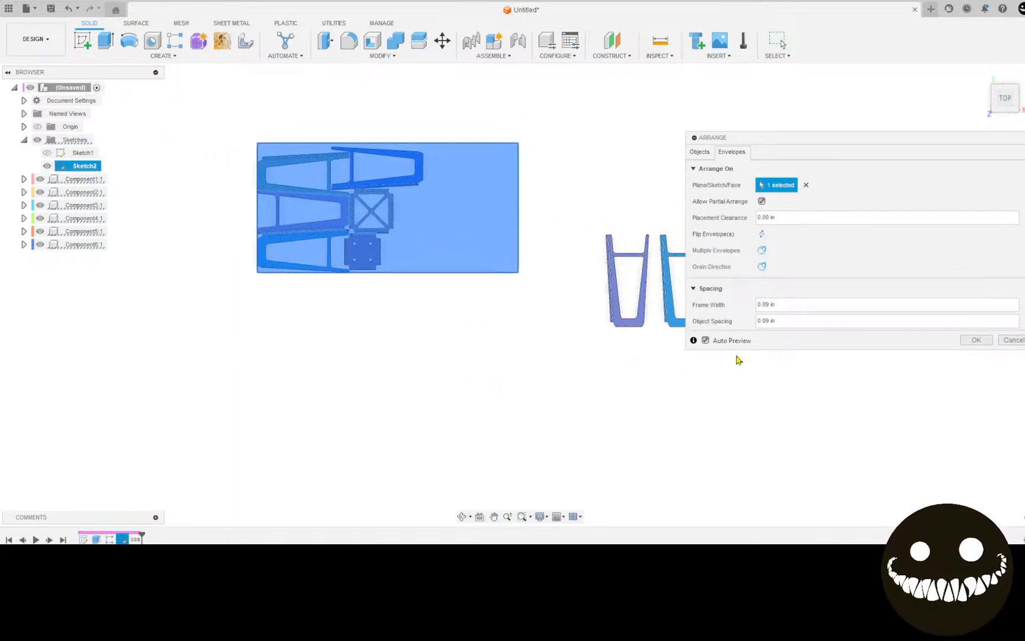
scroll(843, 358, up, 1)
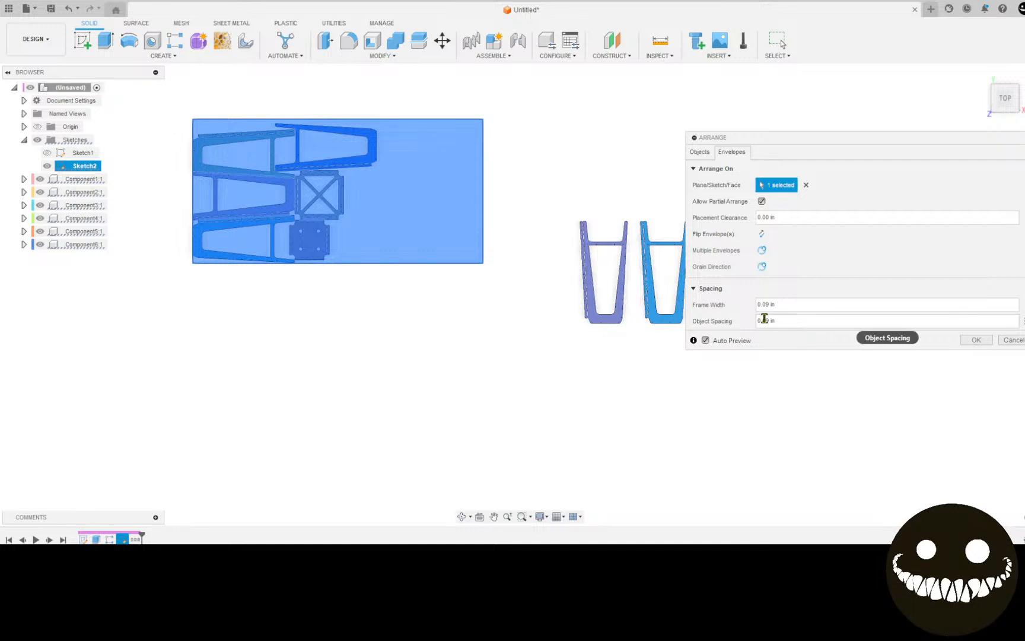
Step: Set the arrangement's frame width and object spacing to 0.25 in, and cancel the Arrange command
click(768, 305)
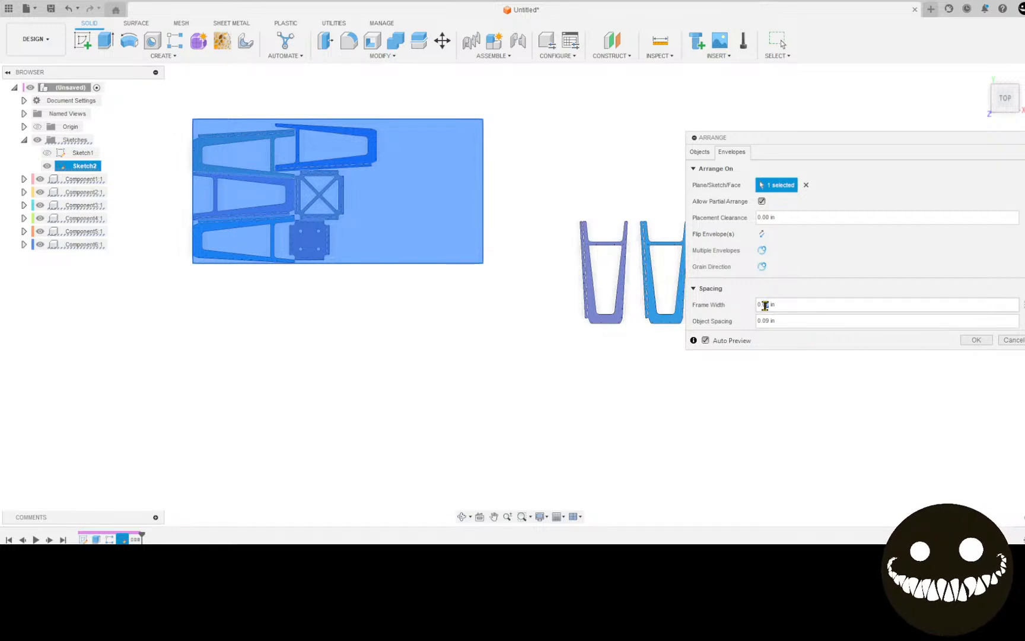
key(BackSpace)
key(BackSpace)
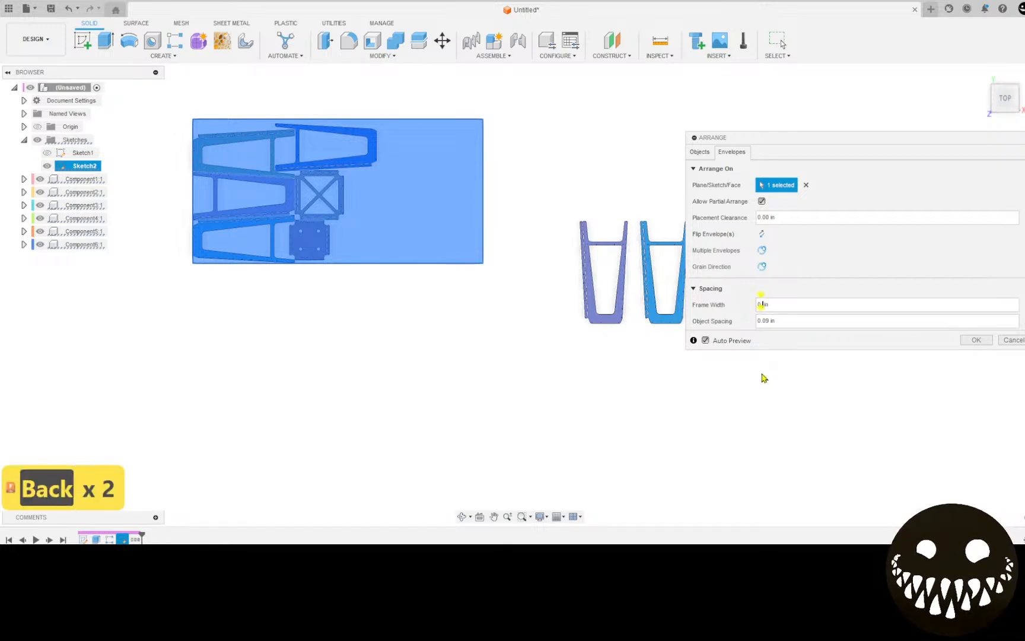
text(25)
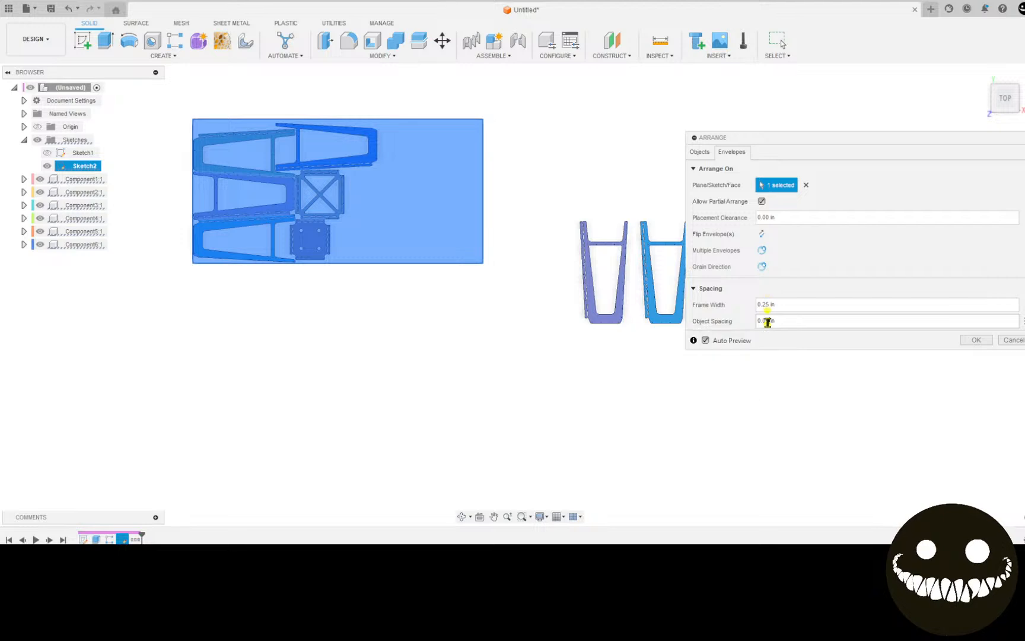
text(25)
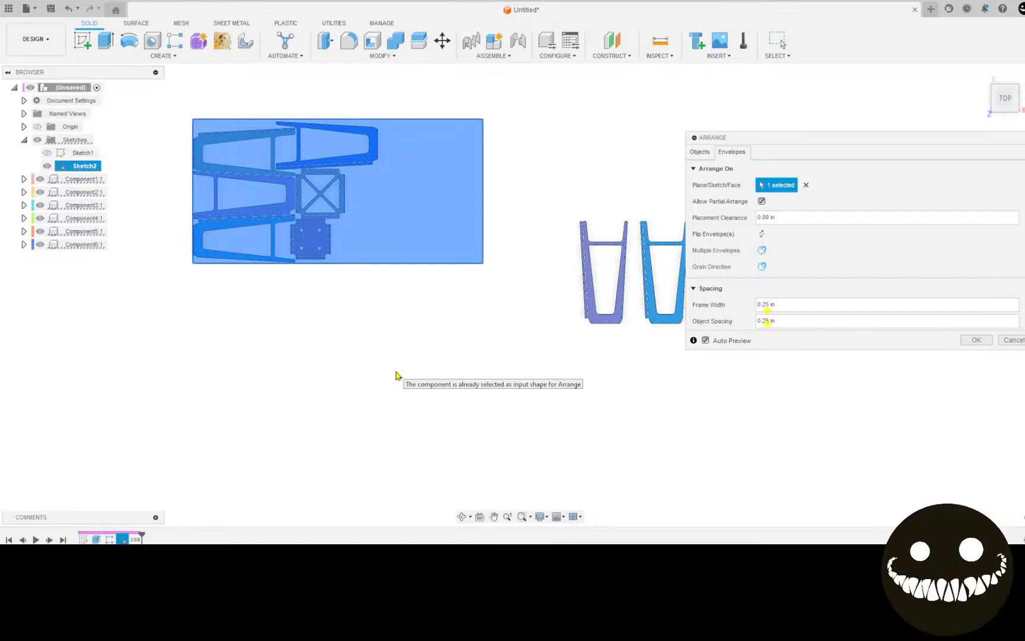
scroll(389, 379, down, 4)
middle_drag(396, 387, 199, 382)
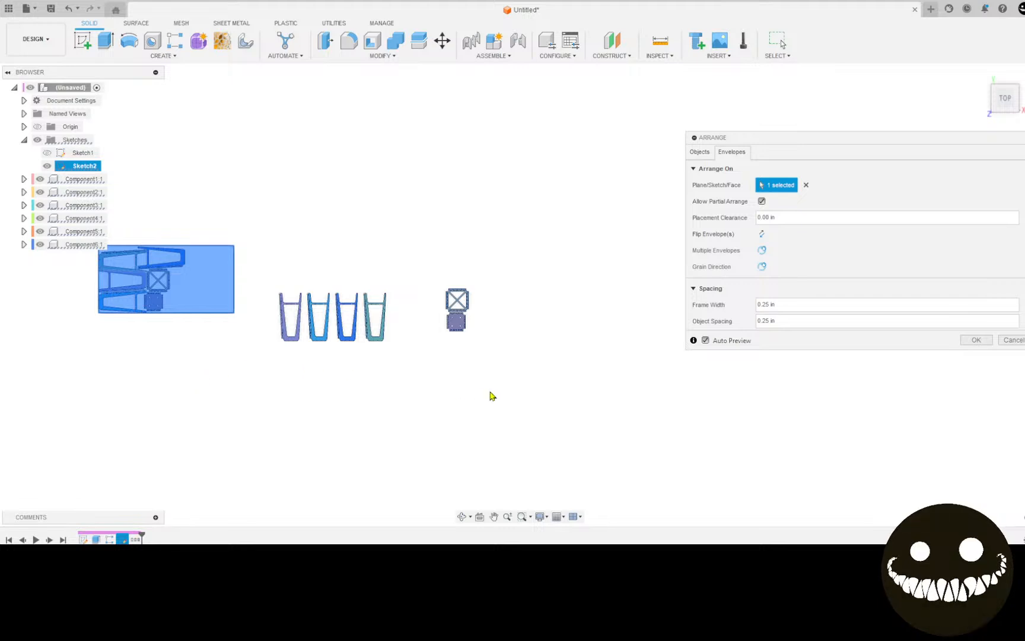
click(1013, 340)
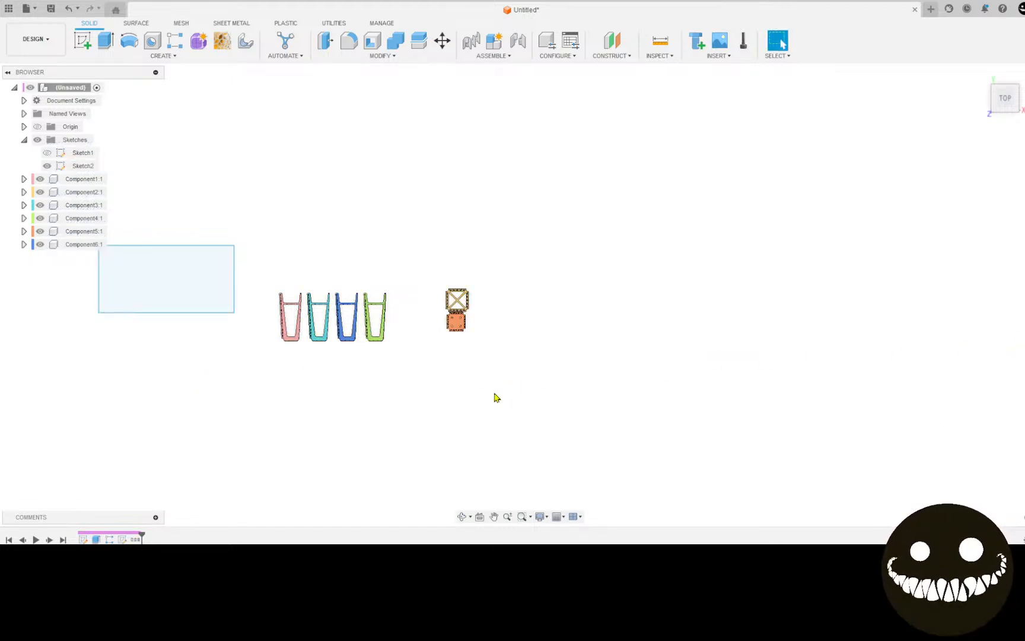
Step: Copy all six panel bodies 70 in along Y and convert the copies into internal standard components
drag(252, 249, 539, 395)
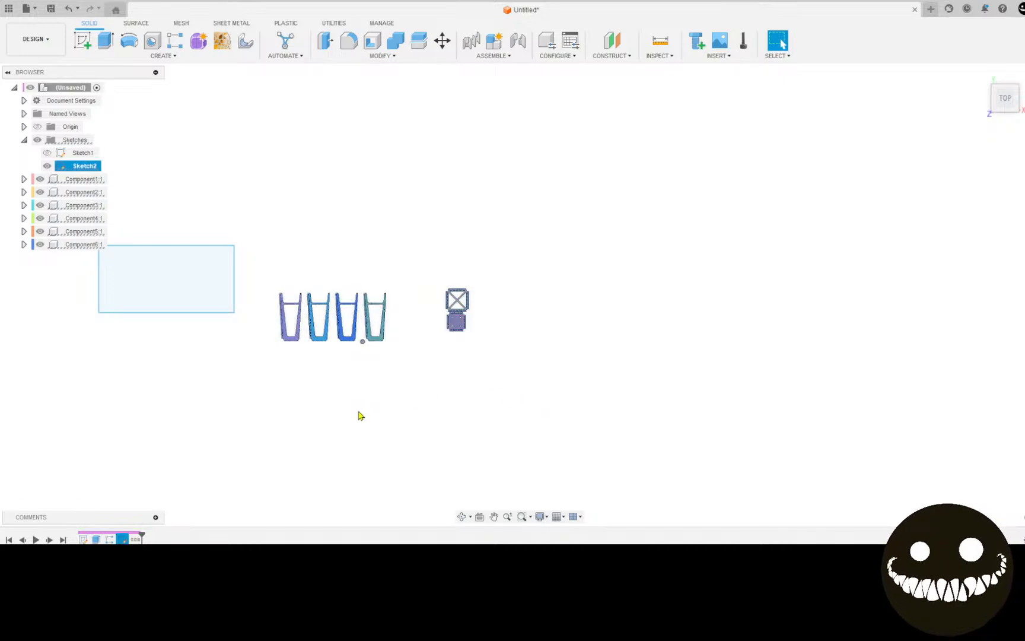
key(m)
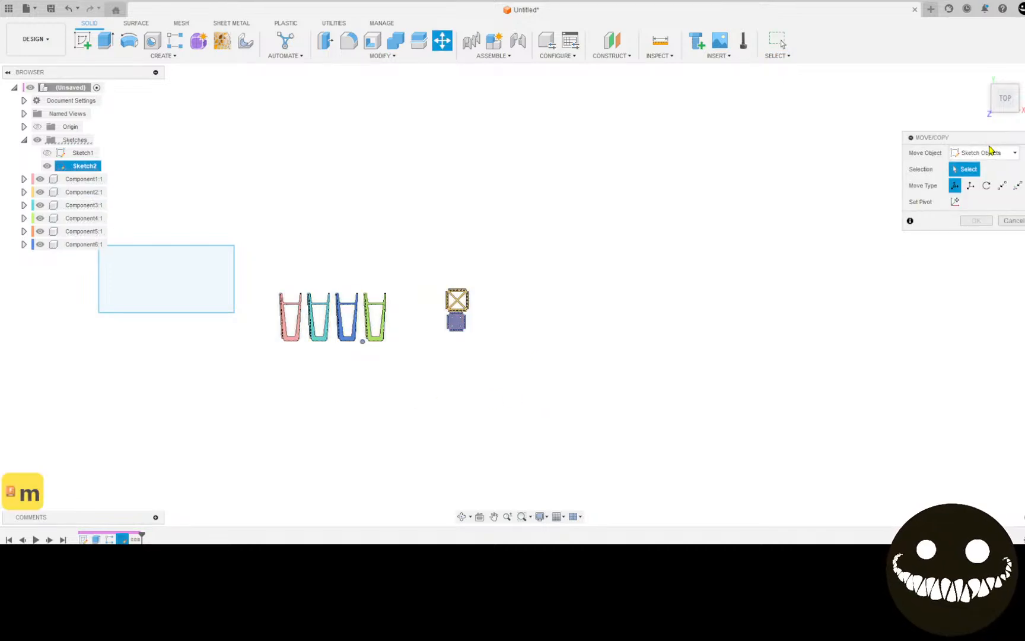
click(990, 153)
click(960, 178)
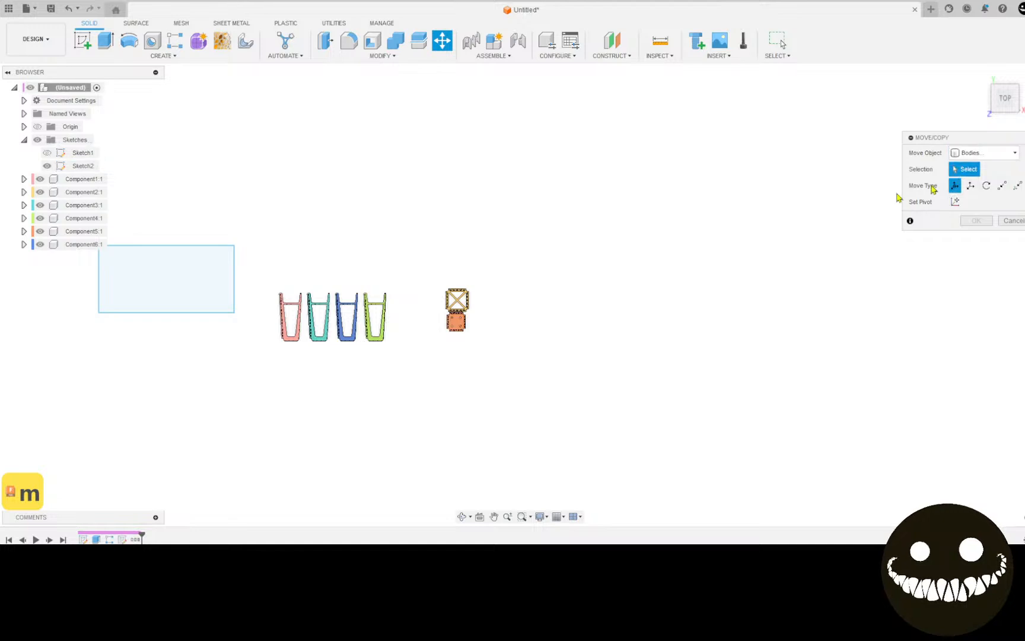
drag(258, 277, 538, 426)
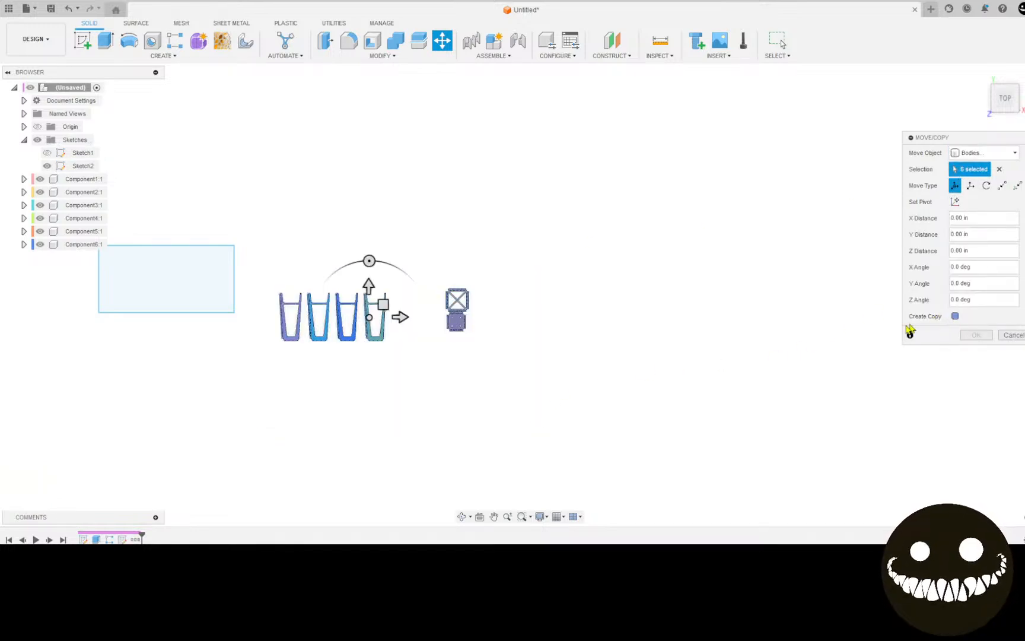
drag(374, 288, 383, 181)
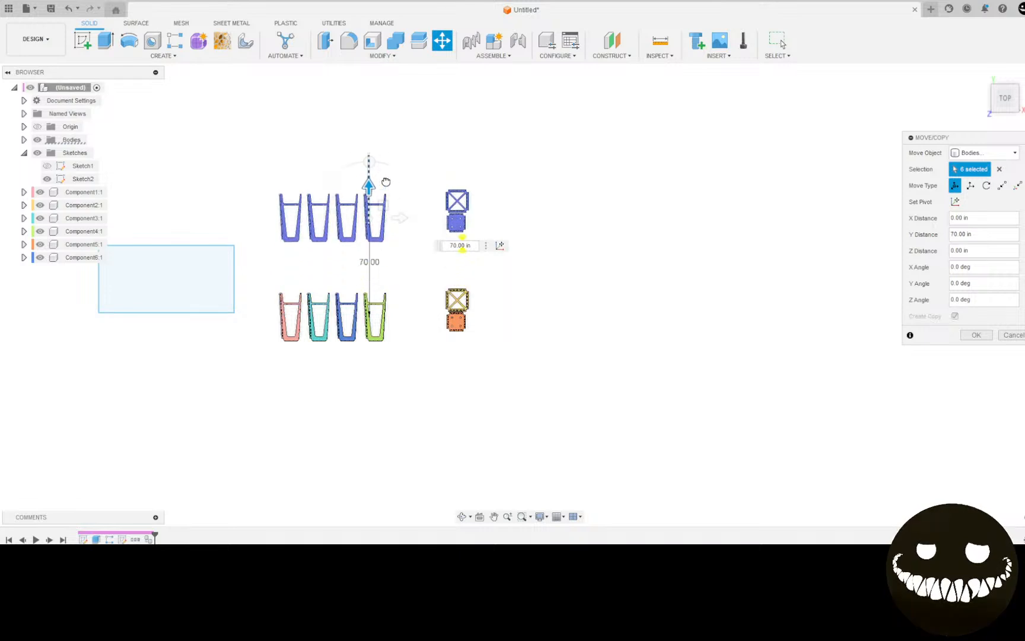
click(976, 336)
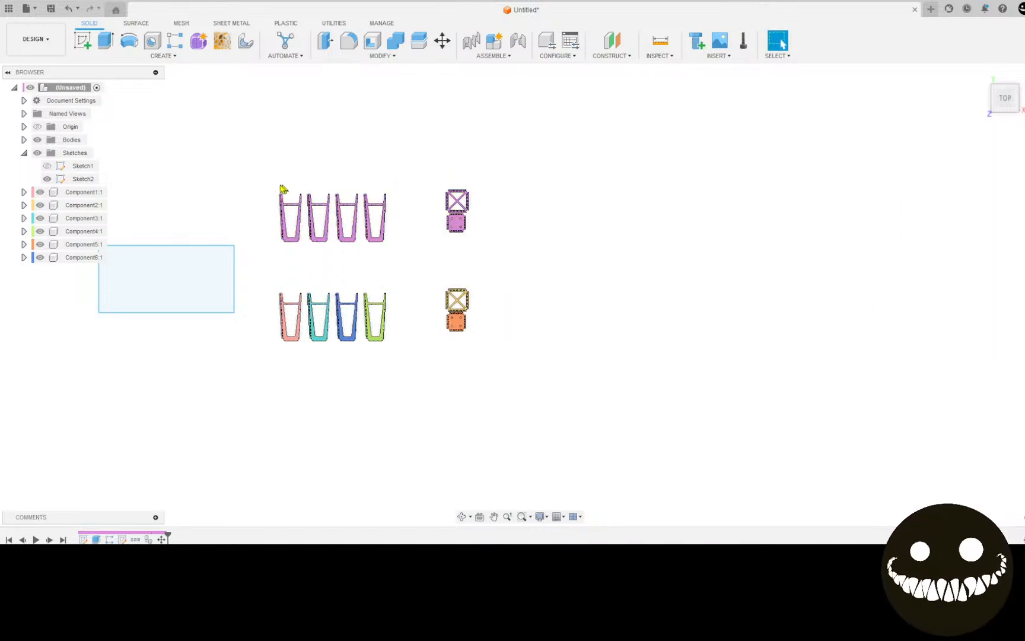
drag(254, 167, 552, 296)
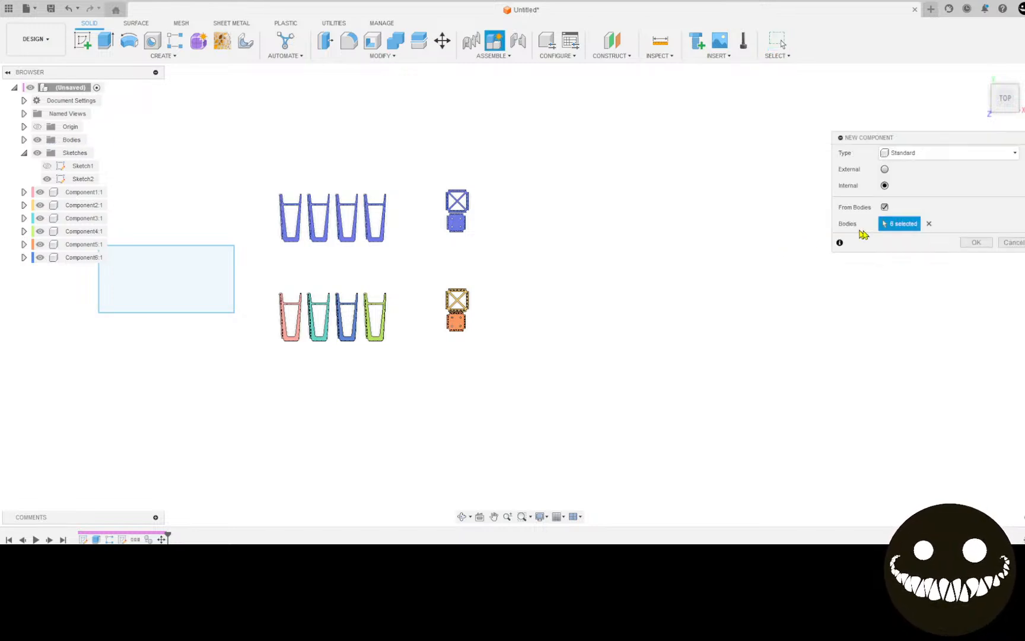
click(976, 242)
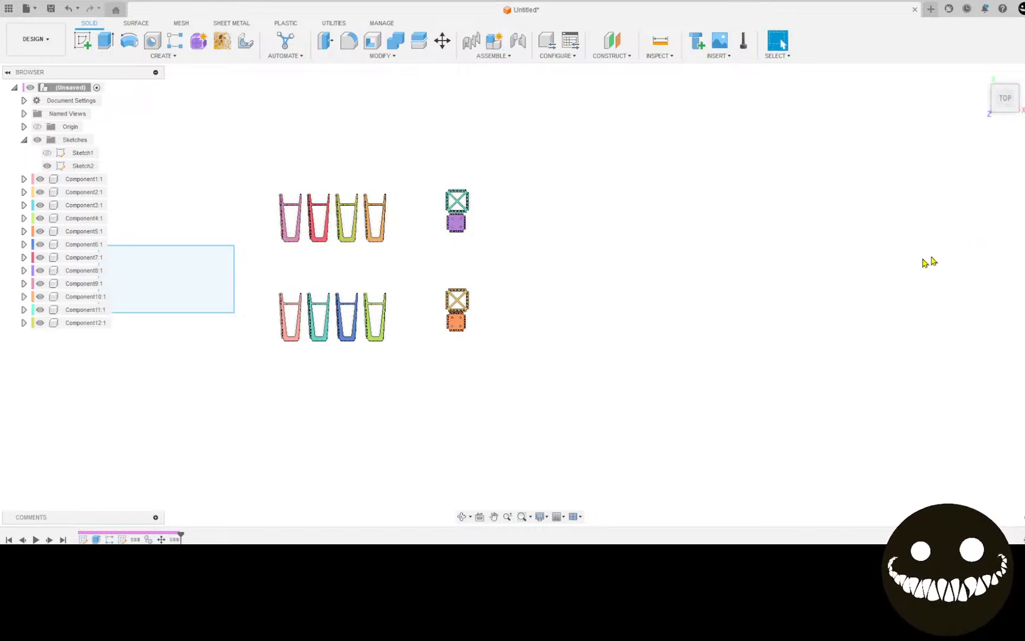
Step: Set up a 2D True Shape Arrange of all twelve panel components within the sheet rectangle's sketch profile
click(360, 57)
click(330, 246)
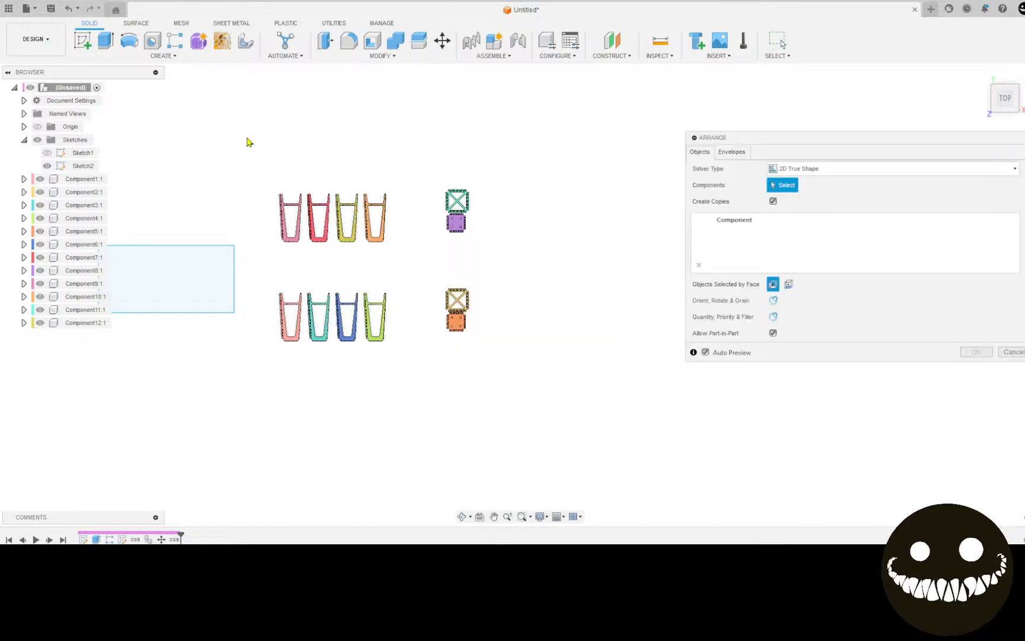
drag(247, 143, 516, 422)
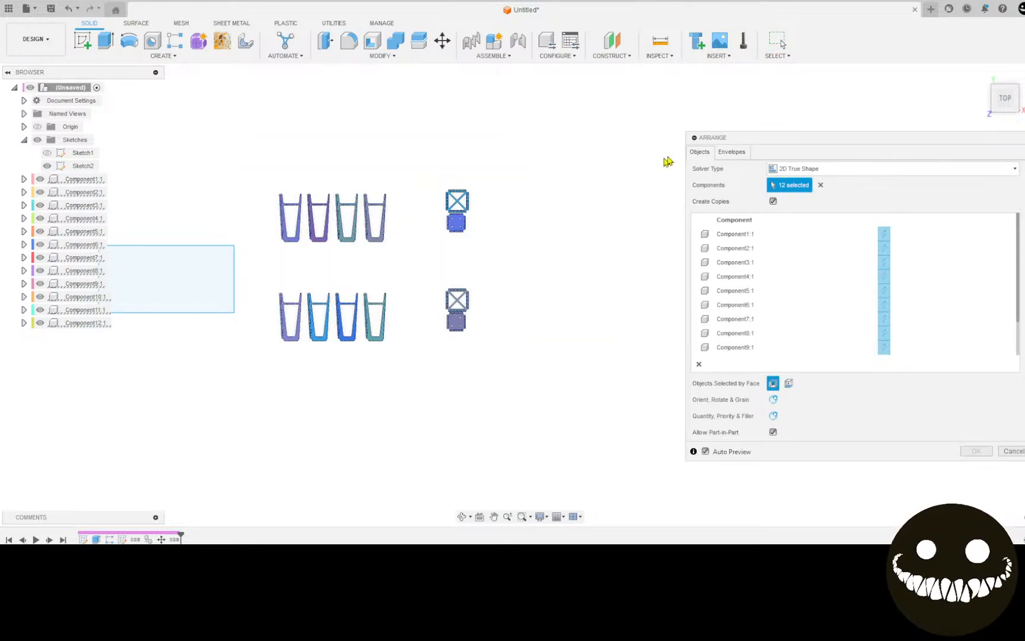
click(731, 152)
click(151, 291)
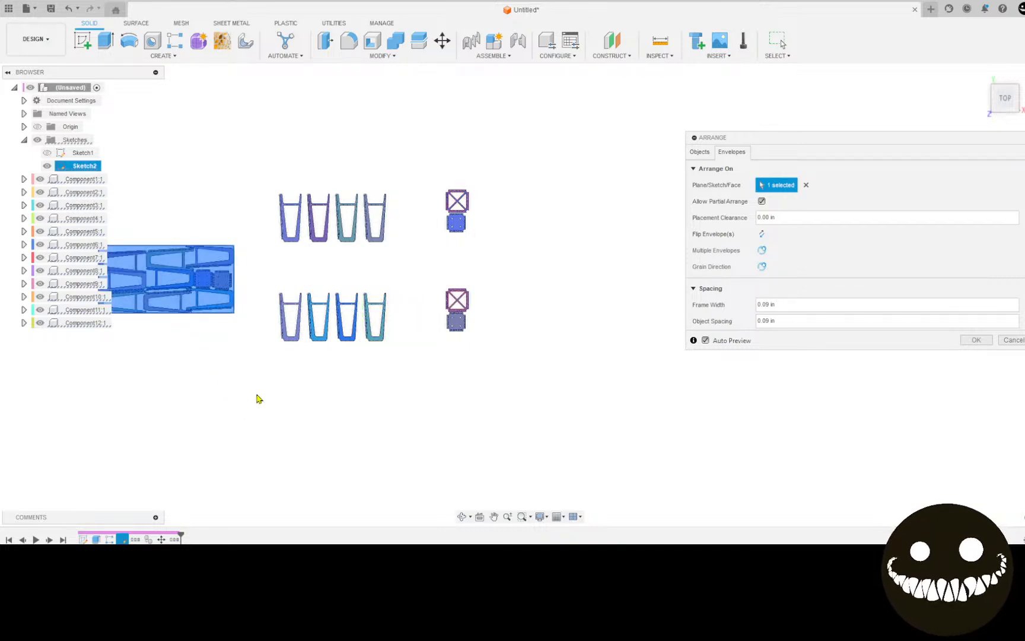
scroll(265, 405, up, 3)
middle_drag(266, 406, 265, 561)
middle_drag(255, 344, 398, 359)
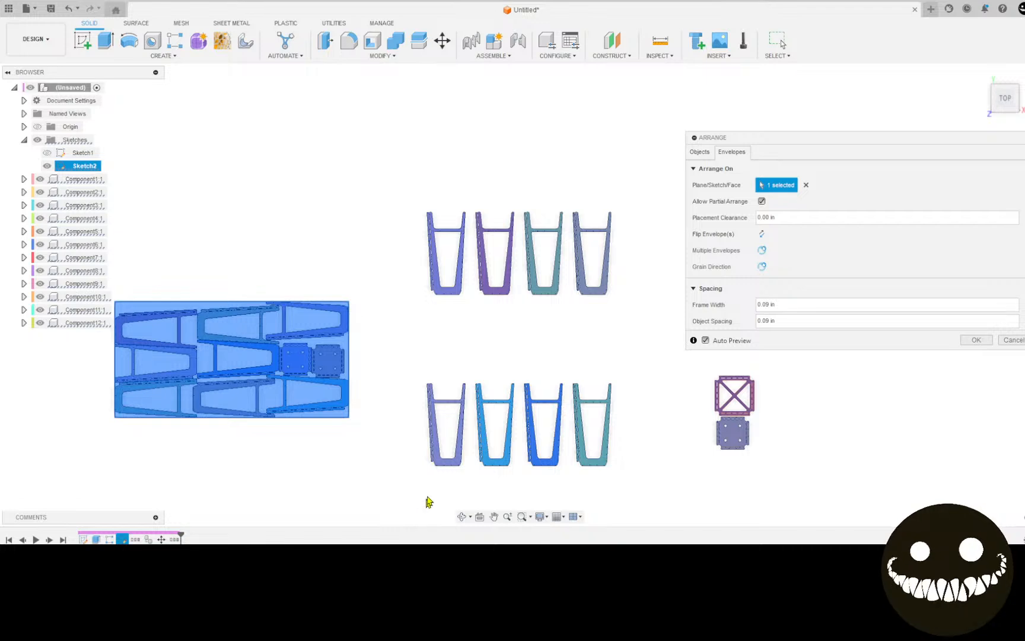
Step: Undo the twelve-component arrangement, the second set of components and the copied panel bodies
key(ctrl+z)
key(ctrl+z)
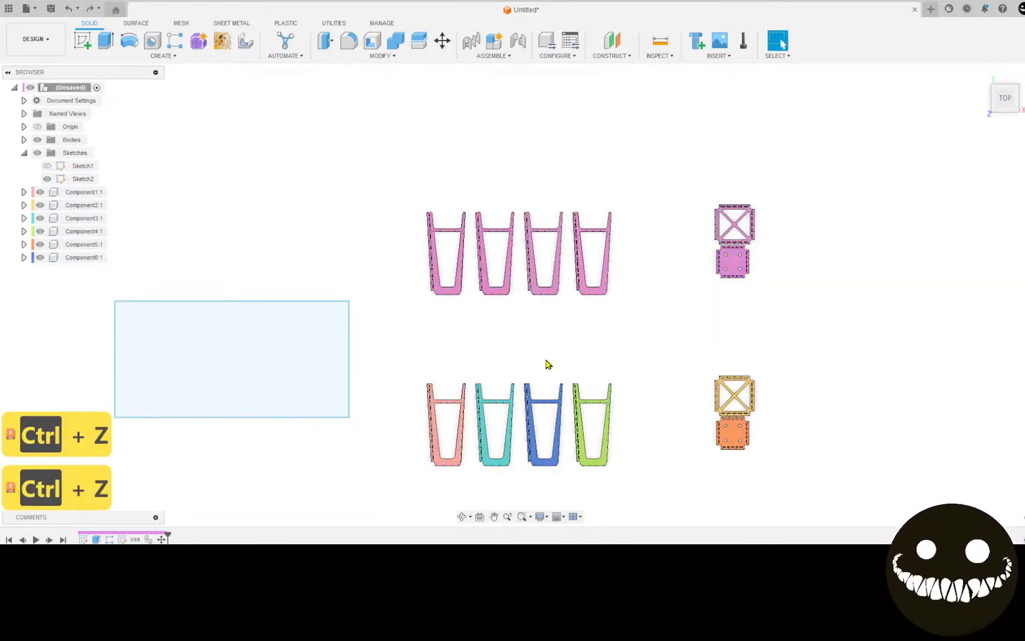
key(ctrl+z)
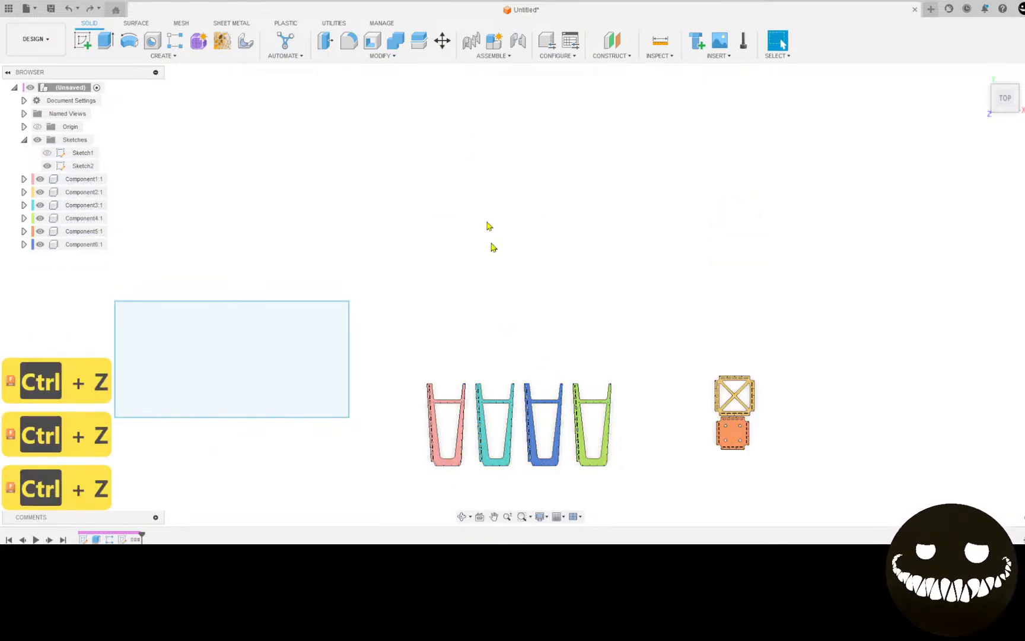
Step: Set up a 2D True Shape Arrange of the six panel components with the sheet rectangle's profile as the envelope
click(393, 58)
click(365, 254)
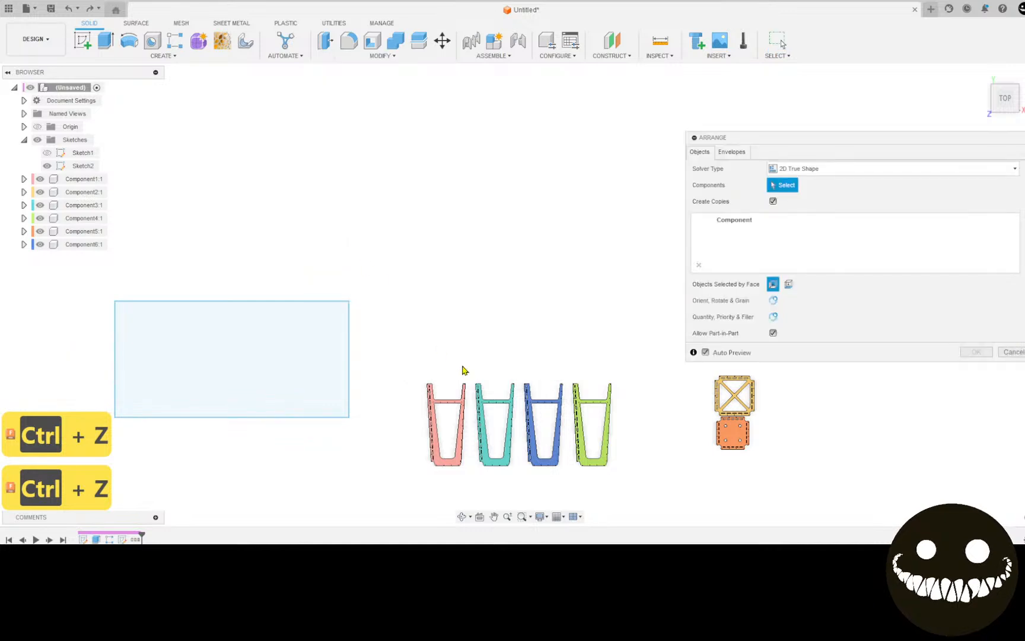
drag(423, 334, 817, 527)
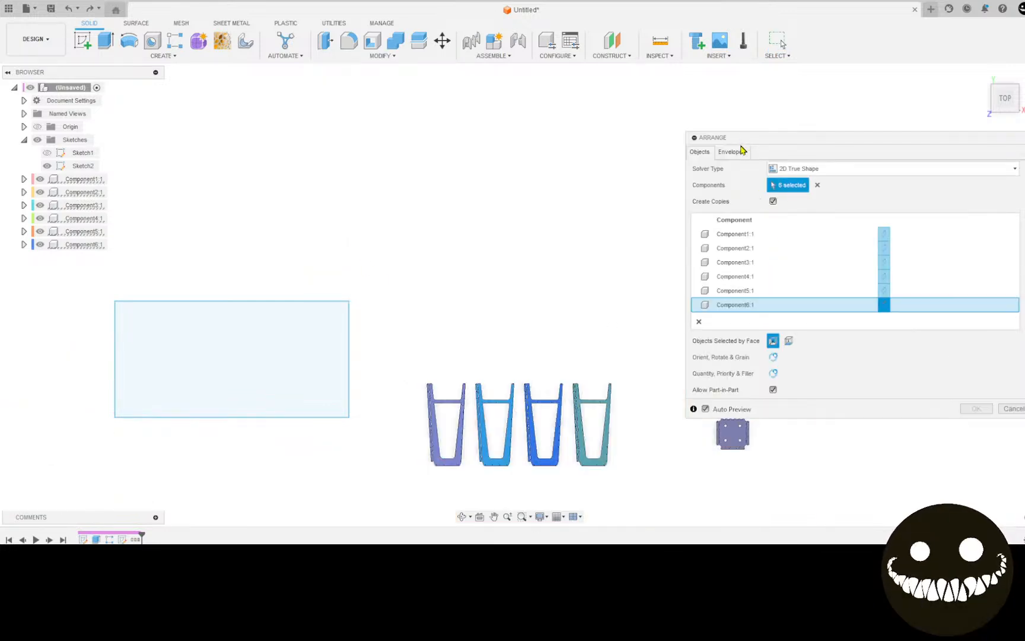
click(733, 151)
click(221, 359)
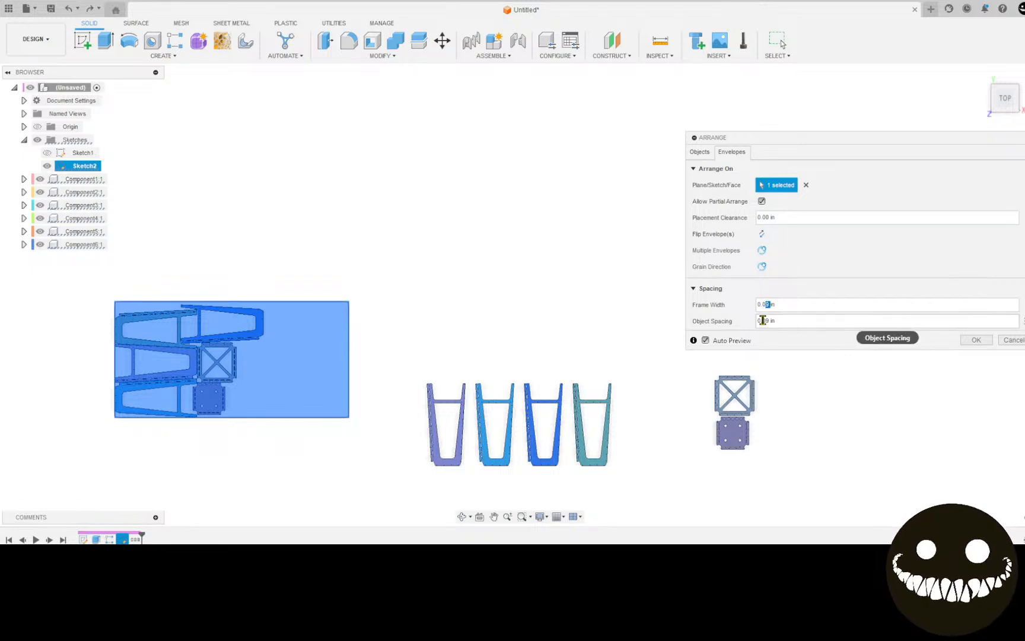
Step: Set the arrangement's frame width and object spacing to 0.25 in and create the arrangement
key(BackSpace)
key(BackSpace)
text(25)
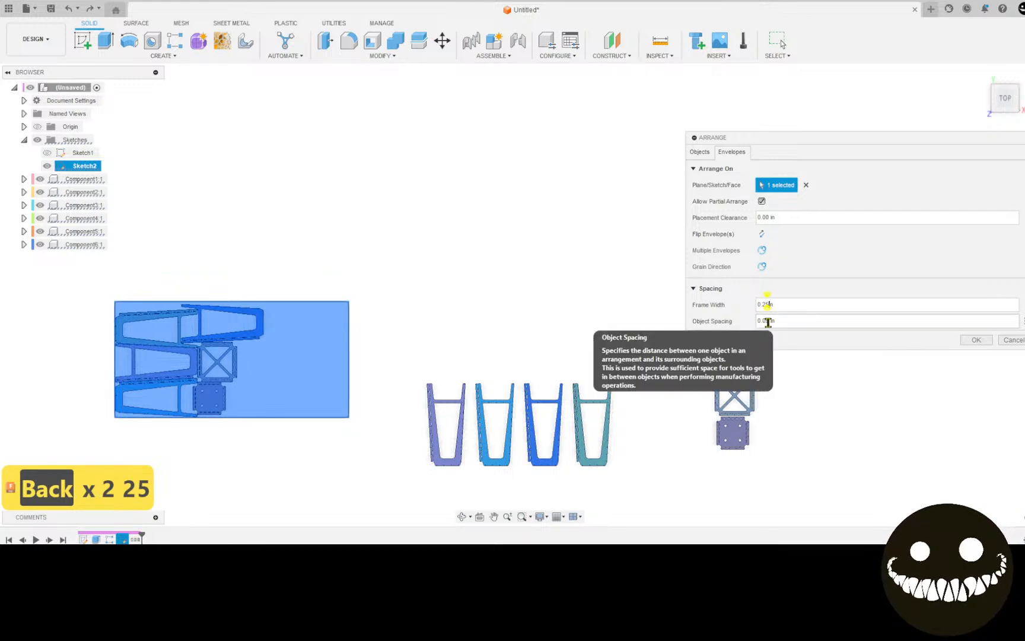
double_click(763, 321)
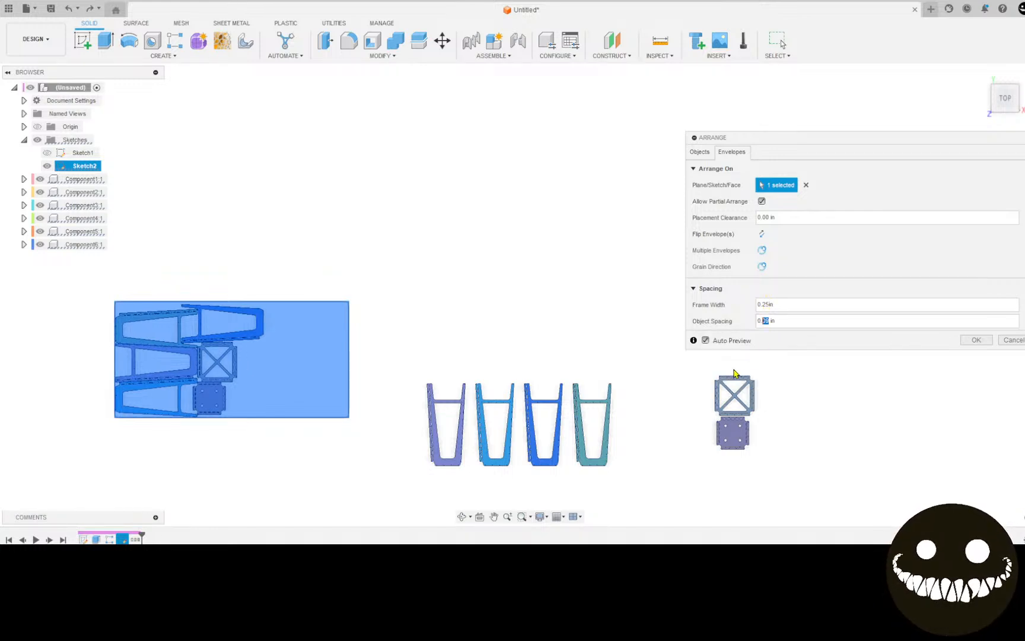
text(25)
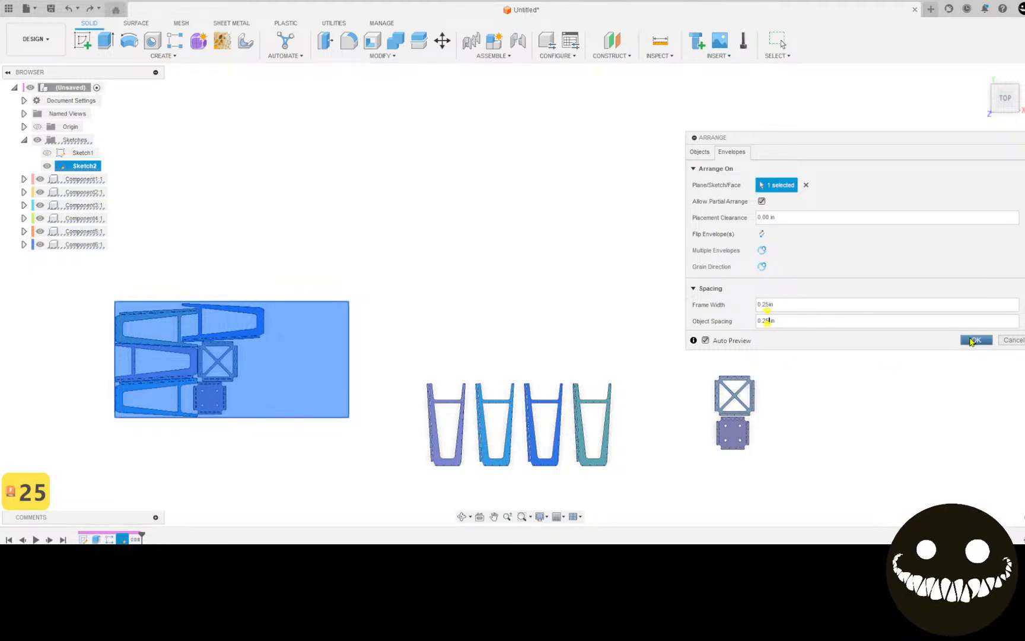
click(971, 341)
Step: Examine the gaps between the arranged panels and their layout on the sheet
scroll(82, 329, up, 5)
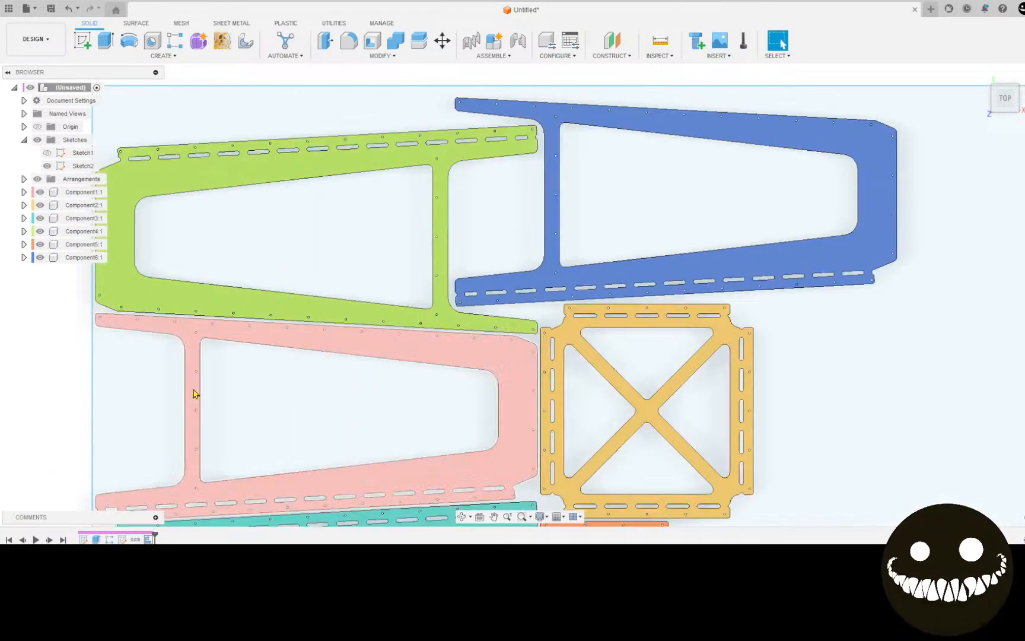
scroll(196, 394, up, 5)
middle_drag(198, 389, 3, 561)
middle_drag(264, 393, 61, 482)
mouse_move(426, 424)
middle_down()
mouse_move(117, 452)
mouse_move(185, 357)
mouse_move(250, 316)
mouse_move(425, 277)
mouse_move(471, 219)
mouse_move(478, 188)
middle_up()
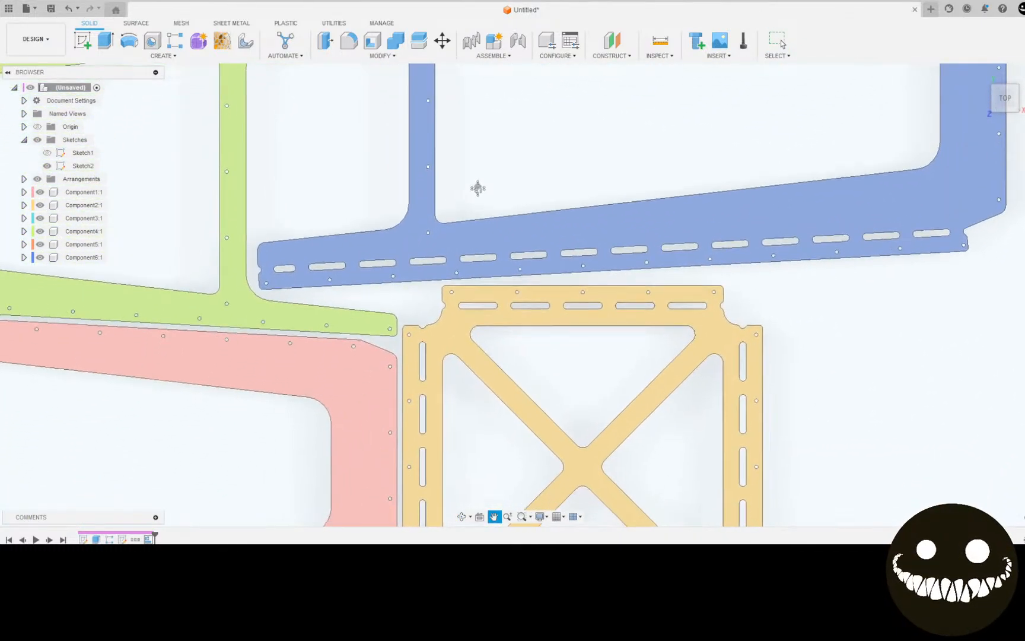
scroll(478, 188, down, 10)
key(Escape)
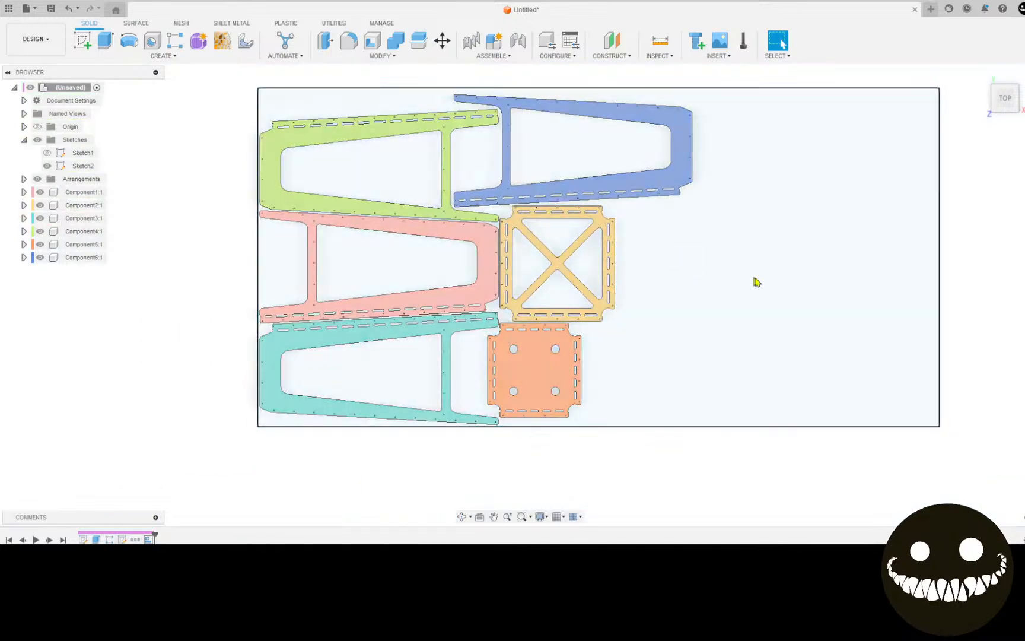
middle_drag(756, 282, 649, 299)
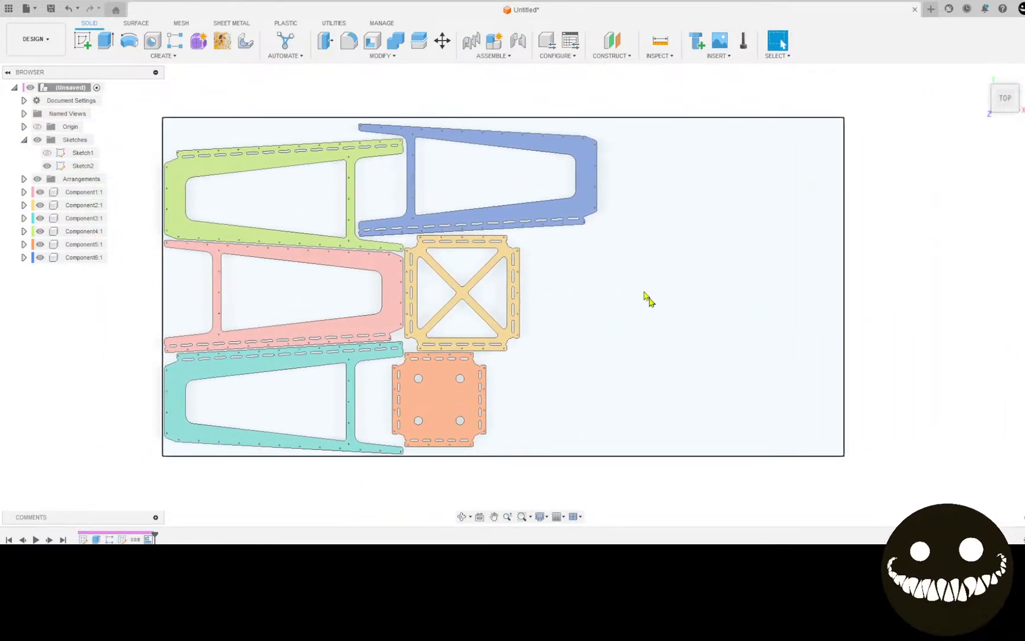
Step: Create a new sketch for the outlines of the panels arranged on the sheet
click(83, 42)
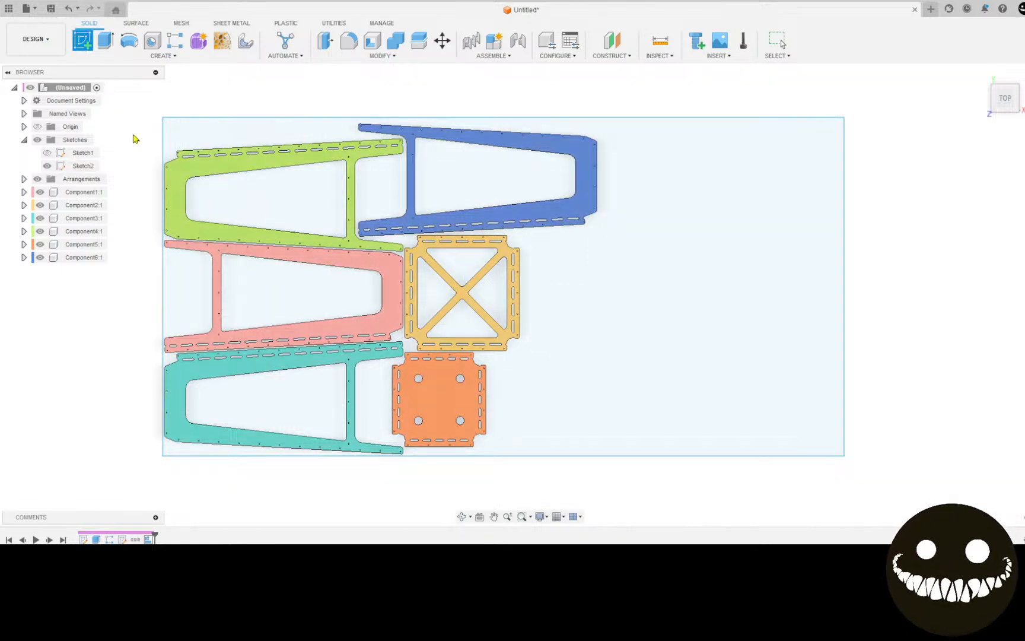
click(135, 139)
scroll(238, 344, down, 5)
mouse_move(219, 376)
middle_down()
mouse_move(609, 376)
mouse_move(650, 402)
middle_up()
scroll(651, 401, up, 1)
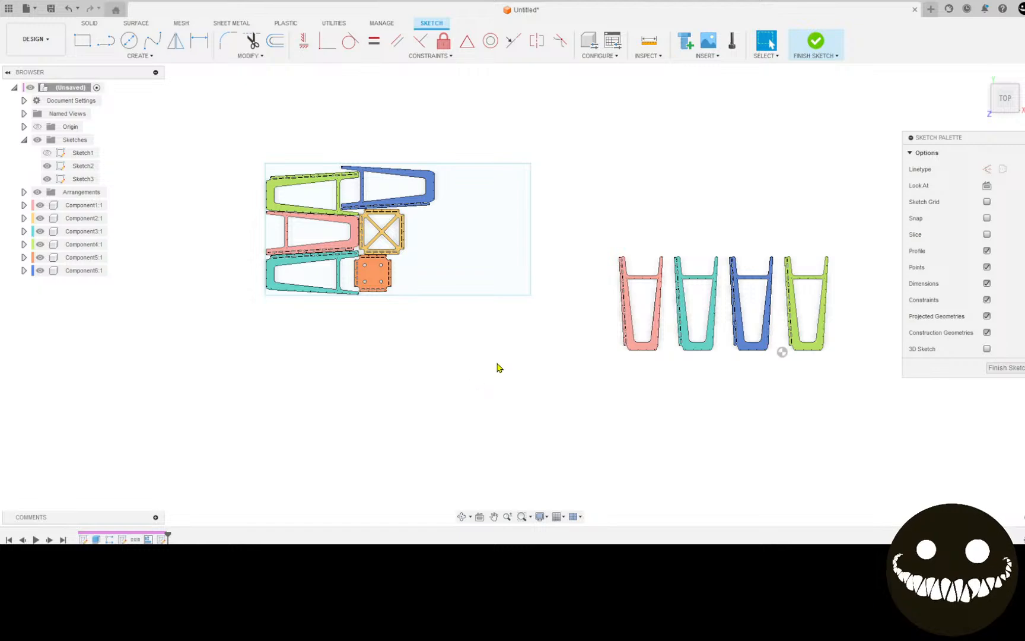
Step: Project the faces of all four arranged side panels and both square panels into the sketch, and finish the sketch
key(p)
scroll(333, 267, up, 8)
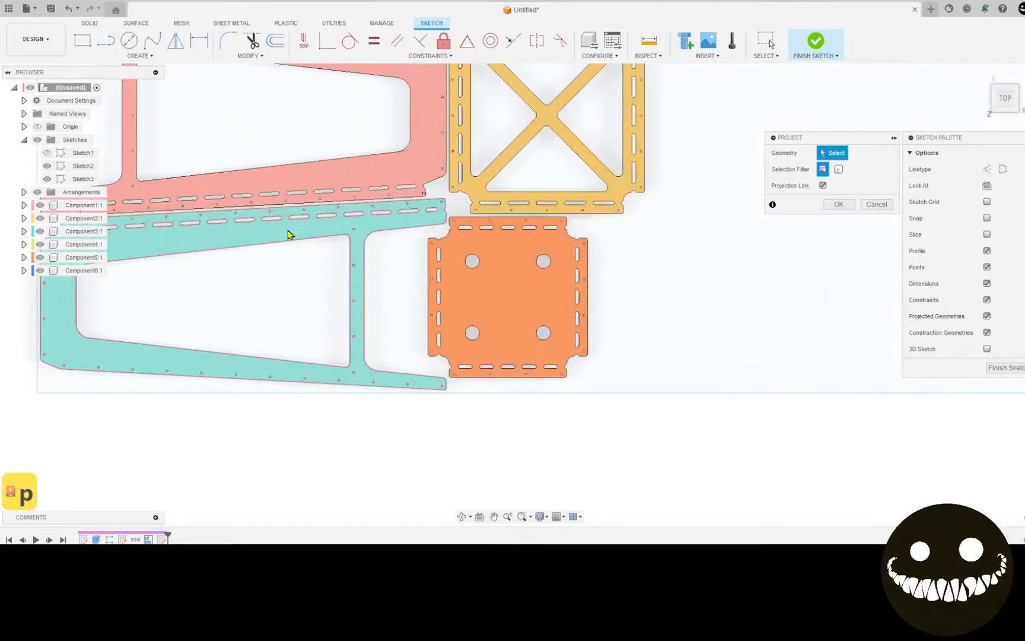
click(259, 236)
click(323, 173)
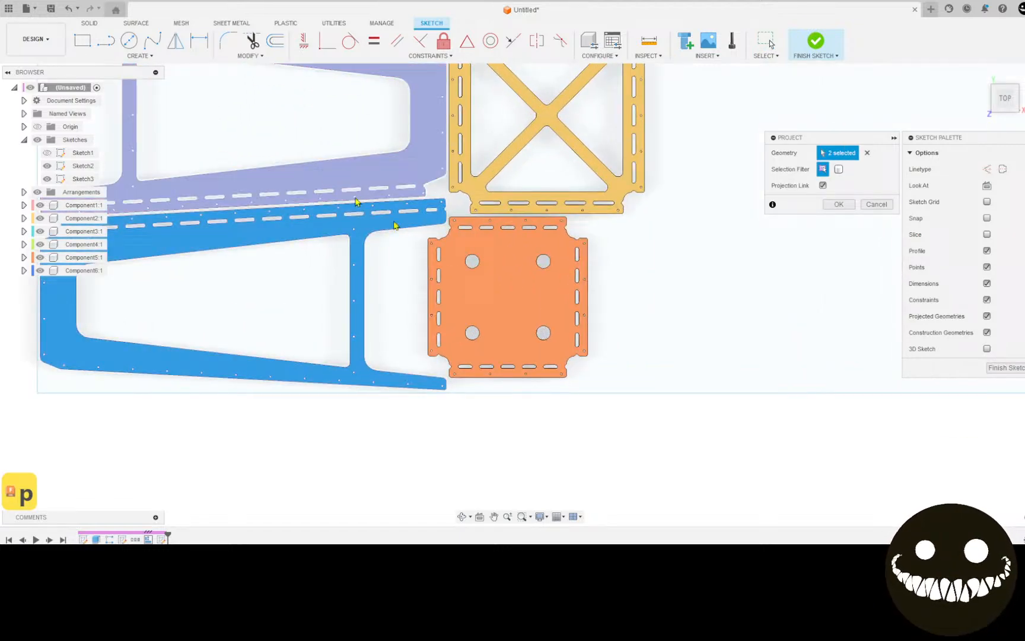
click(467, 291)
click(476, 194)
scroll(450, 288, down, 3)
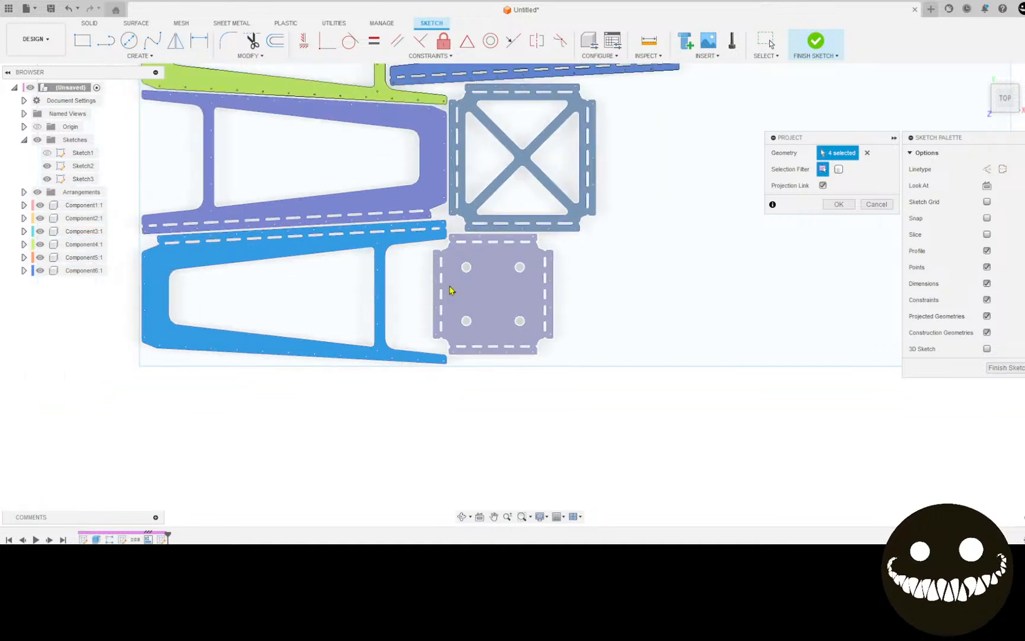
middle_drag(454, 290, 449, 527)
scroll(618, 279, up, 2)
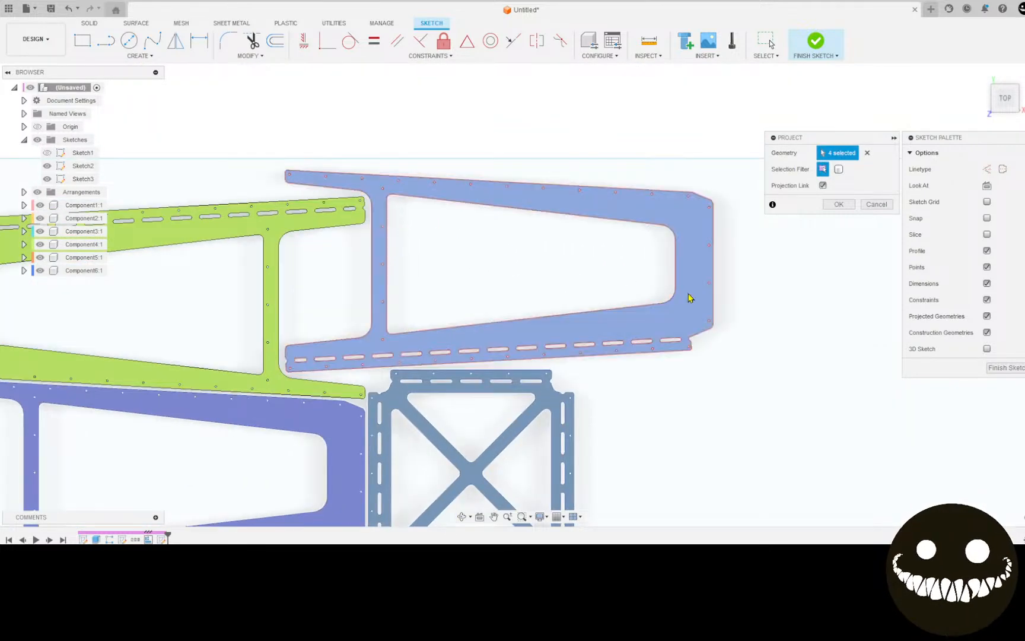
click(688, 296)
click(196, 237)
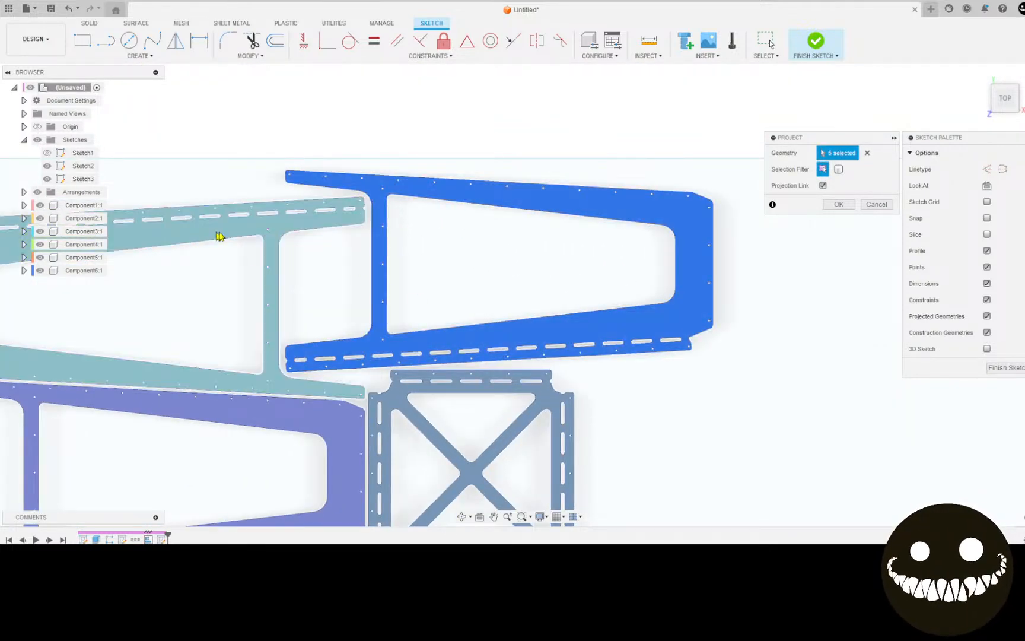
click(835, 205)
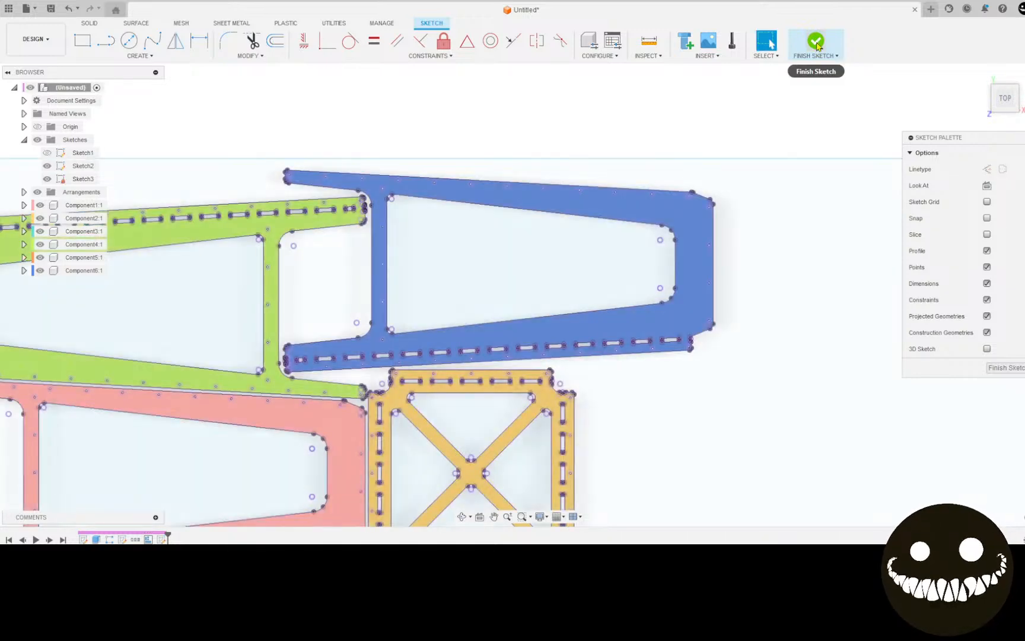
click(815, 42)
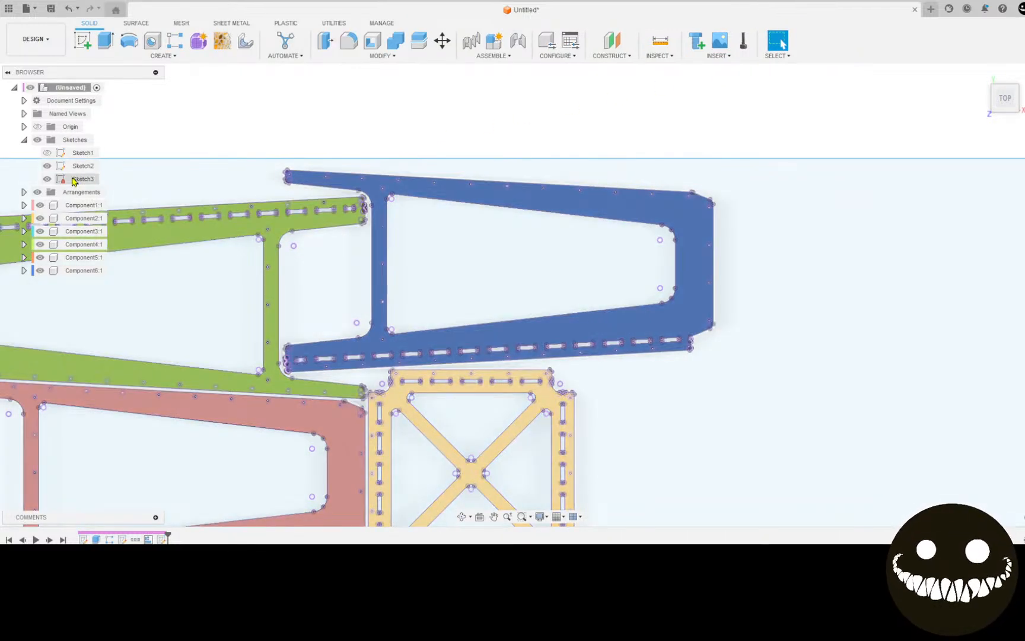
Step: Export the sketch with the projected panel outlines as a DXF file named "34 in stool" to the computer's Downloads folder
right_click(74, 180)
click(120, 263)
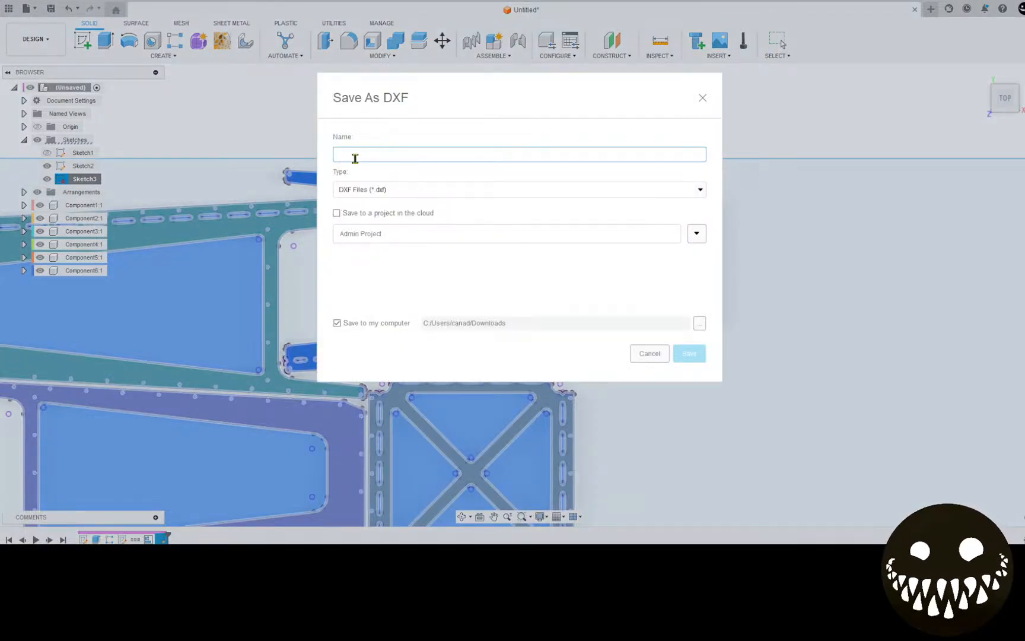
text(34")
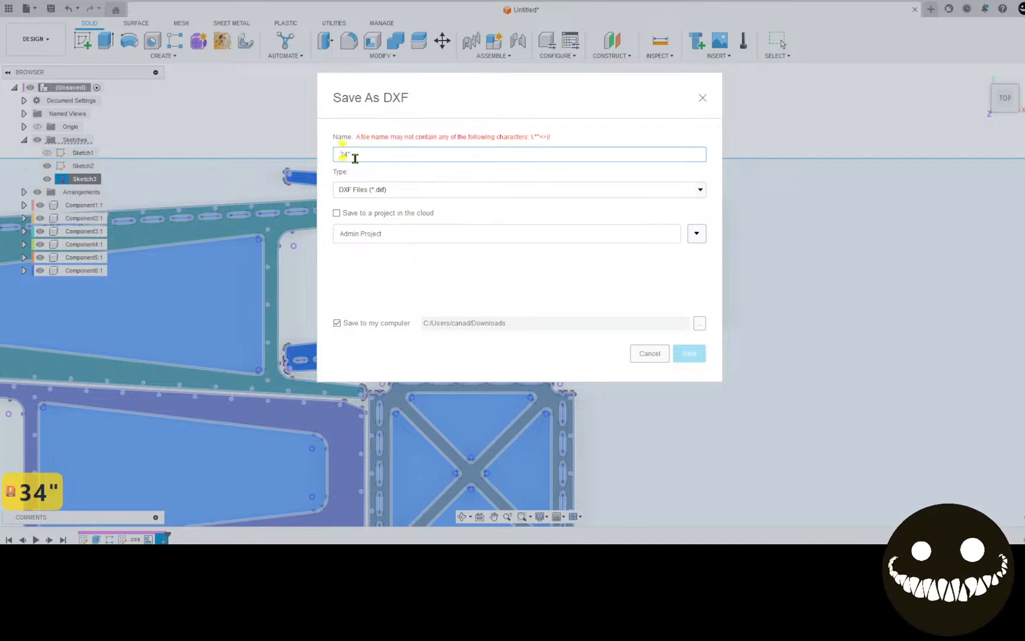
key(BackSpace)
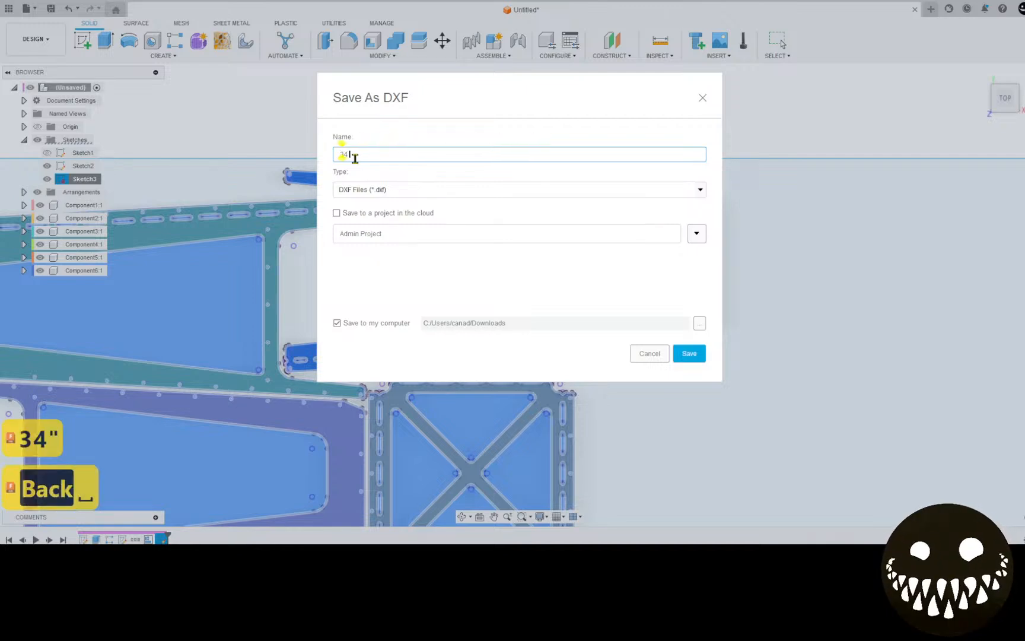
text(s)
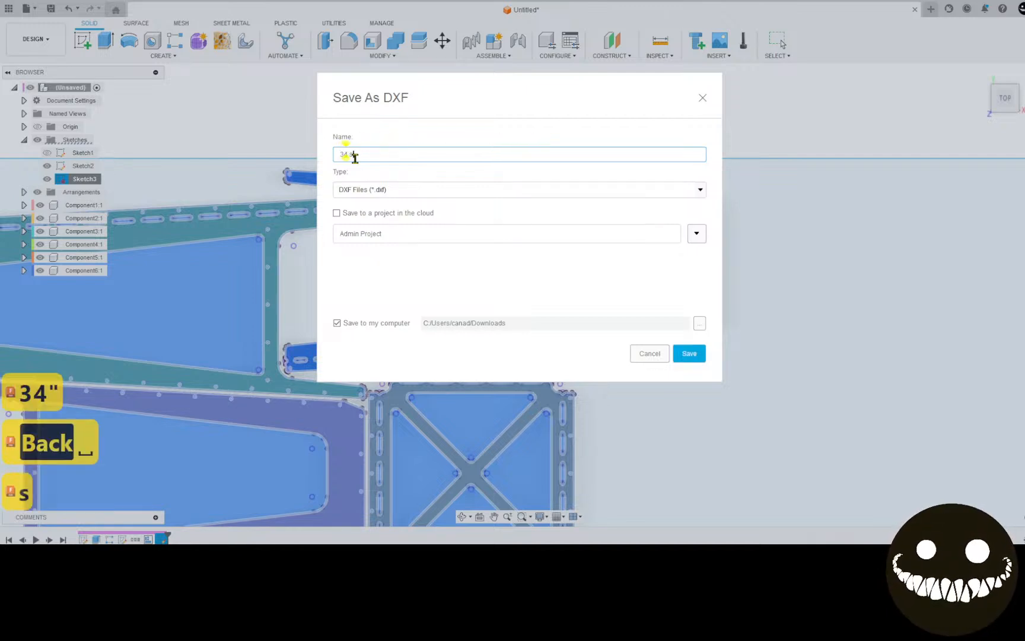
key(BackSpace)
text(in )
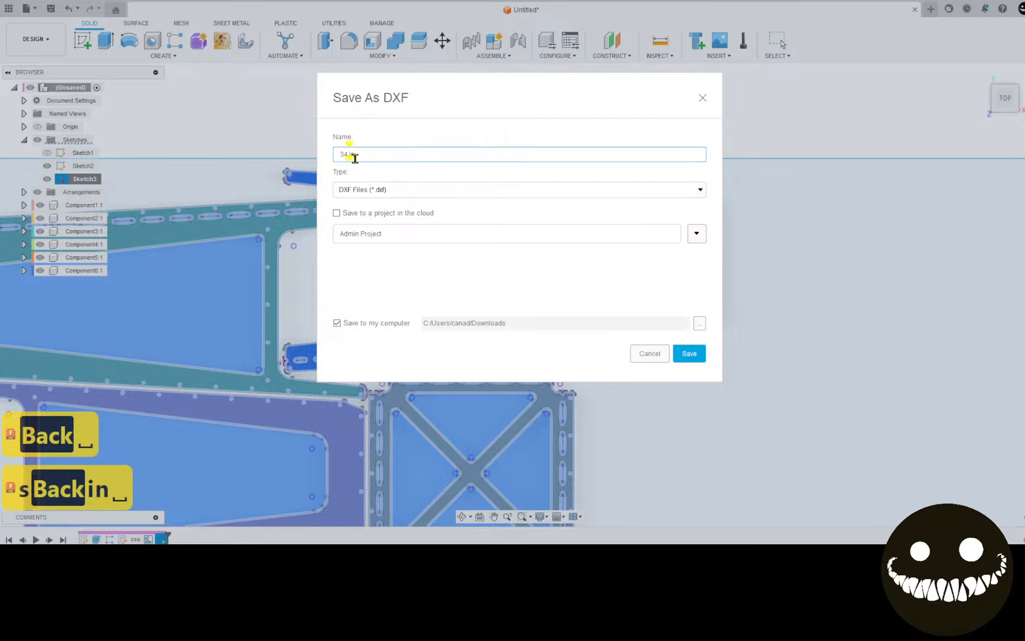
text(bar s)
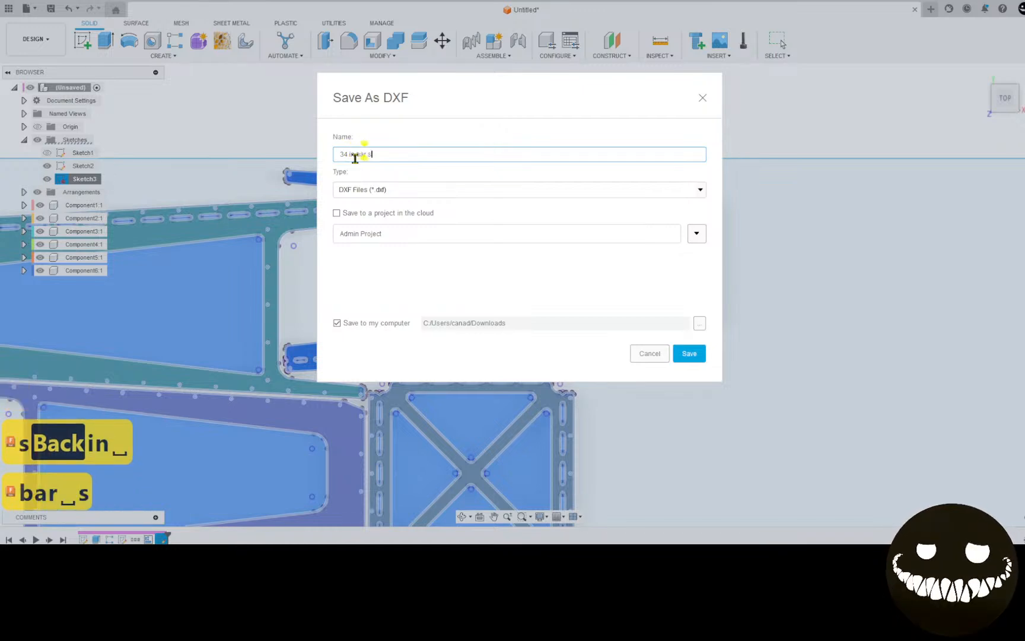
key(BackSpace)
key(BackSpace)
key(BackSpace)
key(BackSpace)
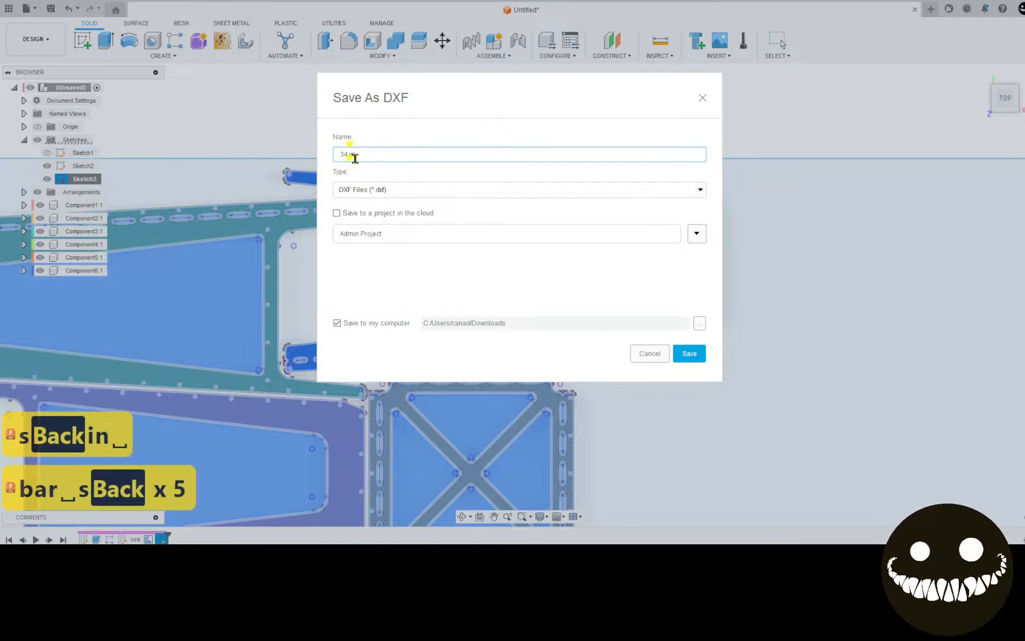
text(stoo)
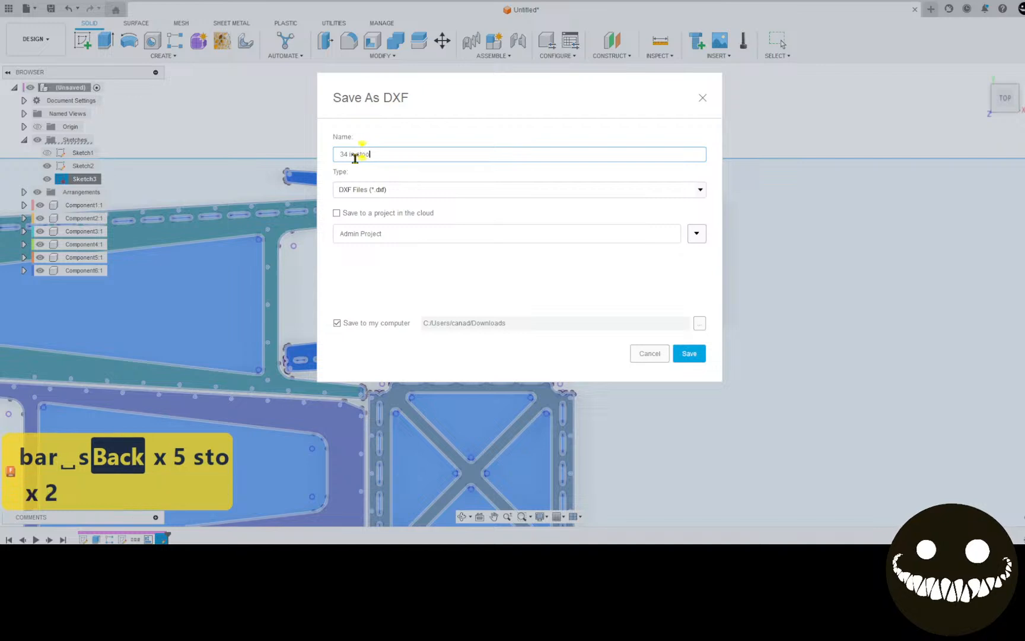
text(l)
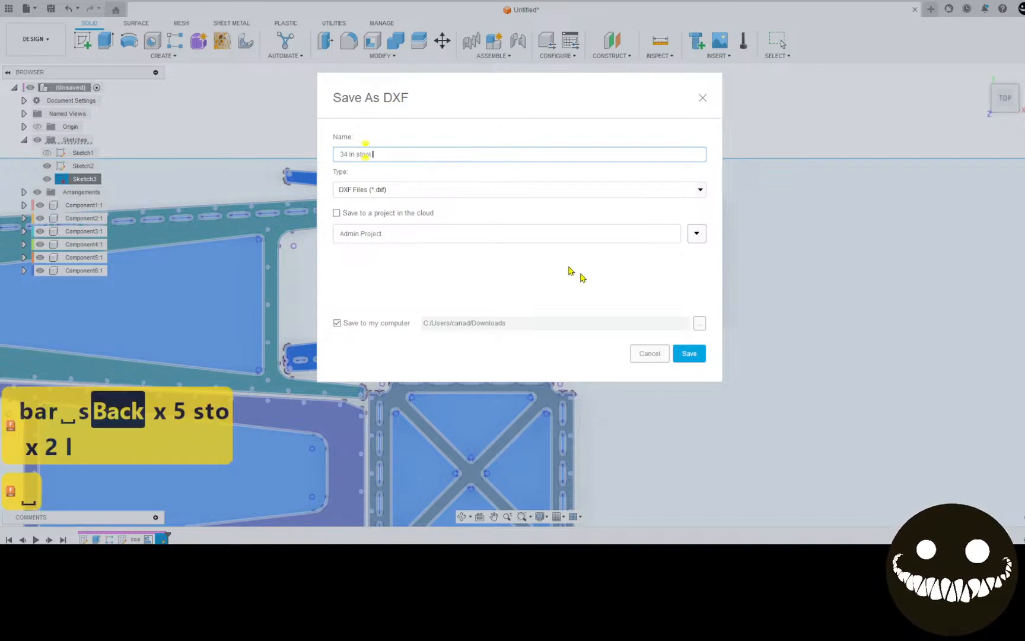
click(698, 353)
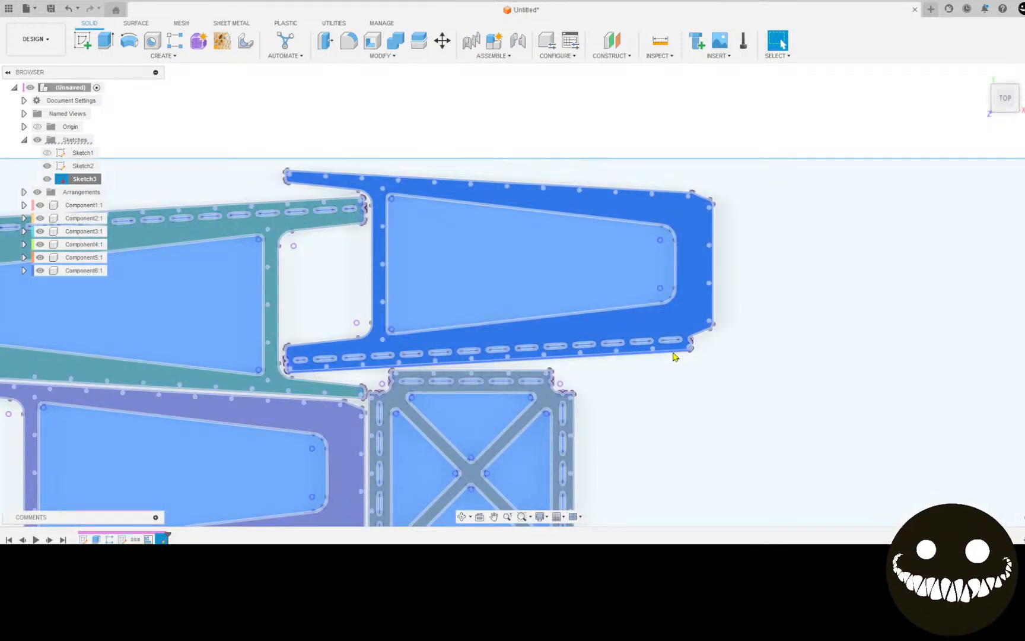
Step: Deselect the exported sketch and examine the layout of all six panels on the sheet
scroll(658, 357, down, 3)
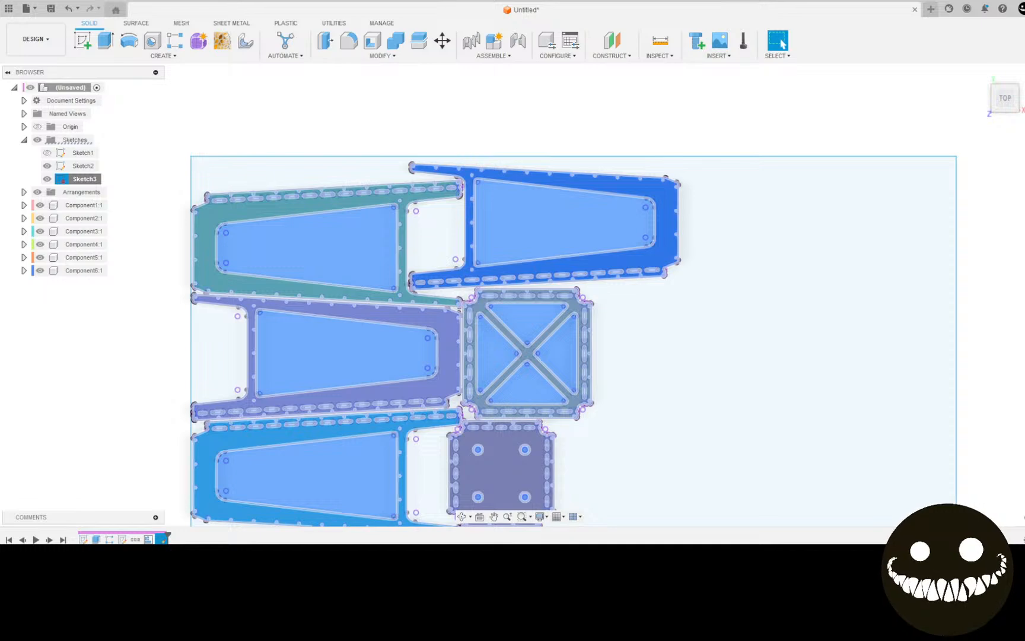
scroll(618, 366, up, 2)
scroll(618, 366, down, 4)
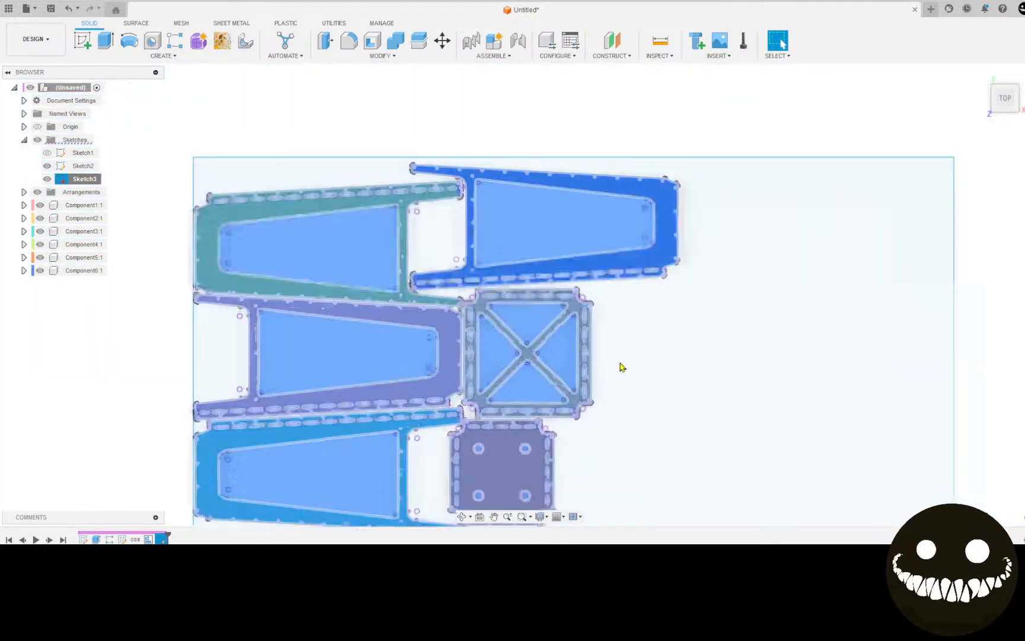
scroll(685, 405, down, 1)
middle_drag(685, 405, 680, 319)
scroll(680, 321, up, 1)
middle_drag(552, 318, 614, 320)
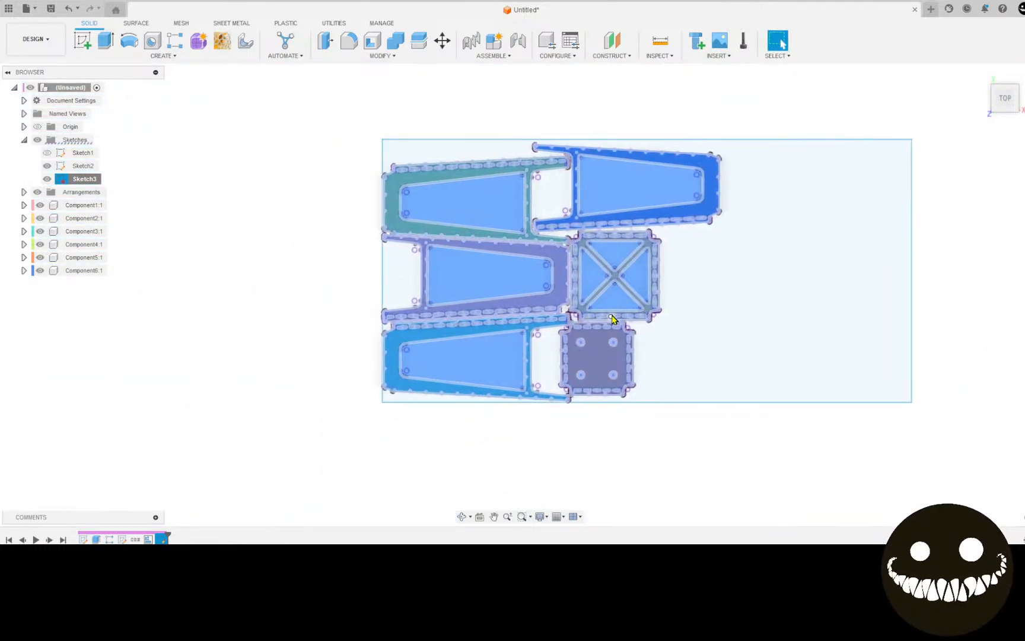
click(302, 231)
scroll(614, 347, up, 2)
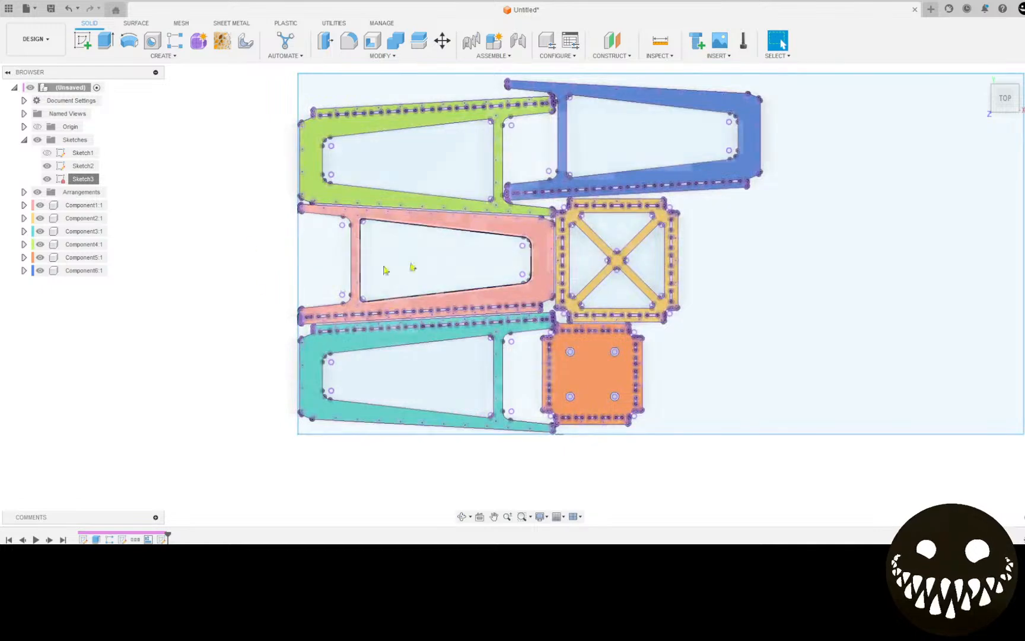
middle_drag(425, 281, 440, 316)
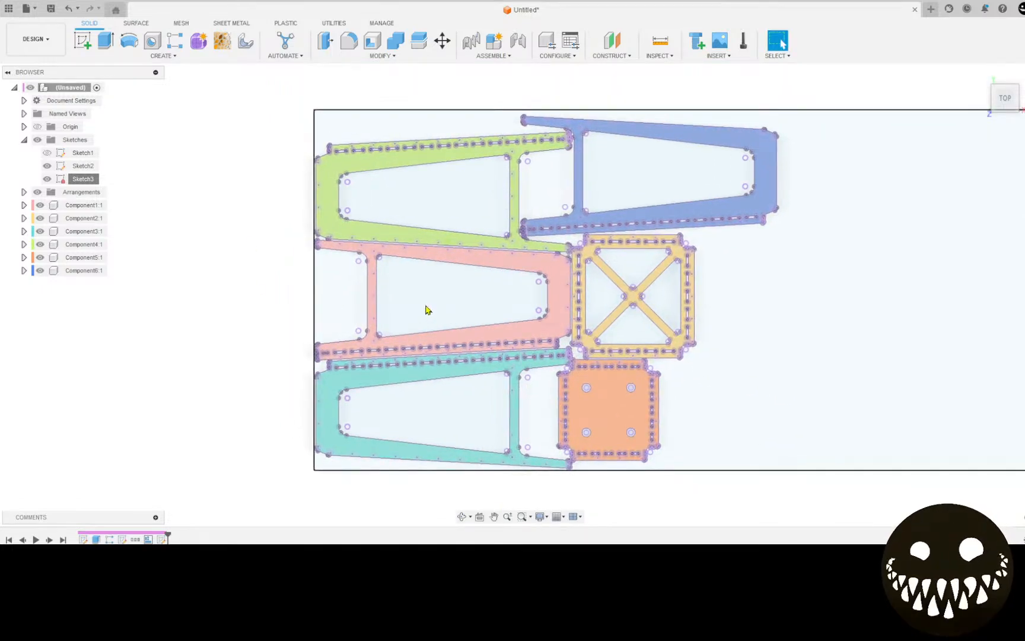
scroll(802, 177, up, 1)
middle_drag(742, 196, 713, 195)
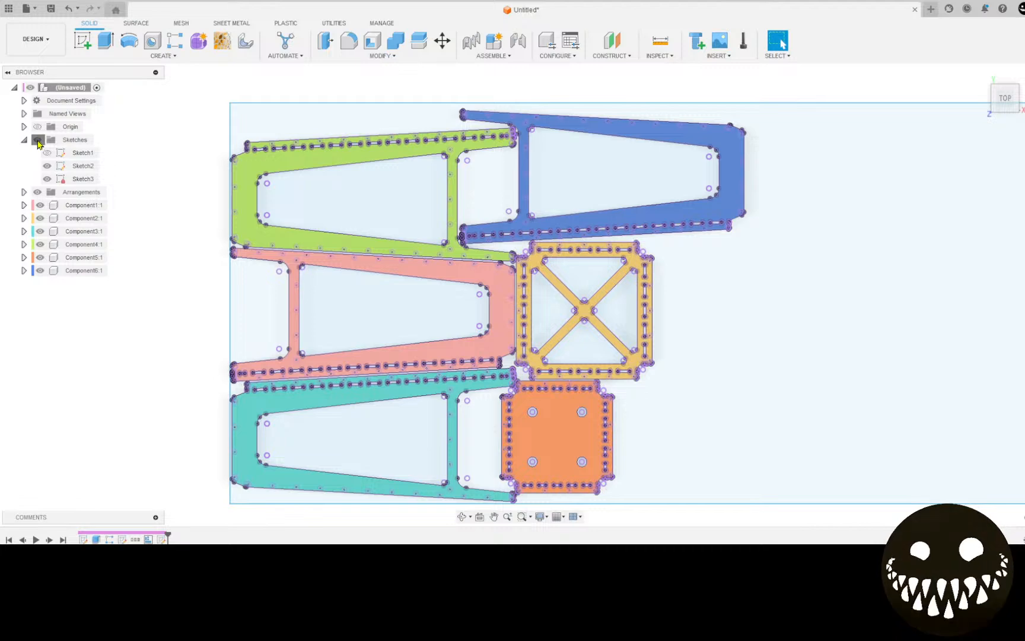
Step: Hide Sketch2 and Sketch3 and show Sketch1 together with the unarranged panels
click(36, 139)
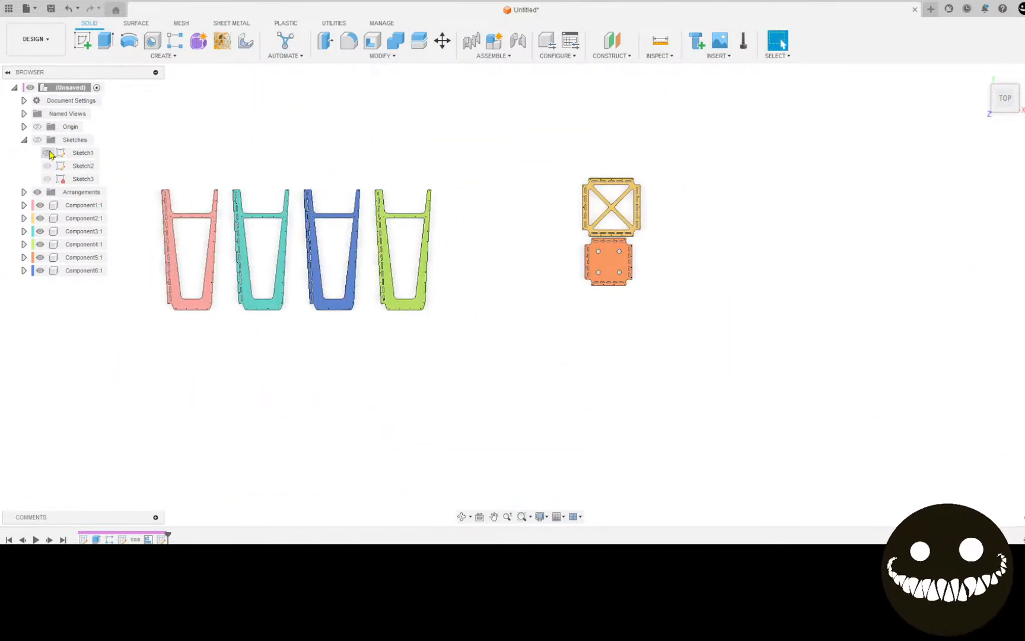
click(46, 166)
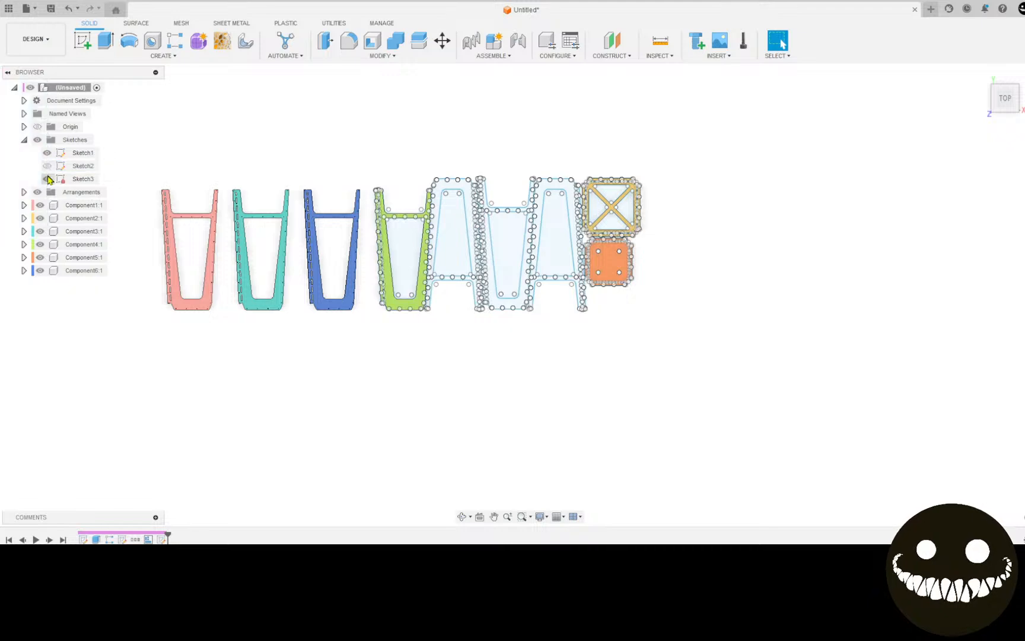
scroll(452, 310, up, 3)
scroll(389, 323, up, 3)
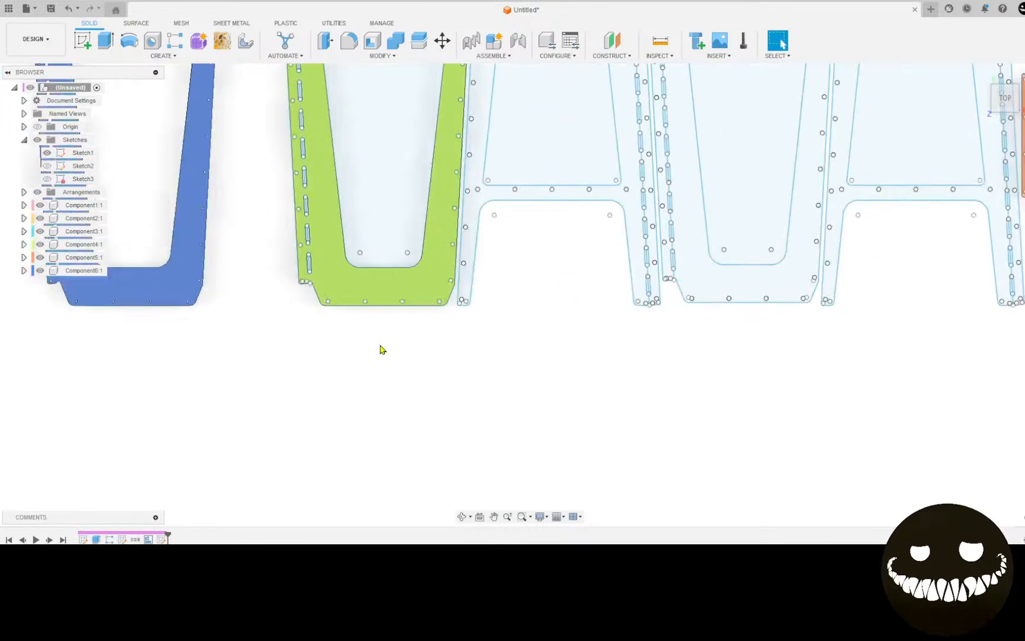
middle_drag(318, 380, 326, 522)
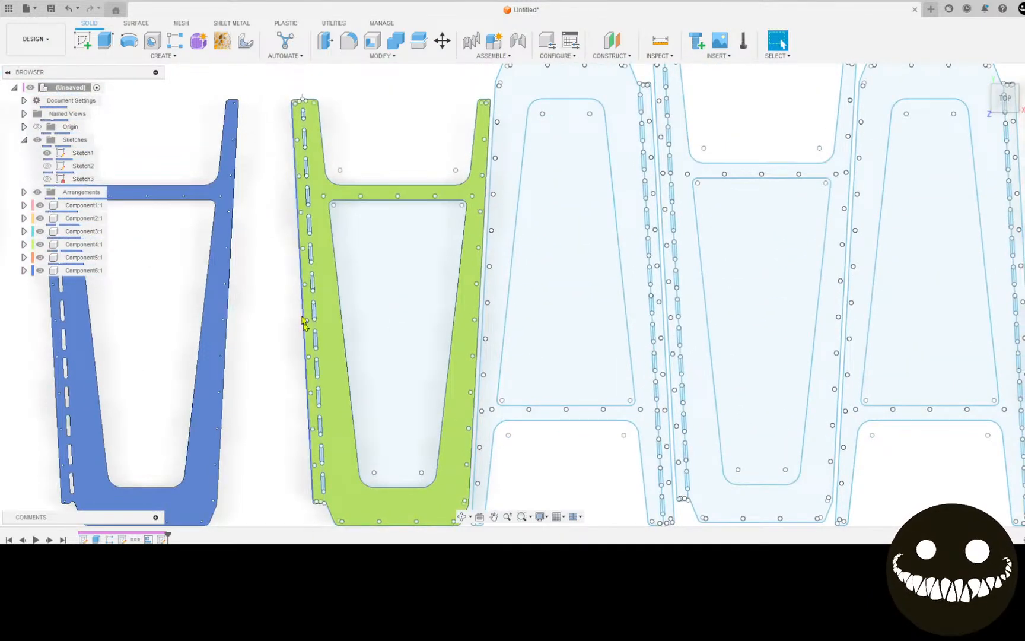
scroll(269, 171, up, 1)
middle_drag(270, 171, 270, 202)
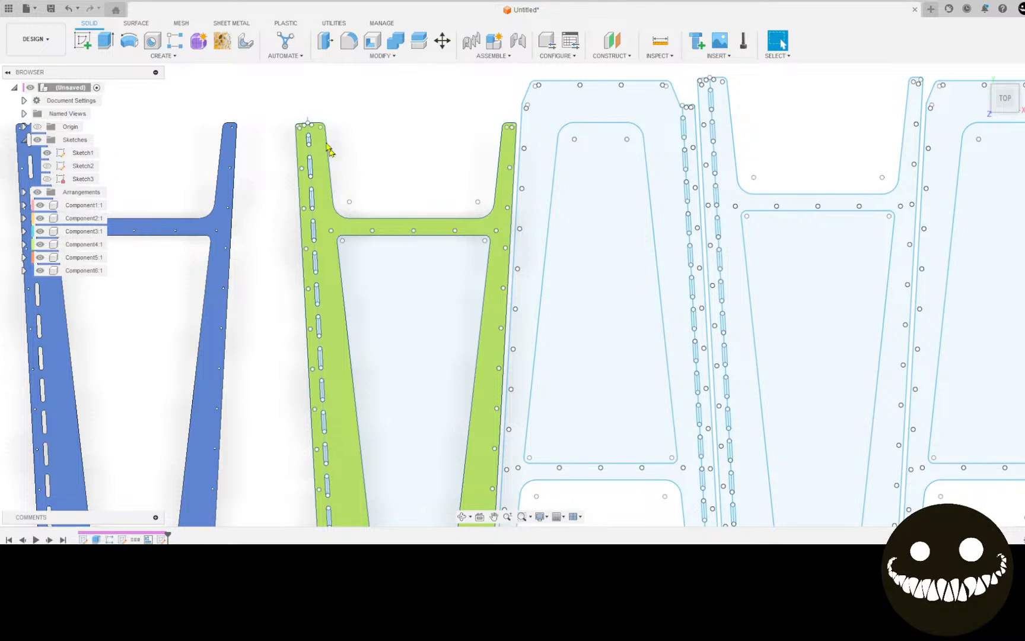
Step: Convert the green side panel, Component4, to sheet metal using the Steel (mm) rule
click(237, 26)
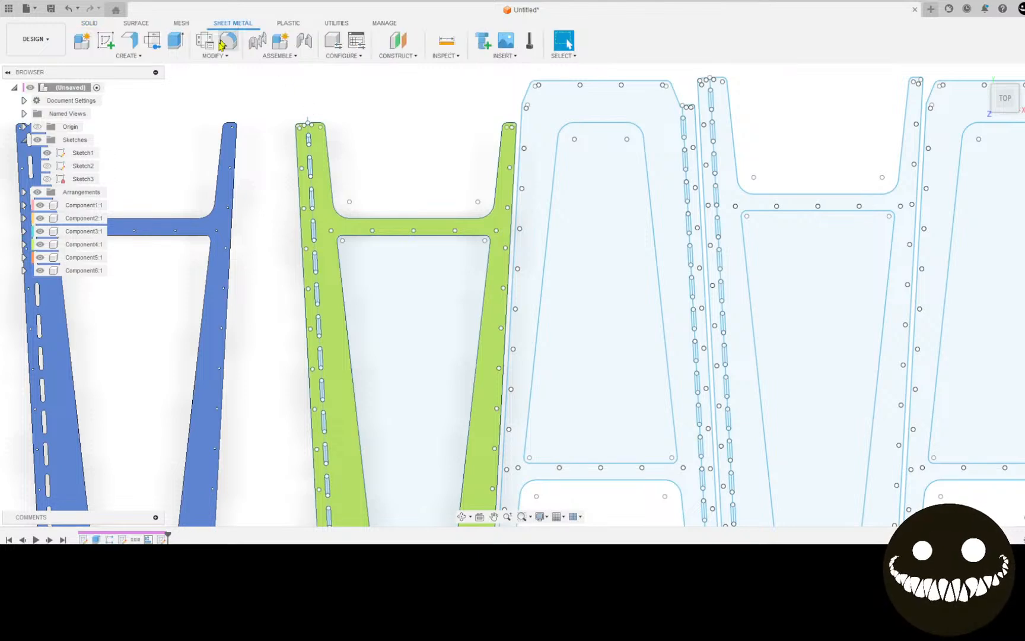
click(142, 56)
click(138, 111)
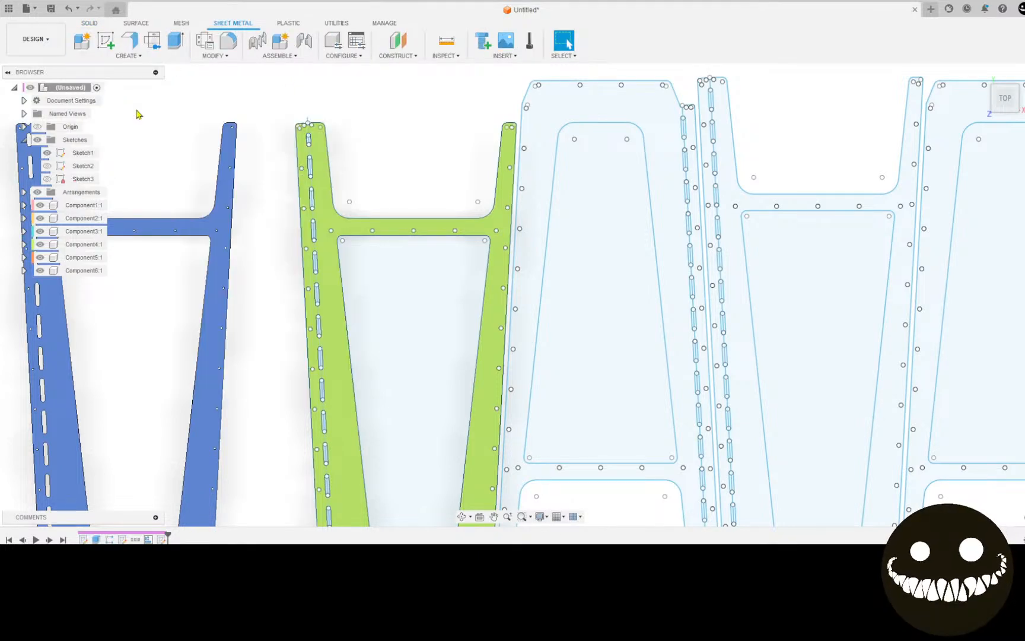
click(334, 295)
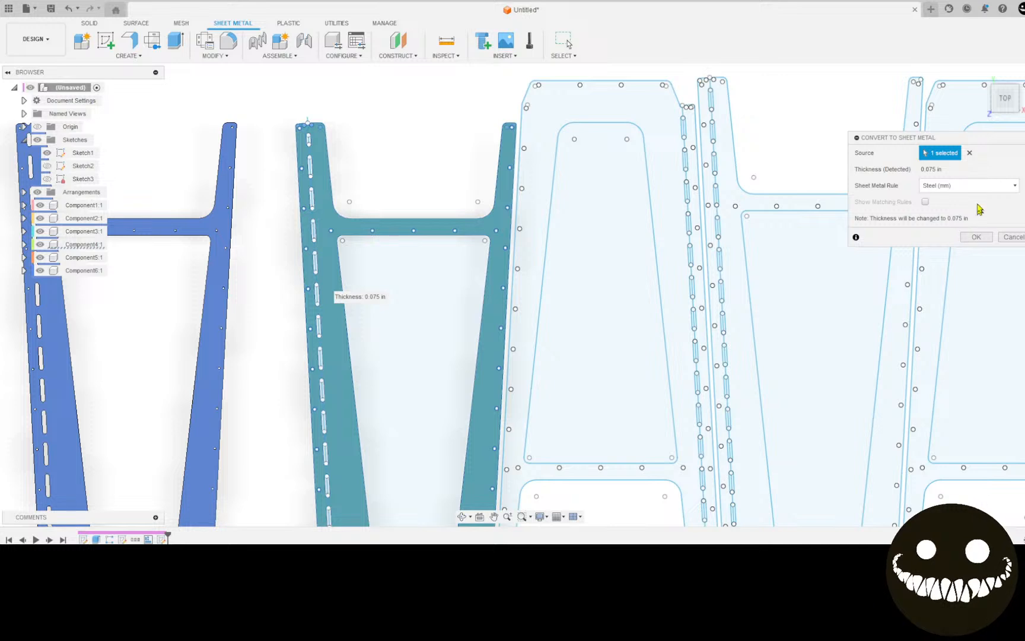
click(975, 237)
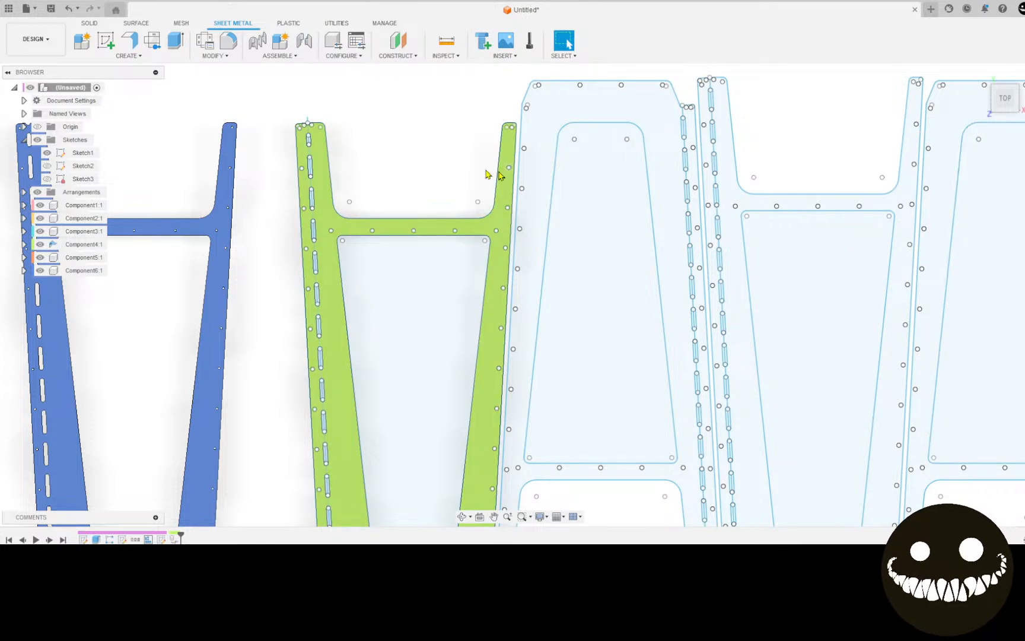
click(231, 56)
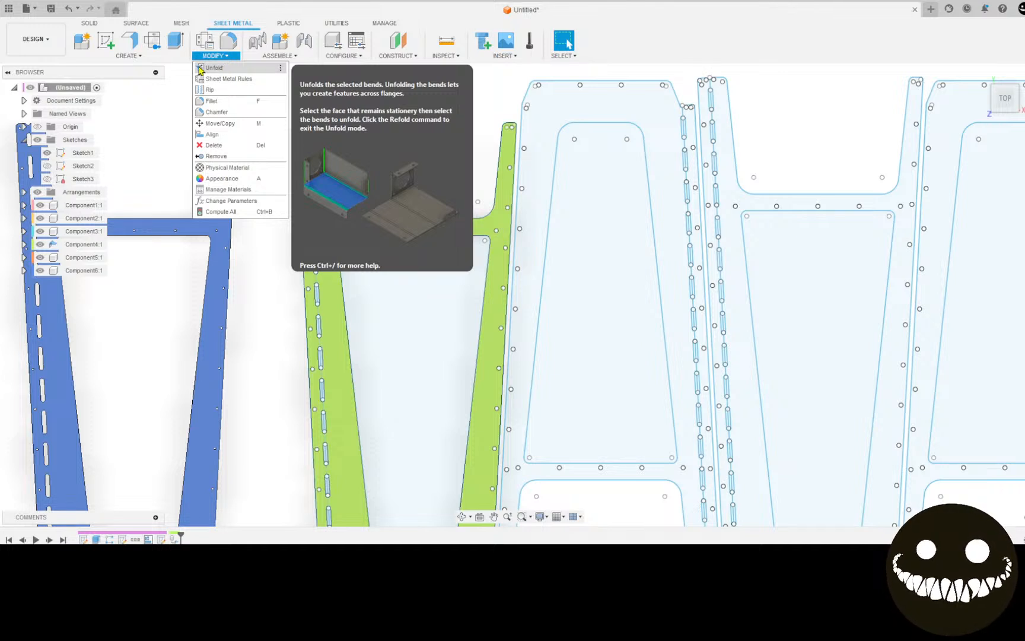
click(153, 56)
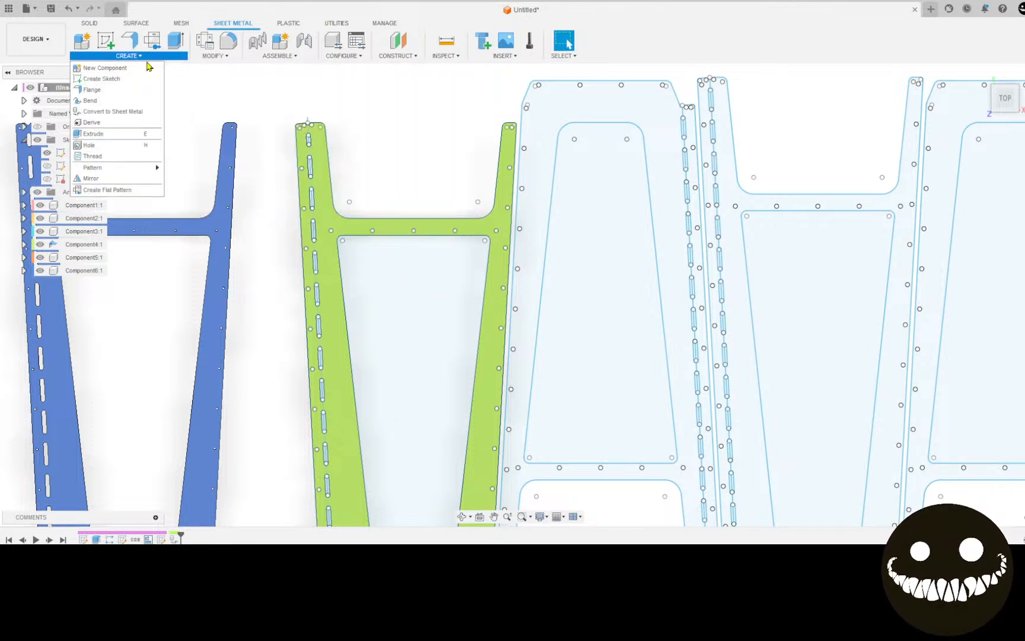
click(231, 59)
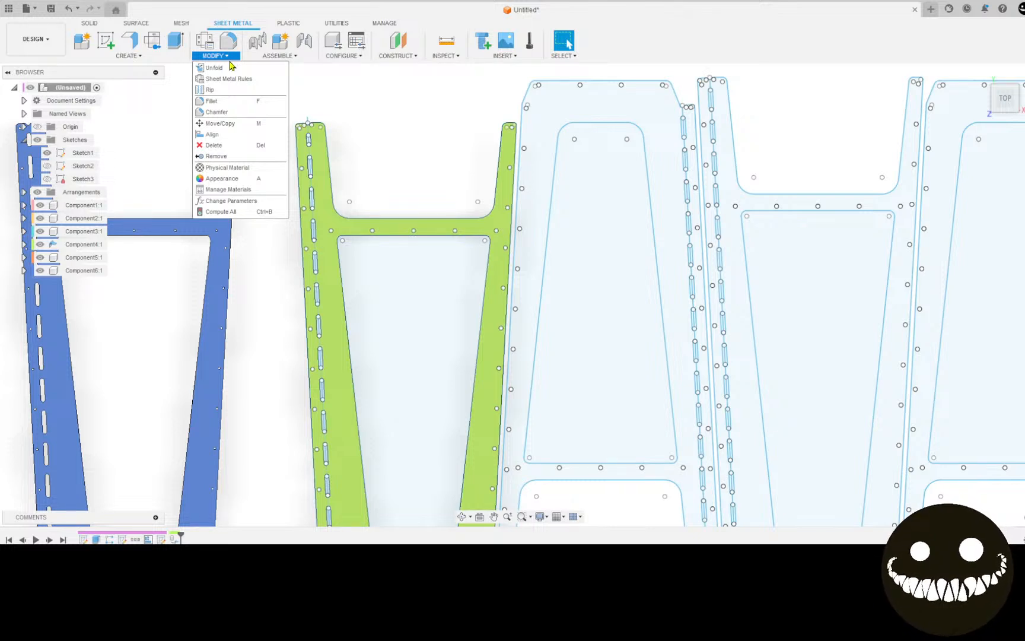
click(257, 57)
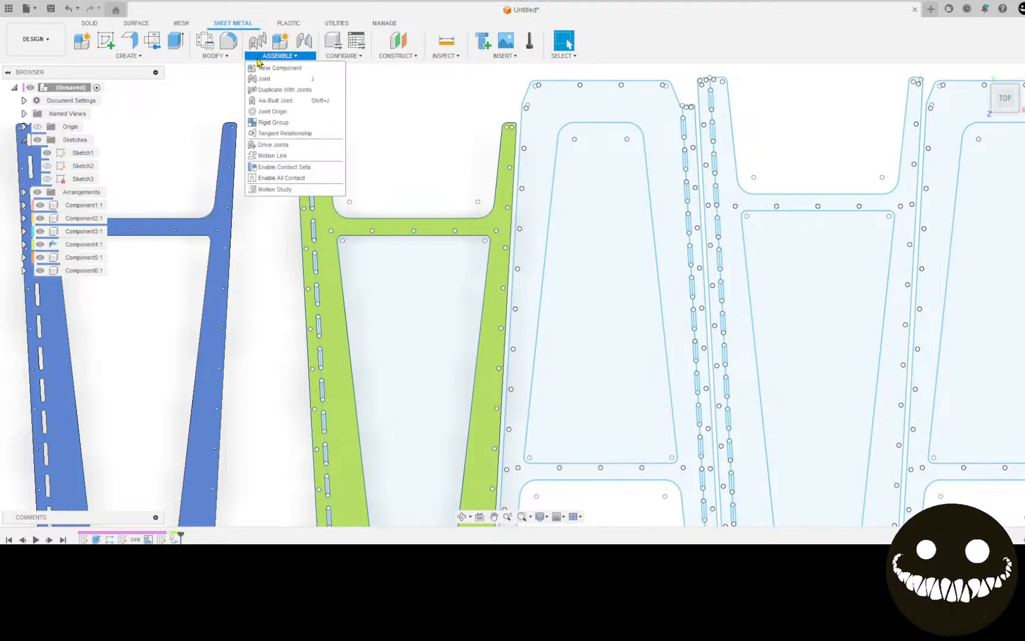
click(215, 56)
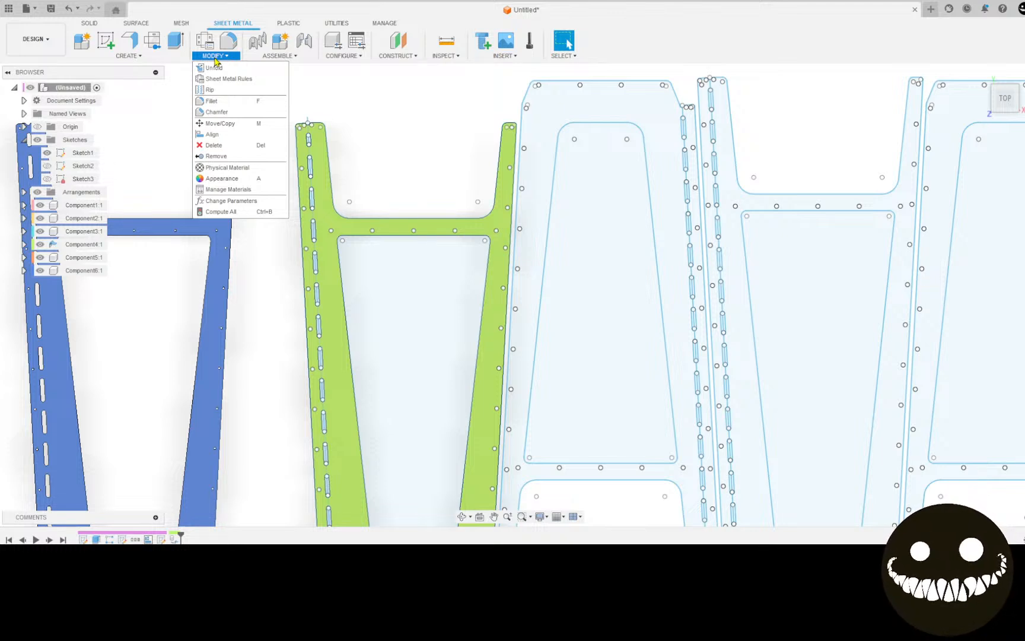
Step: Try to bend the green side panel along its row of slots, using its face as the stationary side
click(158, 56)
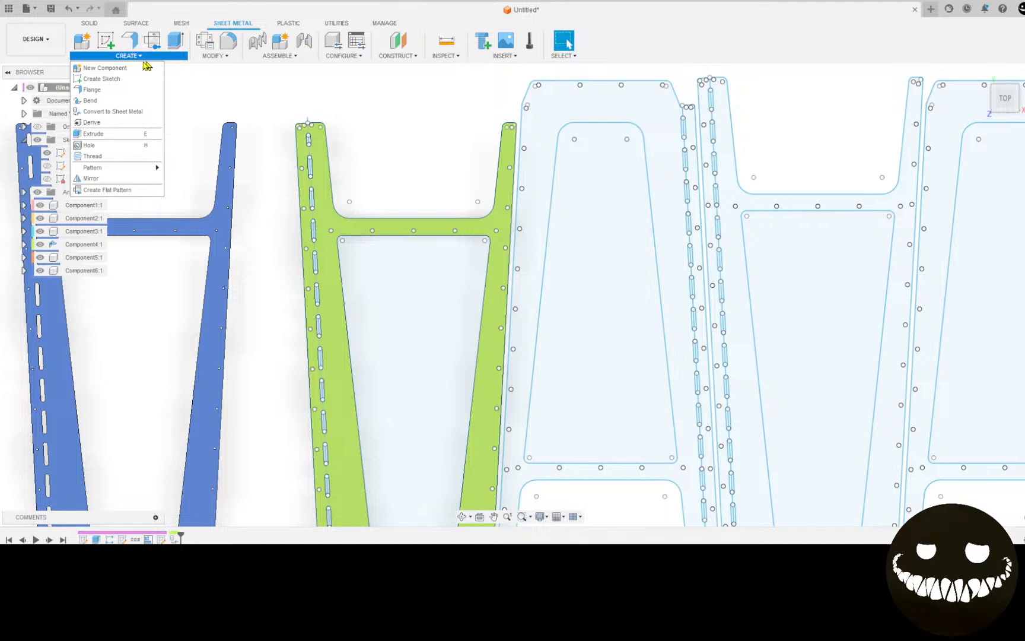
click(92, 101)
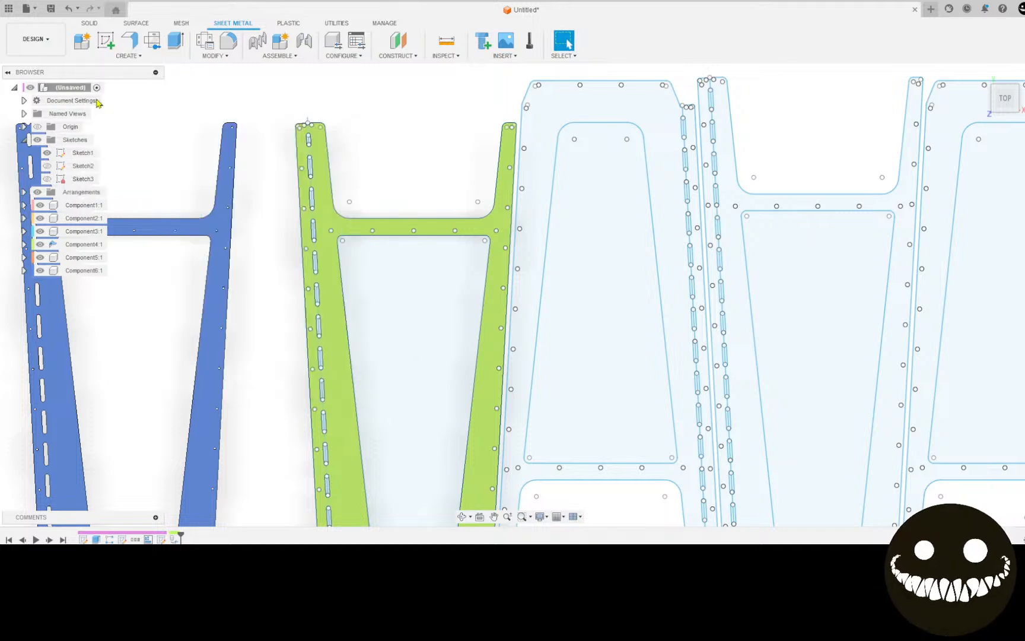
click(324, 224)
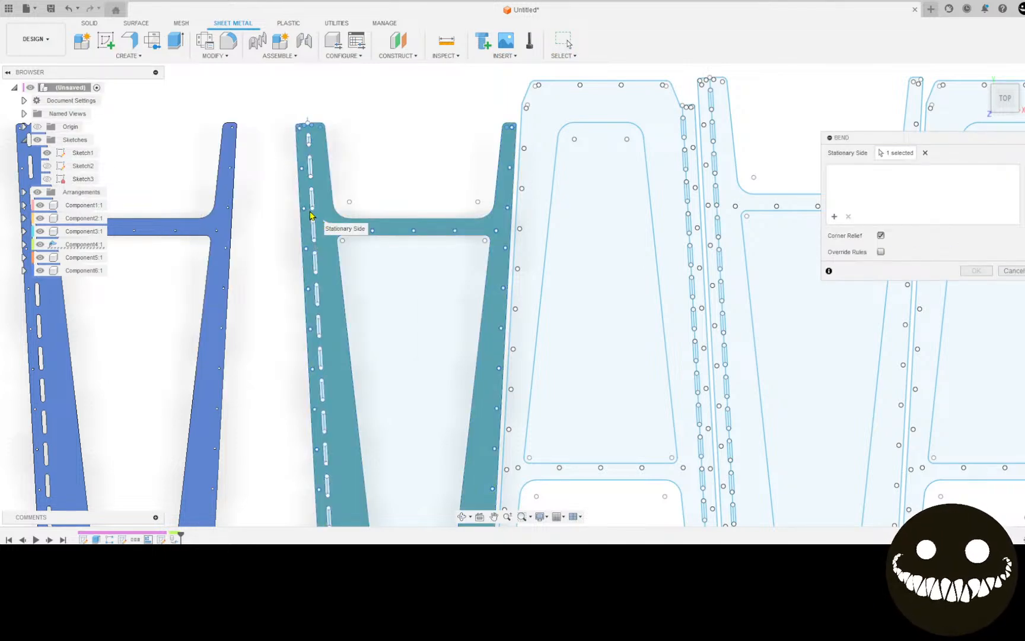
scroll(302, 220, up, 5)
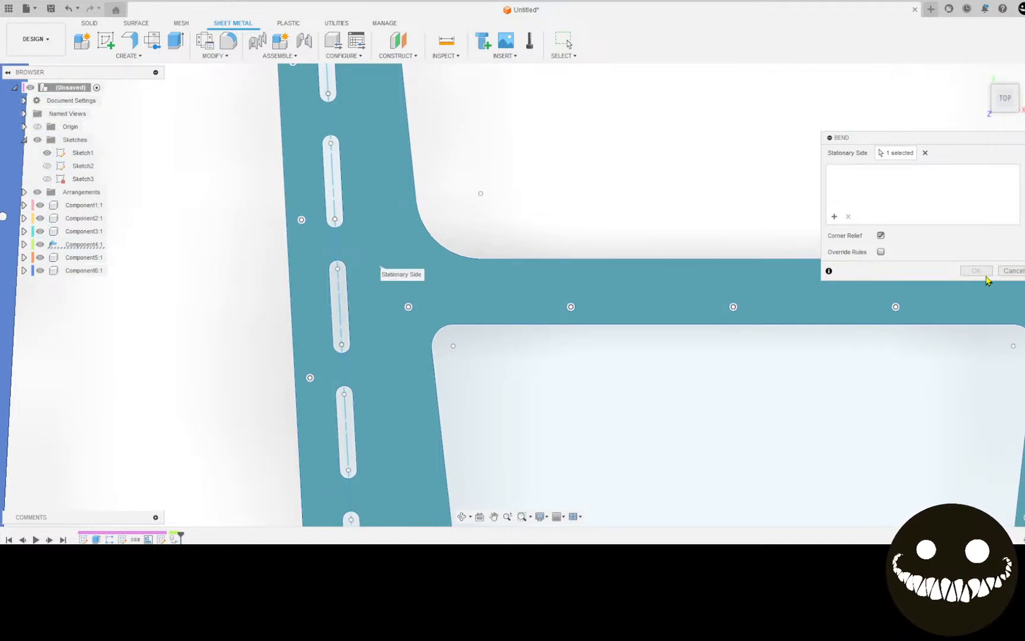
click(1012, 271)
scroll(471, 266, down, 5)
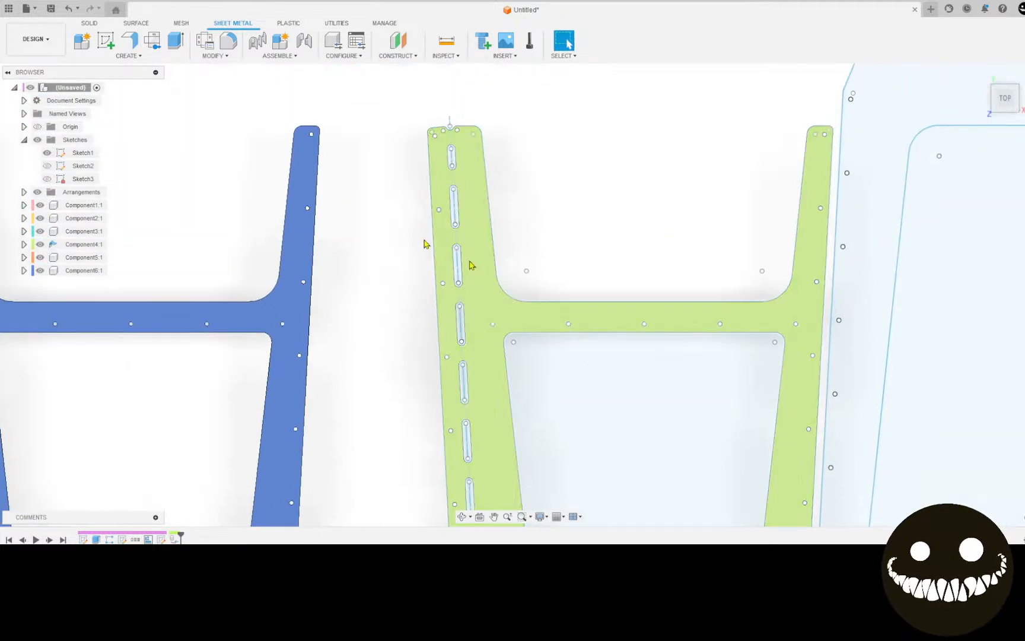
Step: Start a sketch on the green side panel's face and select Sketch1's bend-line dashes above the top notch for projection
click(106, 41)
click(596, 327)
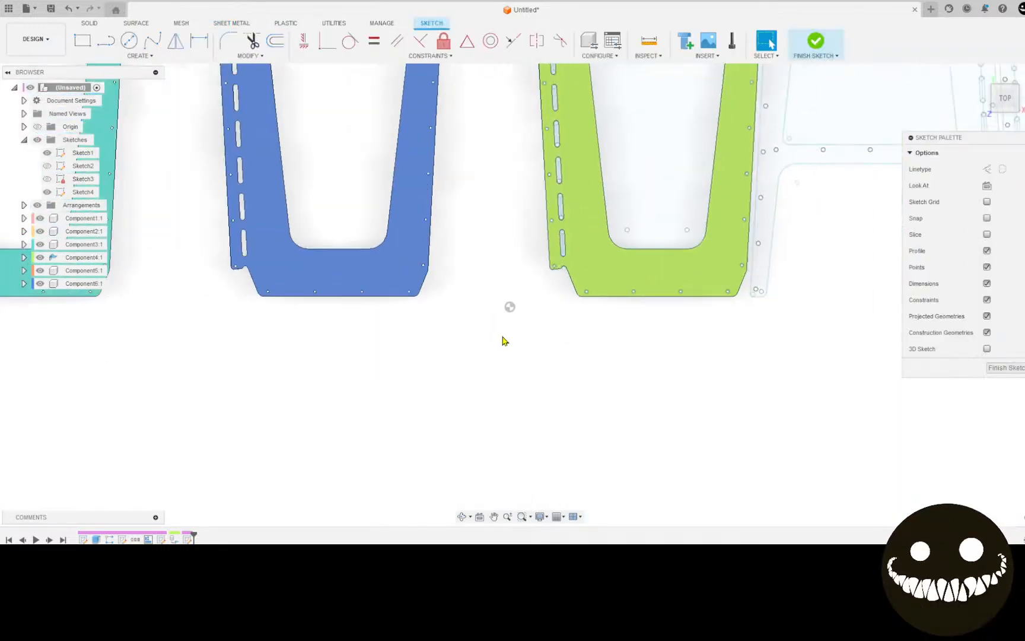
key(p)
scroll(417, 153, up, 5)
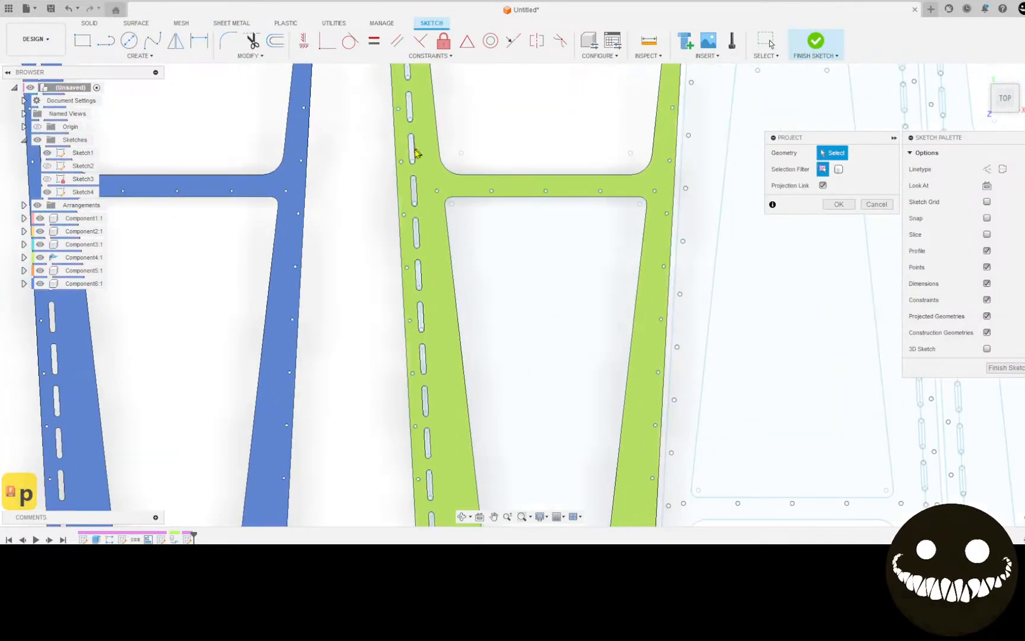
scroll(417, 154, up, 5)
click(411, 142)
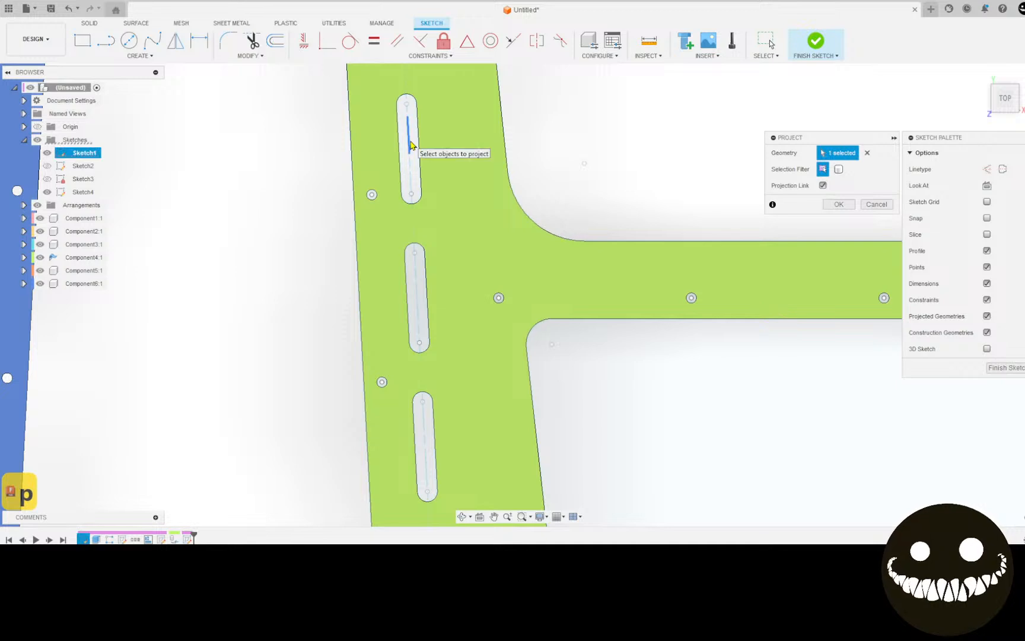
click(411, 143)
scroll(411, 143, down, 5)
middle_drag(413, 138, 432, 365)
scroll(414, 178, up, 8)
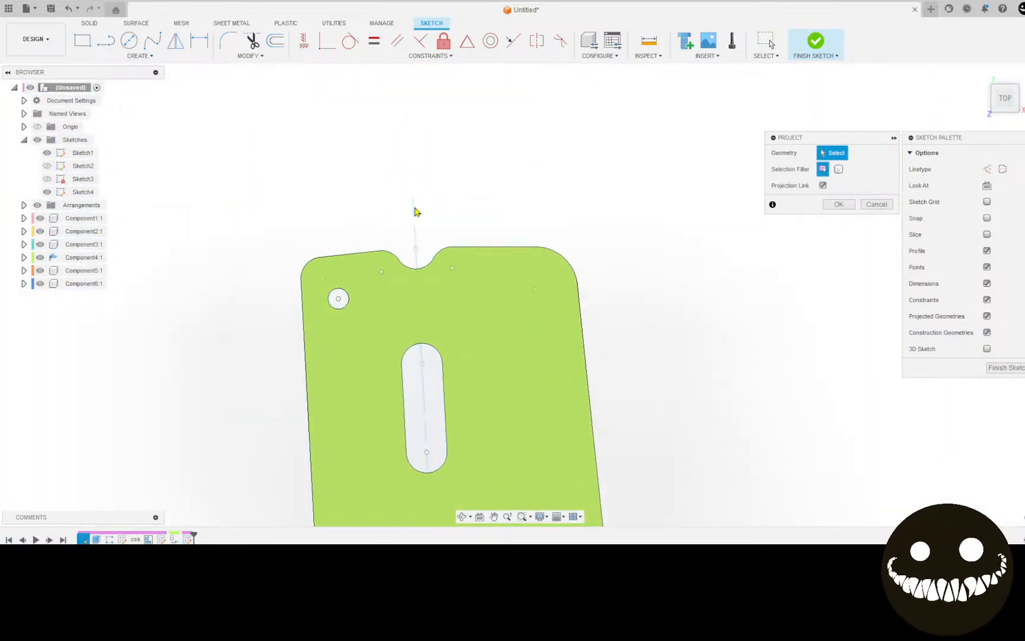
click(415, 244)
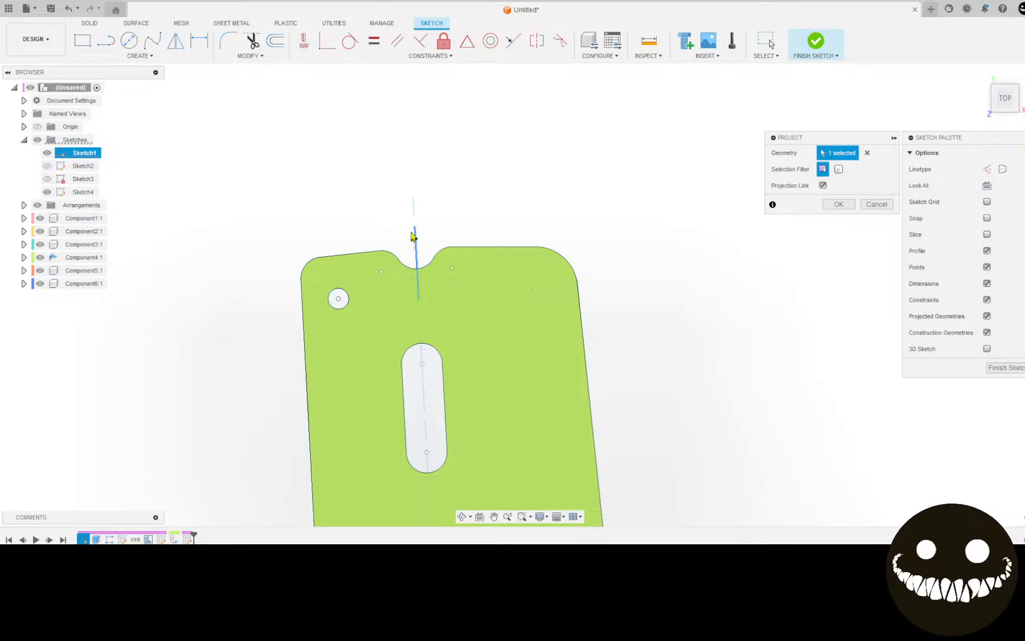
scroll(458, 300, down, 10)
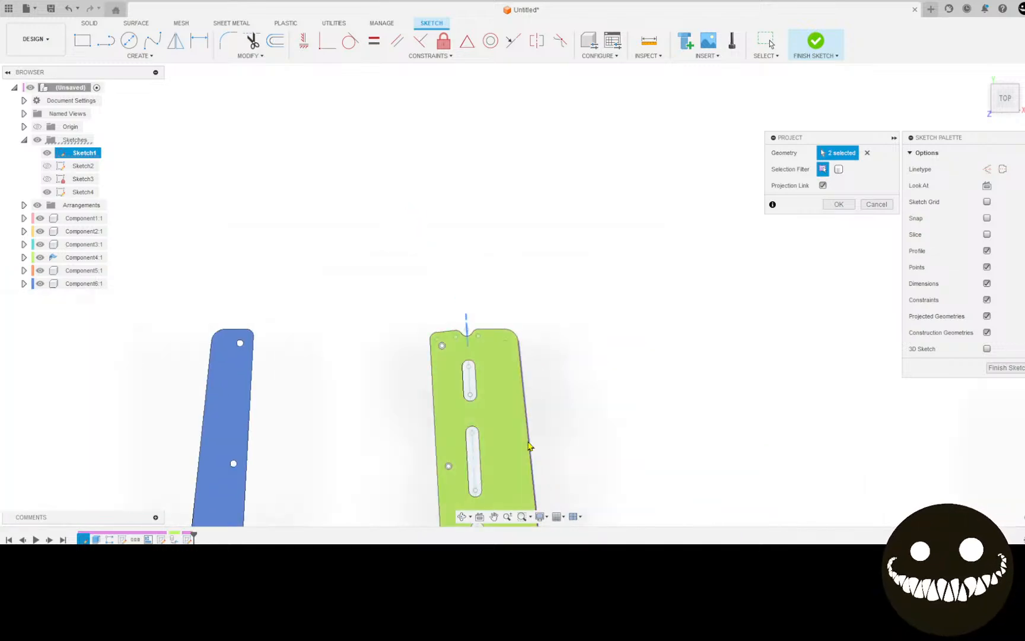
Step: Add the bend-line dash in the lowest slot to the selection and complete the projection into the sketch
scroll(423, 279, up, 8)
scroll(423, 279, down, 3)
mouse_move(428, 494)
middle_down()
mouse_move(432, 243)
mouse_move(456, 128)
mouse_move(429, 392)
middle_up()
scroll(455, 127, up, 8)
scroll(435, 297, up, 6)
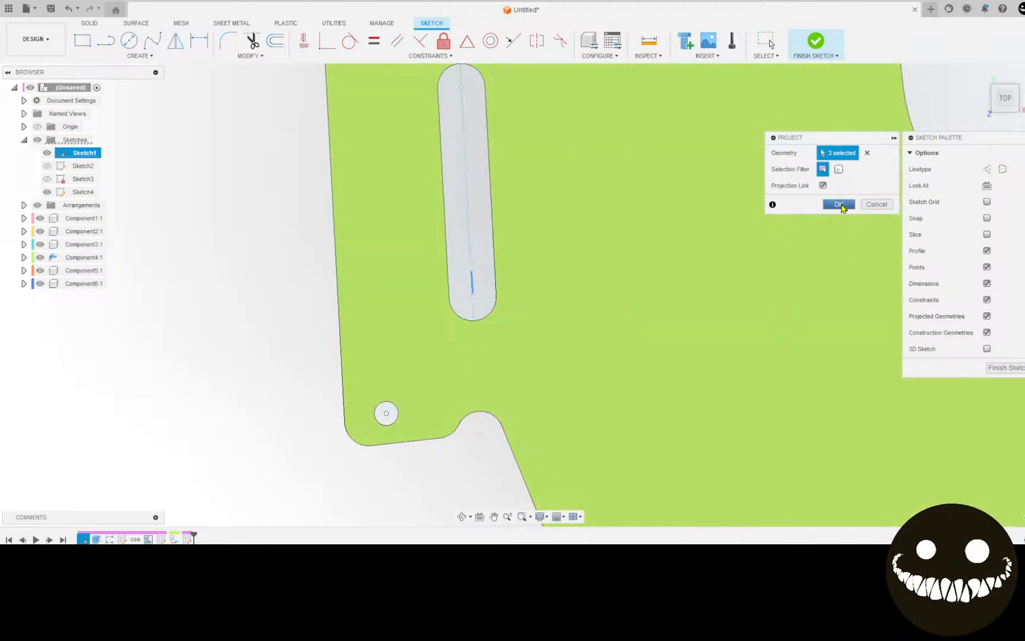
click(838, 204)
Step: Draw a construction line through the slot centres from below the panel's bottom notch to above its top notch, and finish the sketch
scroll(473, 189, down, 6)
click(106, 42)
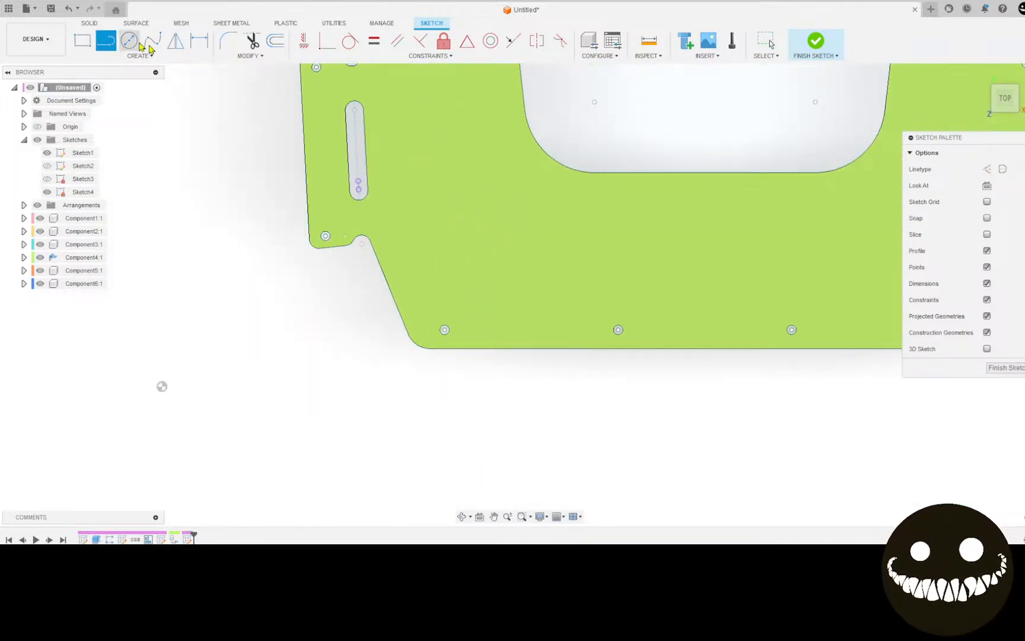
click(986, 169)
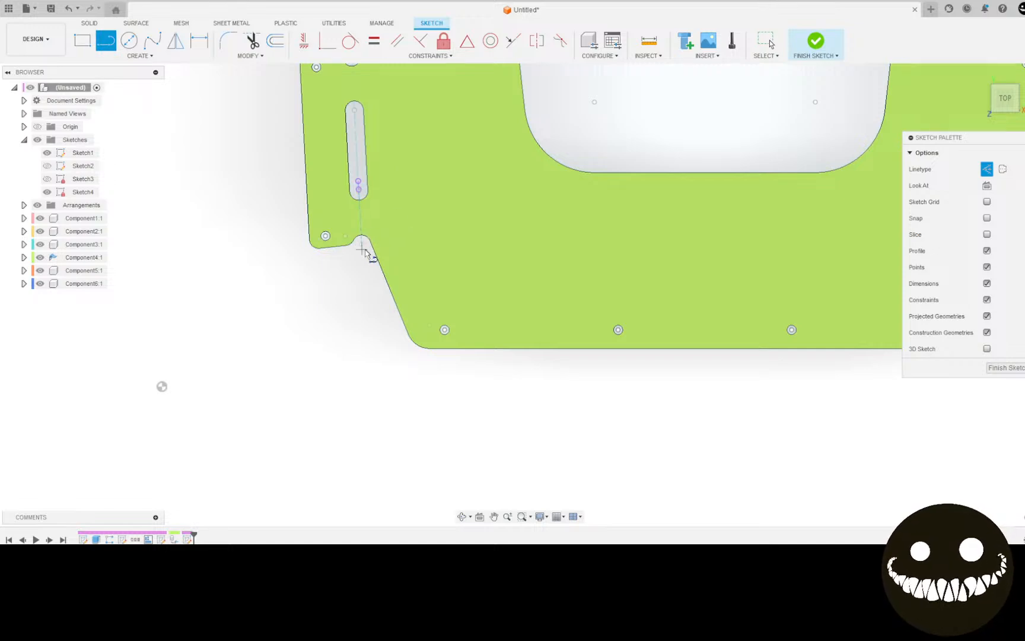
click(362, 258)
middle_drag(380, 122, 402, 481)
scroll(406, 348, down, 5)
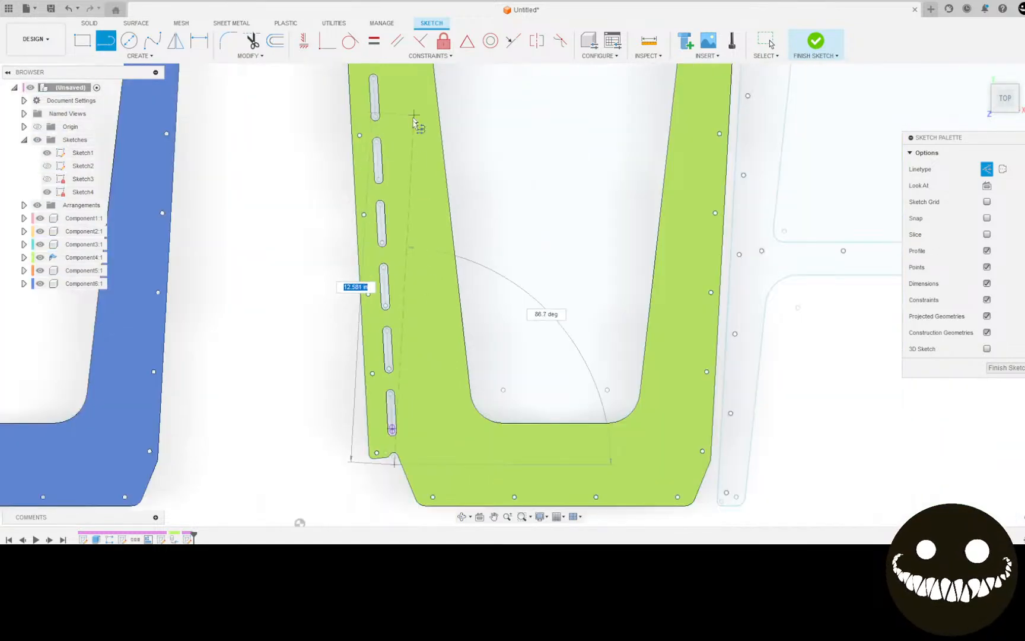
middle_drag(416, 123, 382, 460)
scroll(356, 356, down, 4)
middle_drag(372, 128, 356, 375)
scroll(320, 264, up, 6)
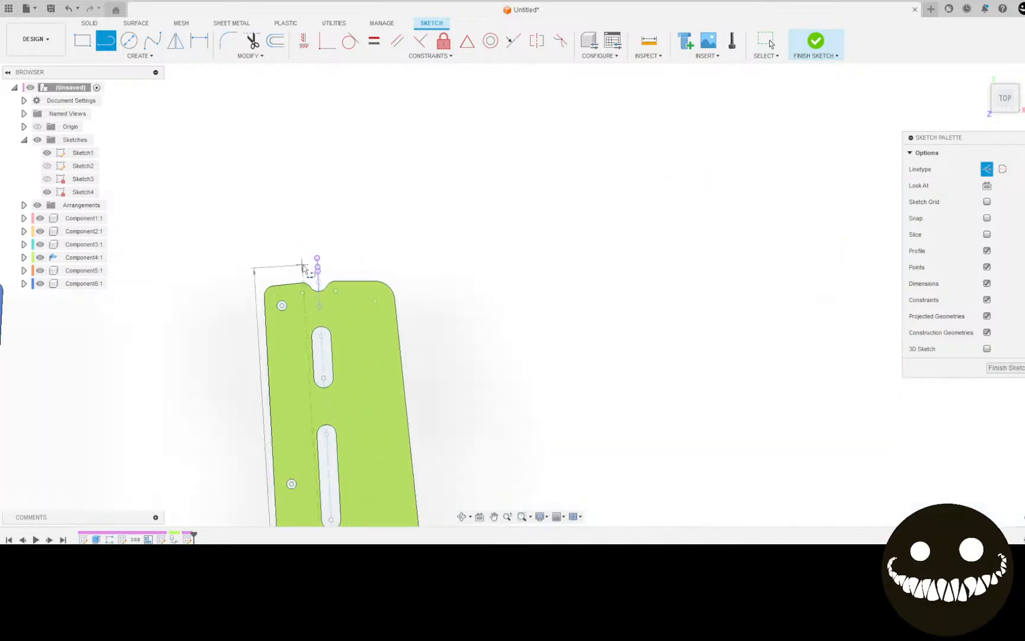
click(816, 42)
Step: Try to bend the green side panel along the new construction line, using its face as the stationary side
click(239, 55)
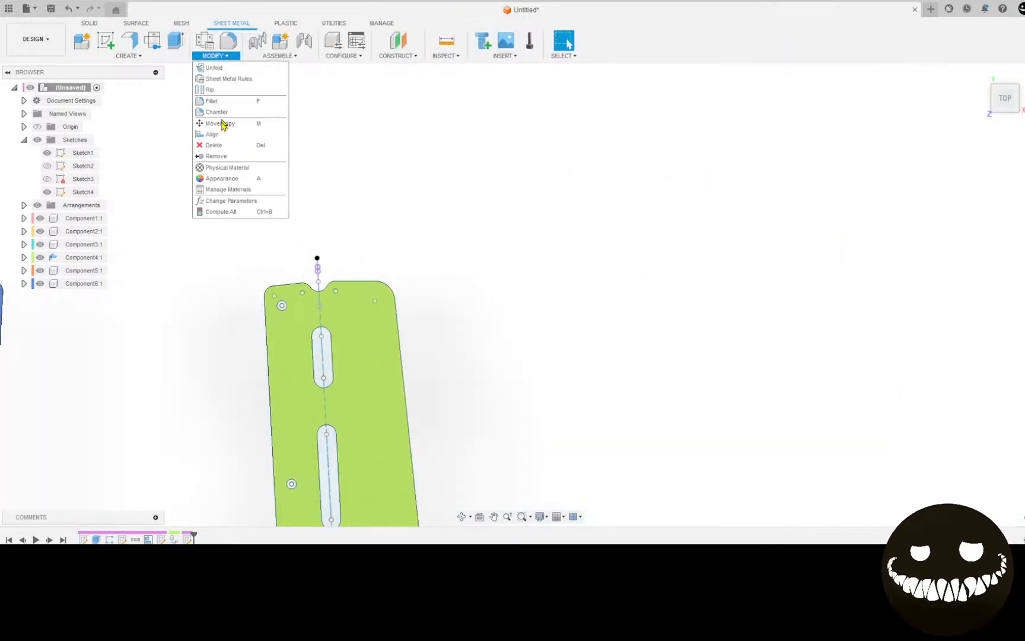
click(128, 55)
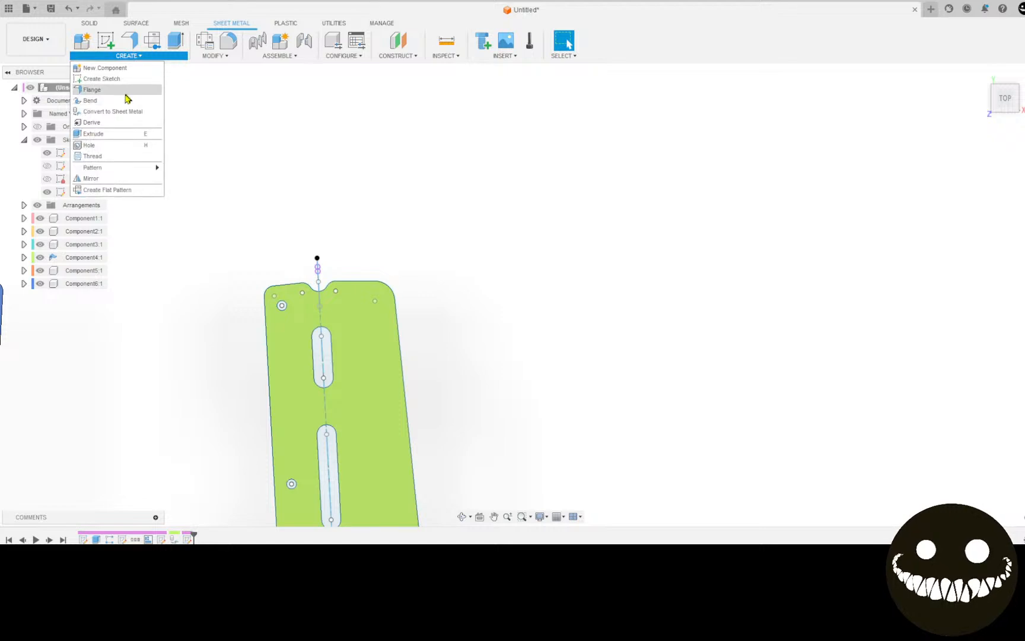
click(123, 102)
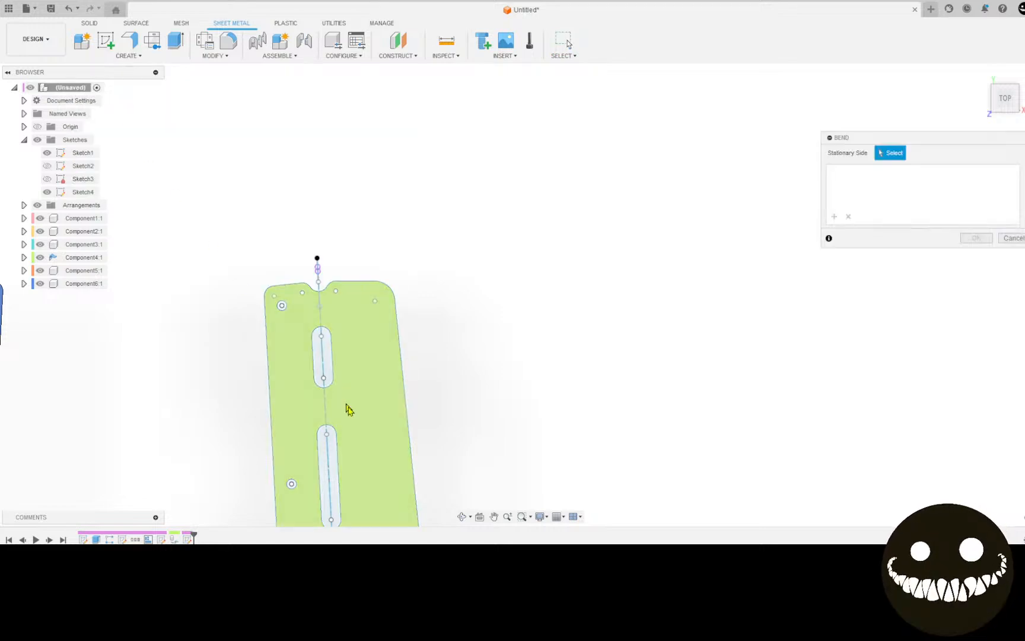
click(374, 433)
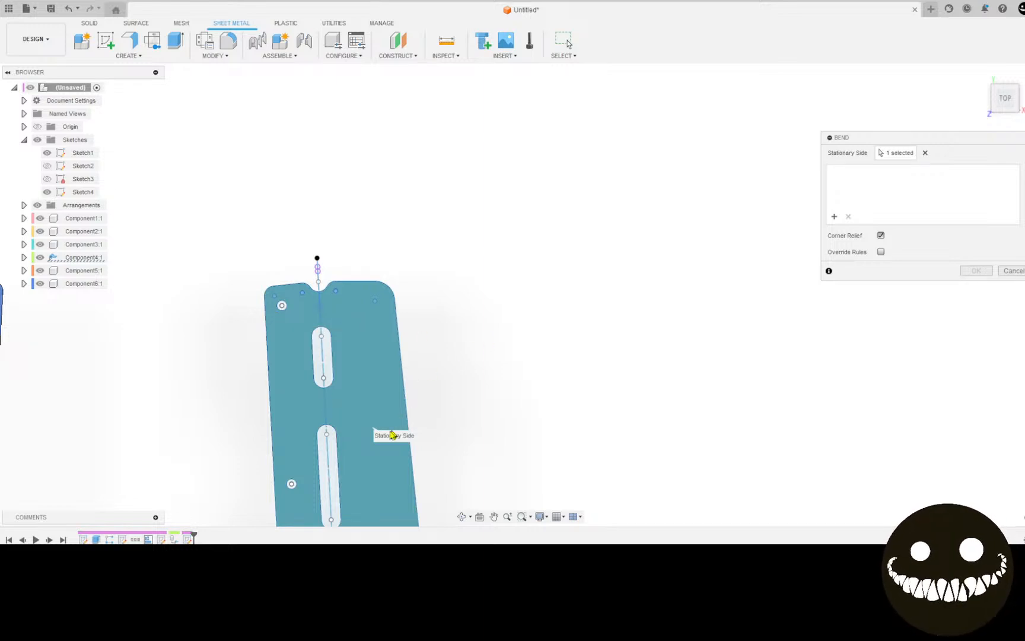
shift+middle_drag(394, 278, 332, 292)
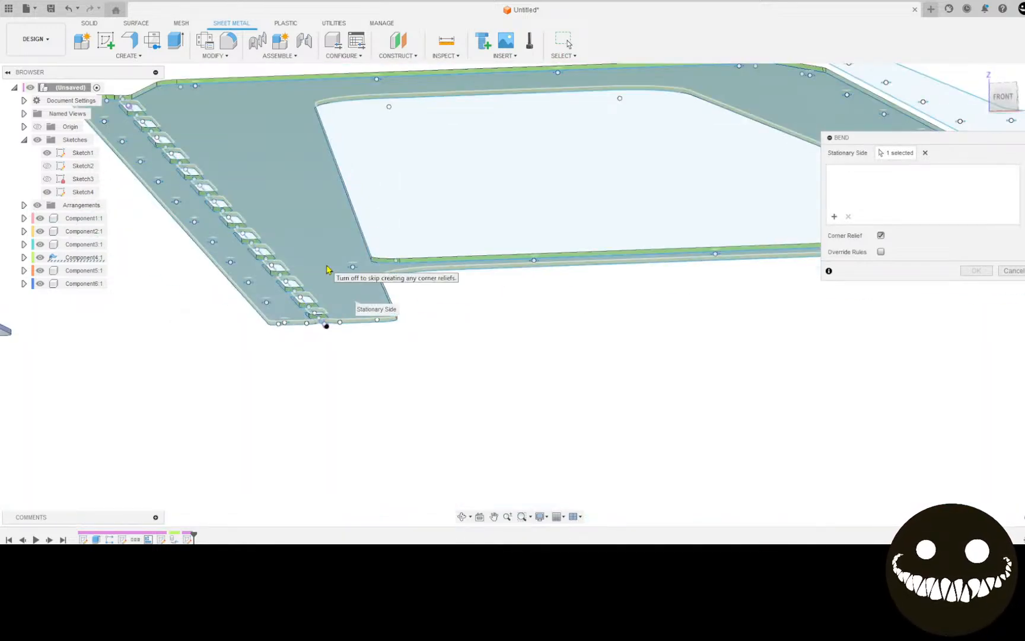
scroll(289, 306, up, 5)
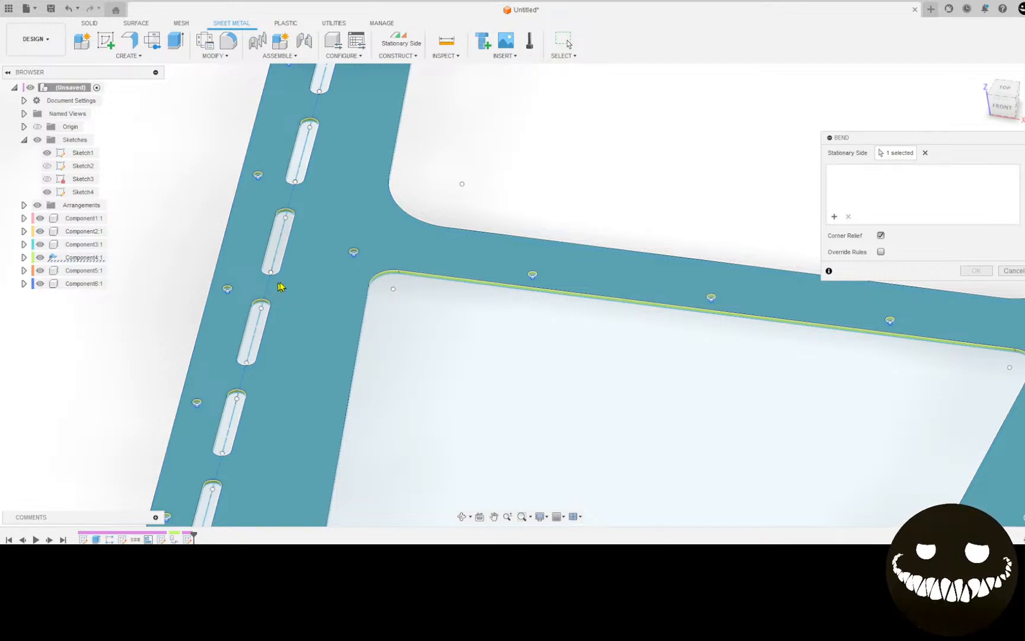
shift+middle_drag(427, 260, 422, 283)
scroll(443, 279, down, 4)
scroll(448, 281, down, 5)
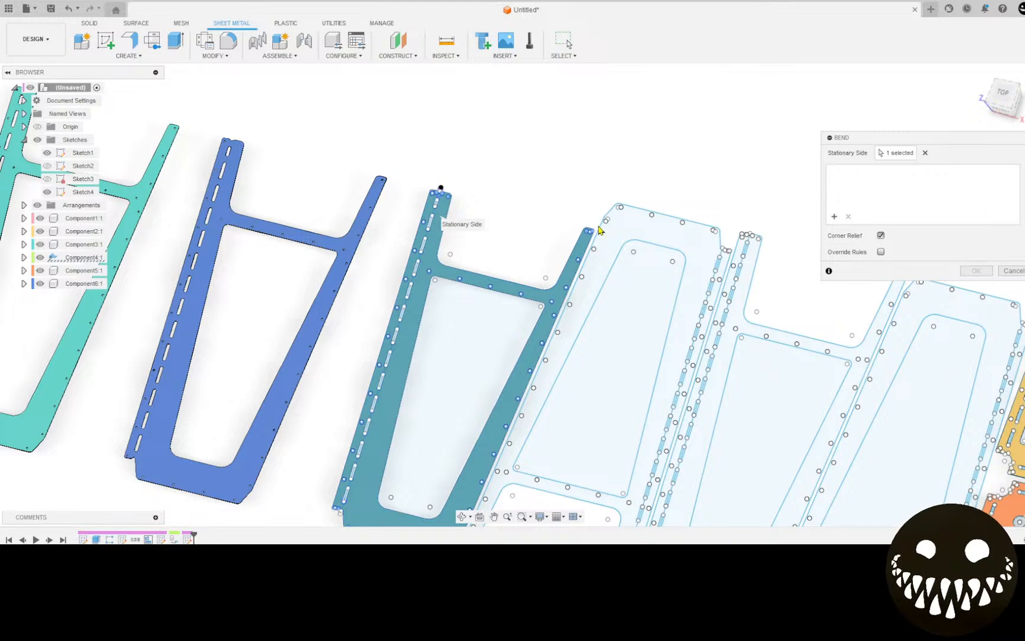
scroll(599, 230, down, 2)
middle_drag(596, 224, 568, 175)
scroll(415, 166, up, 10)
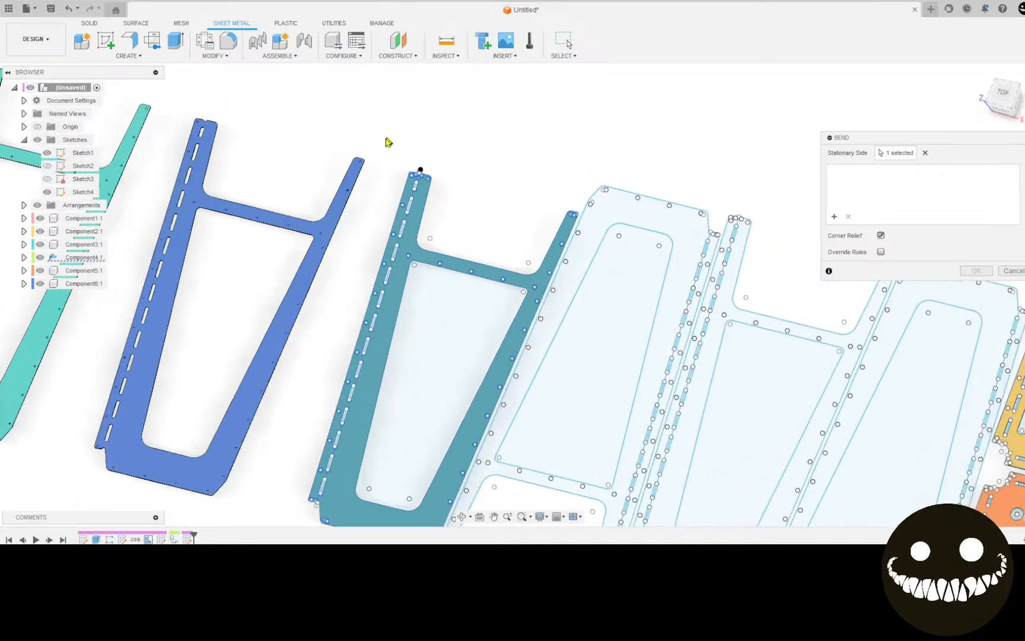
scroll(443, 194, up, 3)
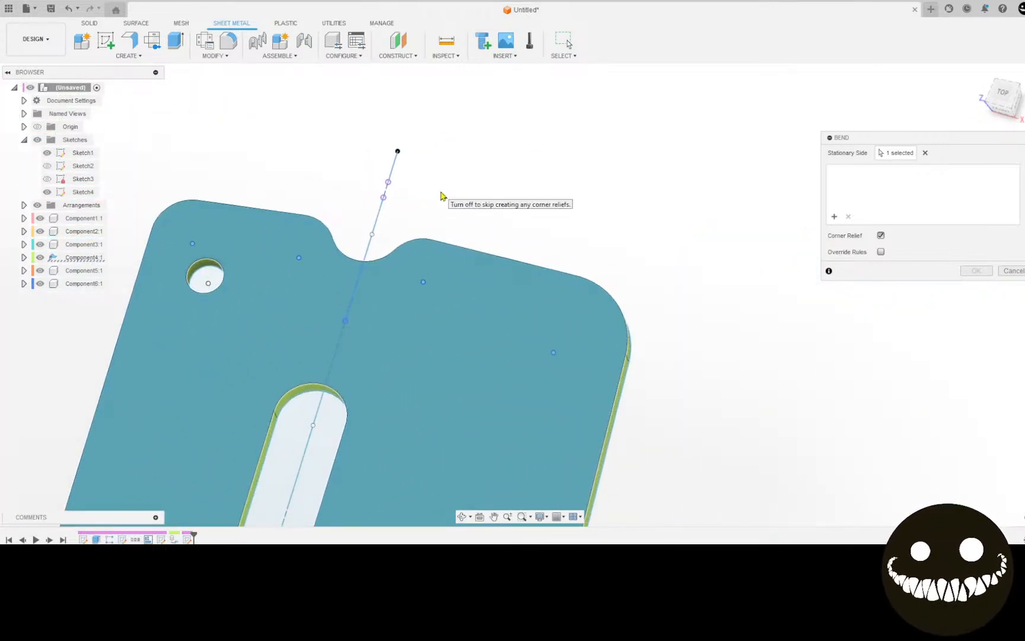
click(1013, 272)
Step: Retry the bend with the green panel's face beside the top notch as the stationary side, and cancel it
click(127, 55)
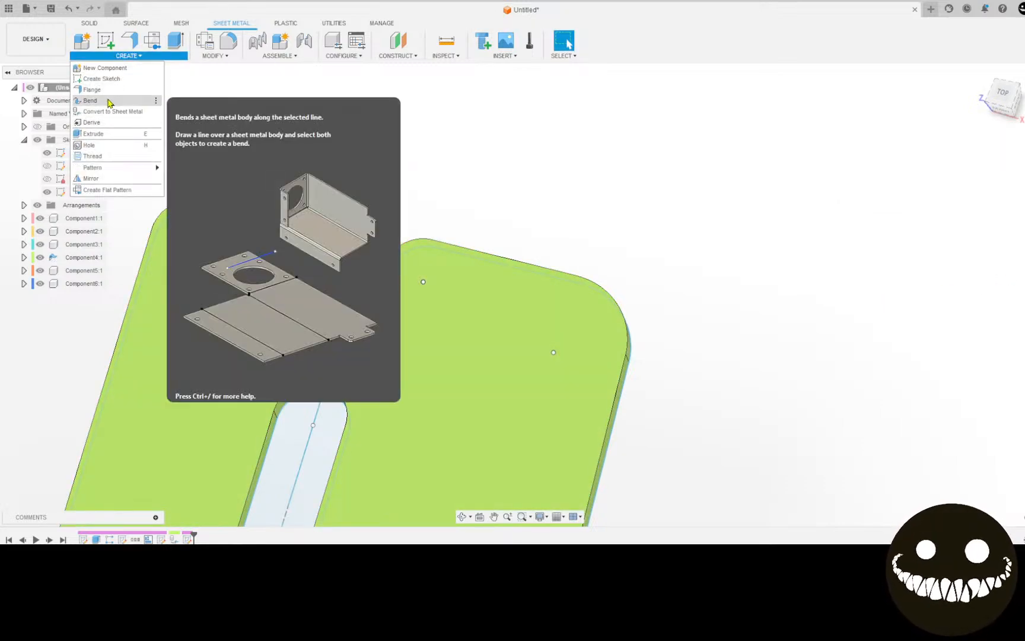
click(109, 100)
click(455, 336)
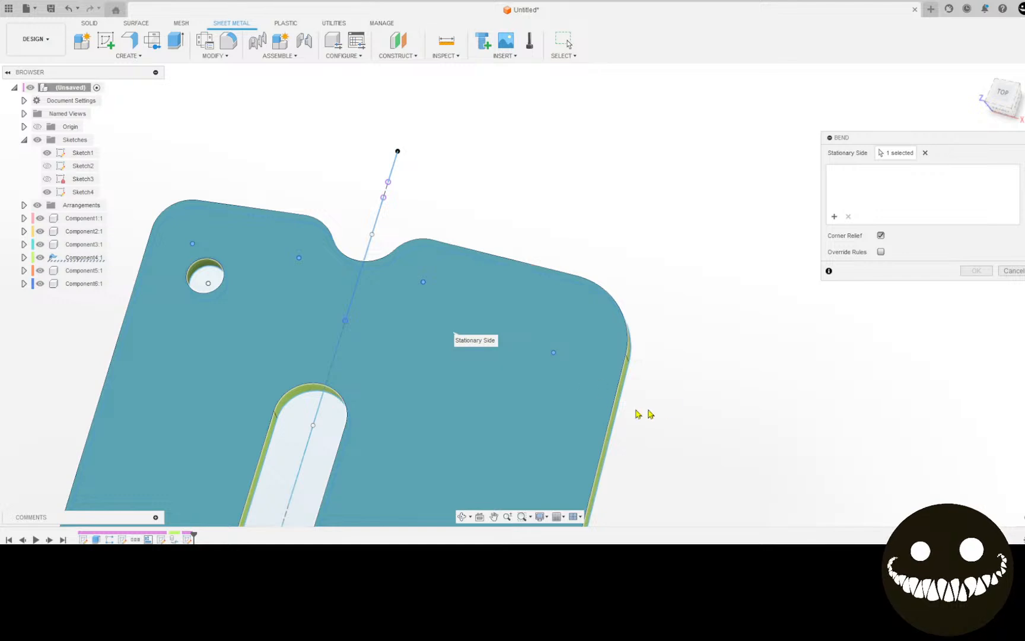
click(1011, 270)
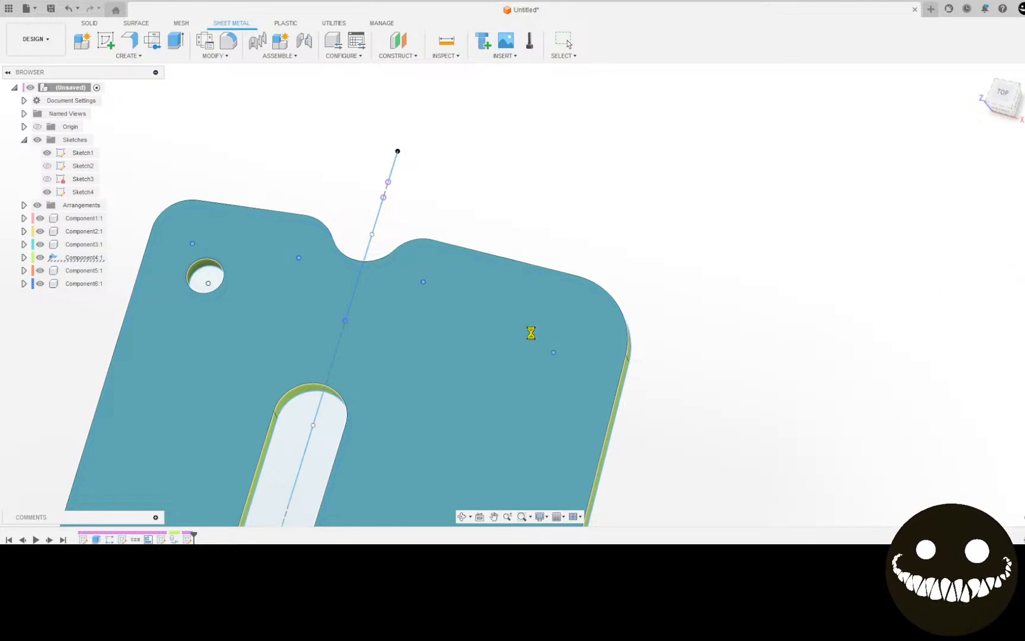
Step: Edit Sketch4 to change the bend line from construction to a normal line, and finish the sketch
scroll(530, 334, down, 5)
scroll(510, 347, down, 8)
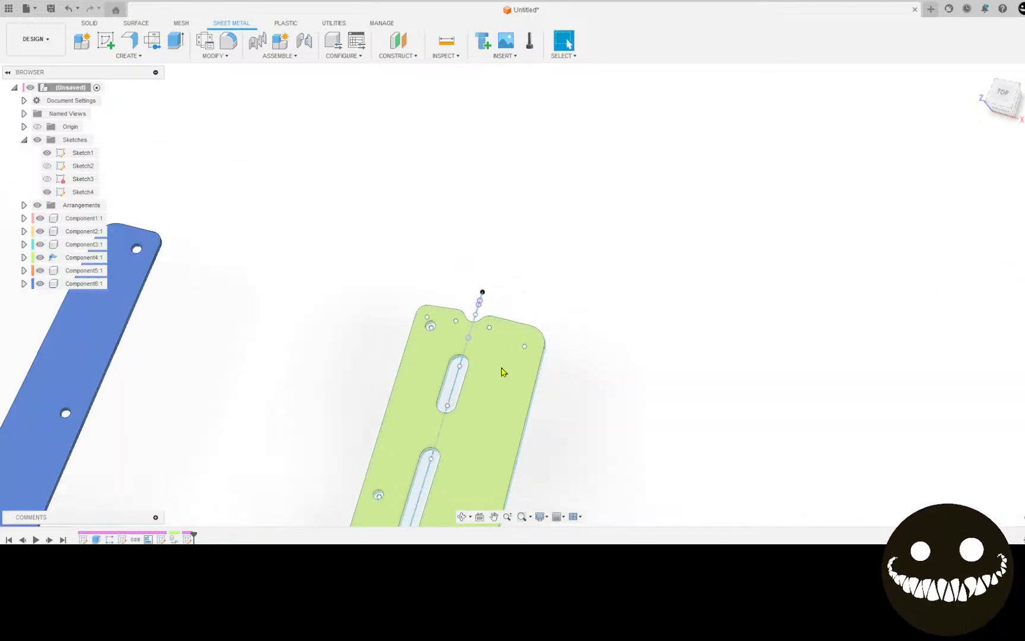
middle_drag(495, 346, 423, 103)
scroll(406, 142, down, 1)
scroll(403, 145, down, 2)
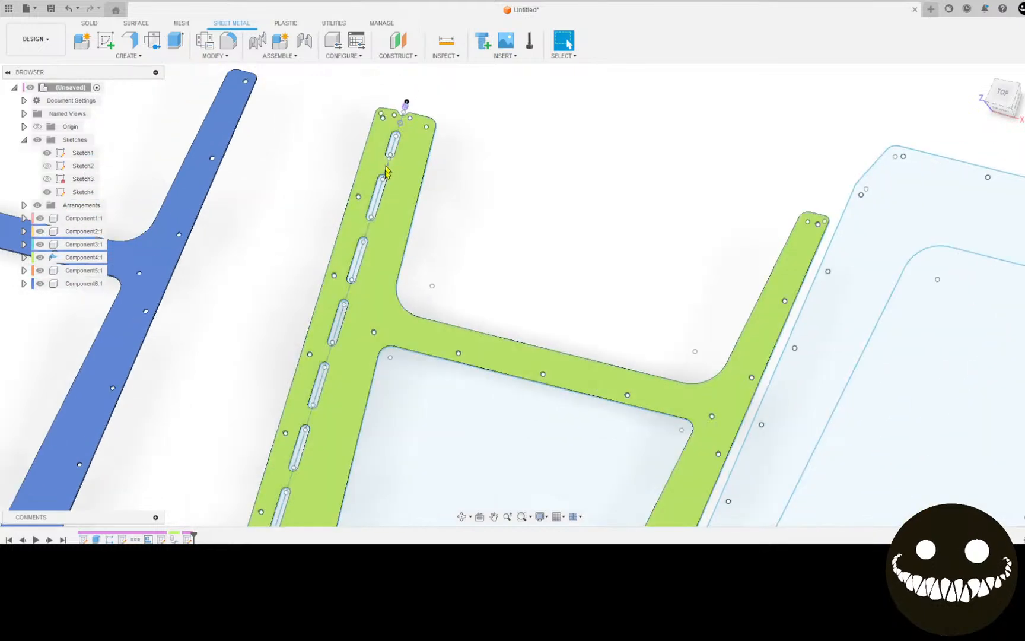
scroll(385, 167, down, 2)
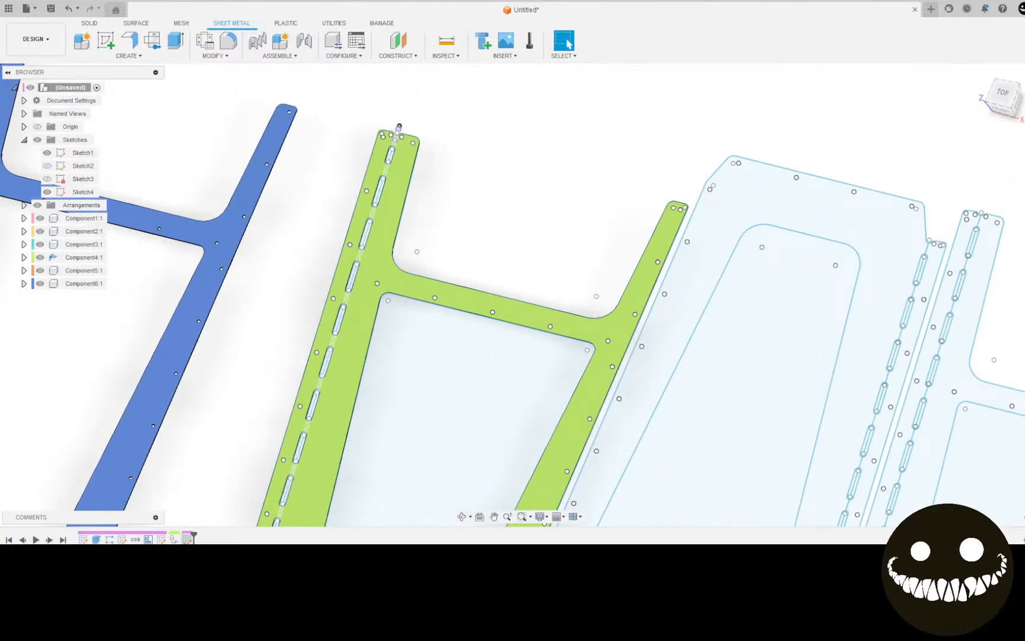
right_click(184, 402)
click(224, 423)
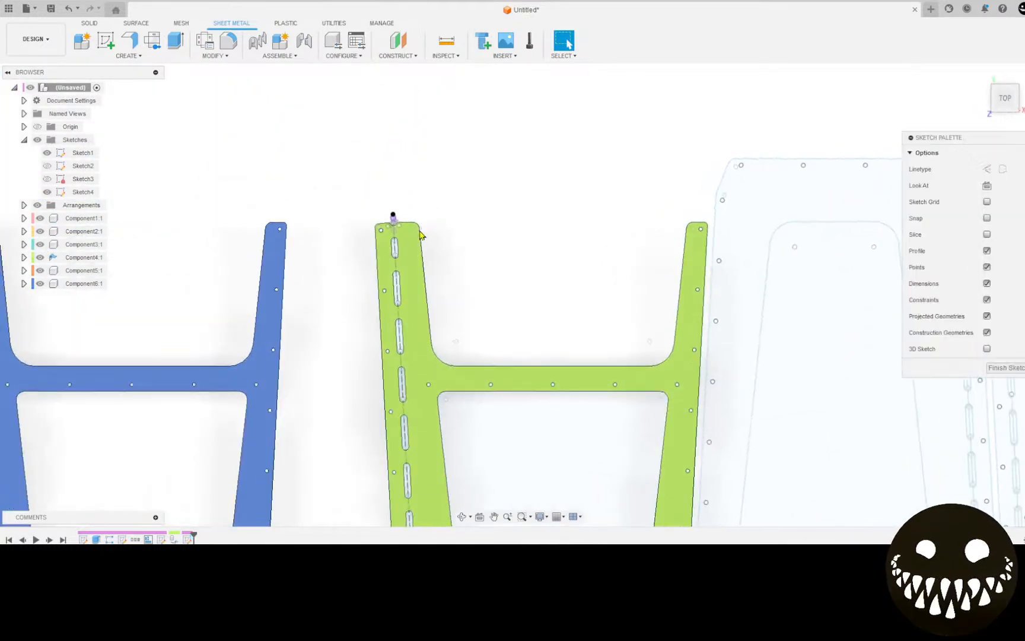
scroll(365, 217, up, 10)
scroll(349, 212, up, 5)
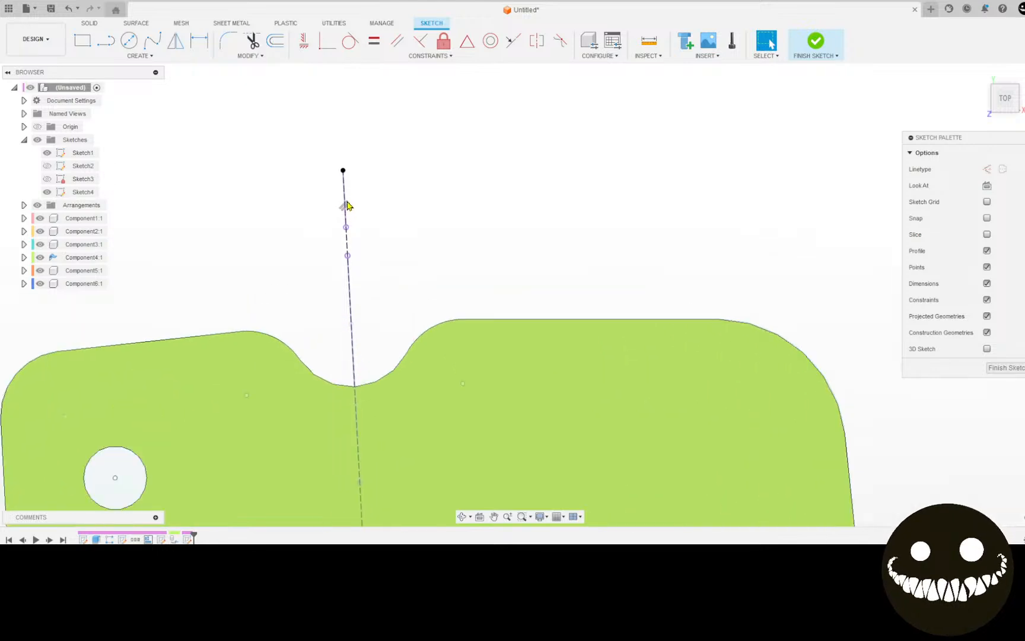
click(345, 197)
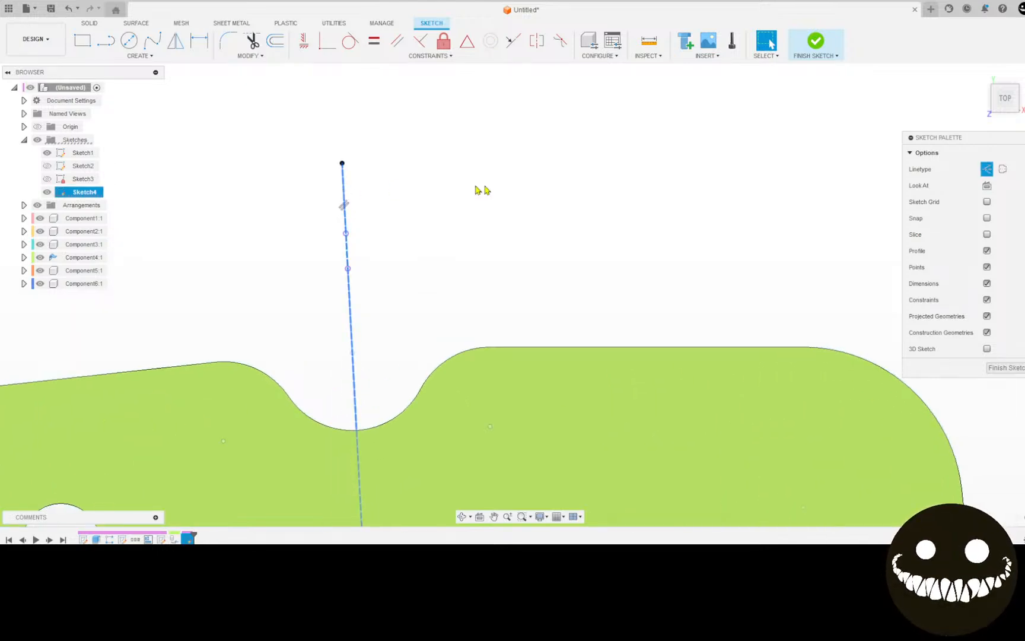
click(984, 170)
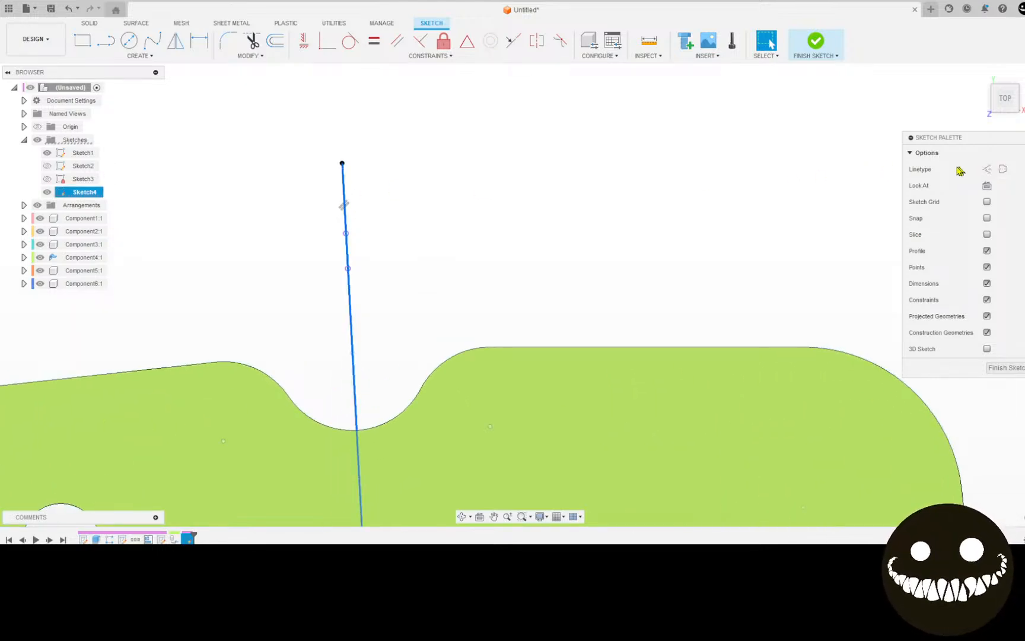
click(458, 123)
scroll(469, 190, down, 5)
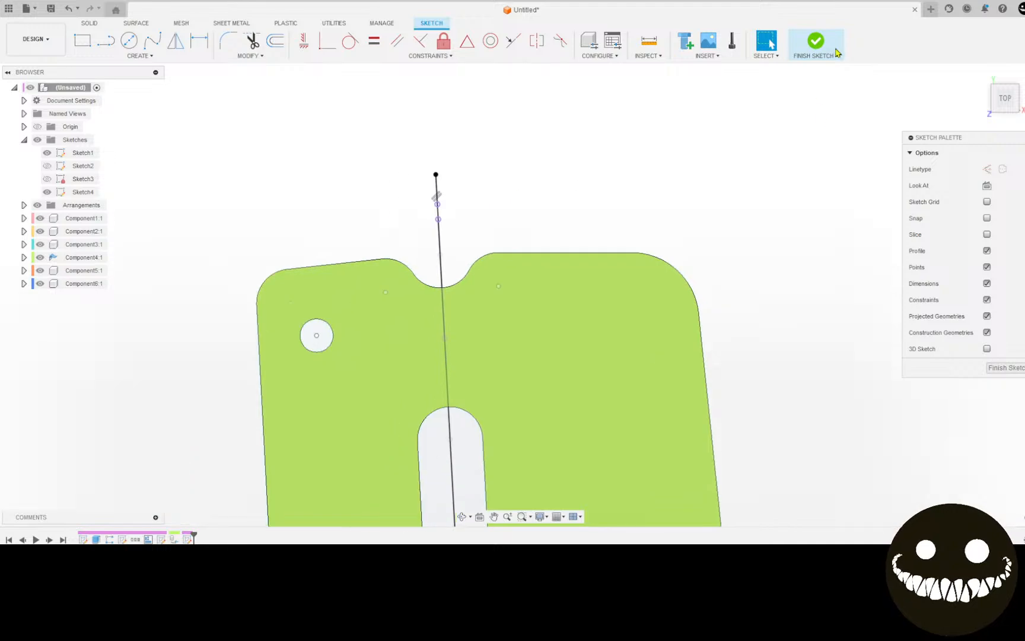
click(821, 44)
Step: Try to bend the green side panel along its slot line, using the face on the wider side of the slots as the stationary side
scroll(625, 141, down, 2)
middle_drag(593, 167, 526, 117)
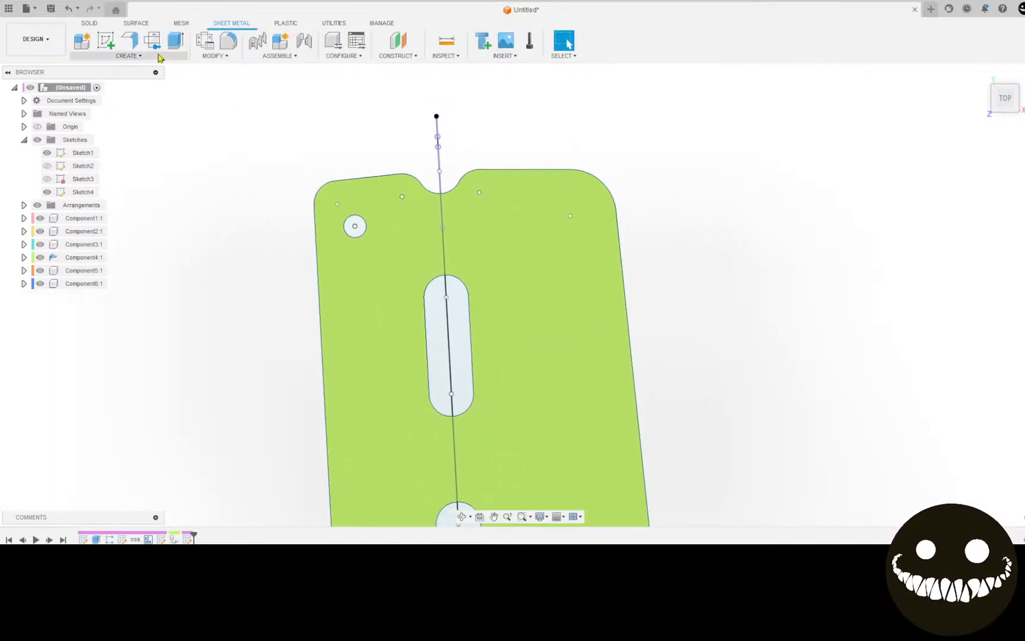
click(133, 56)
click(120, 101)
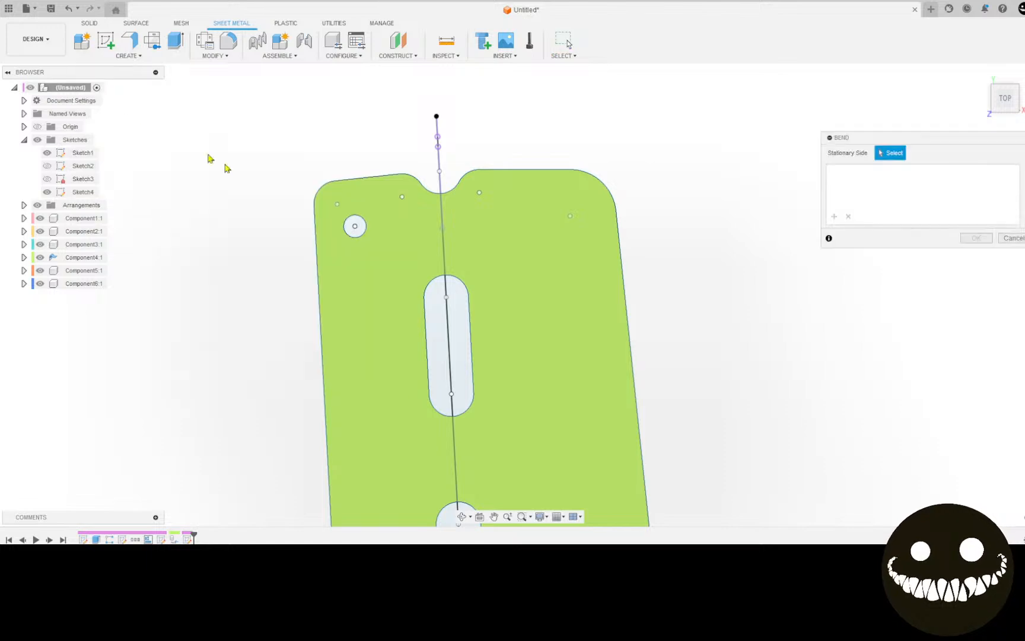
click(549, 279)
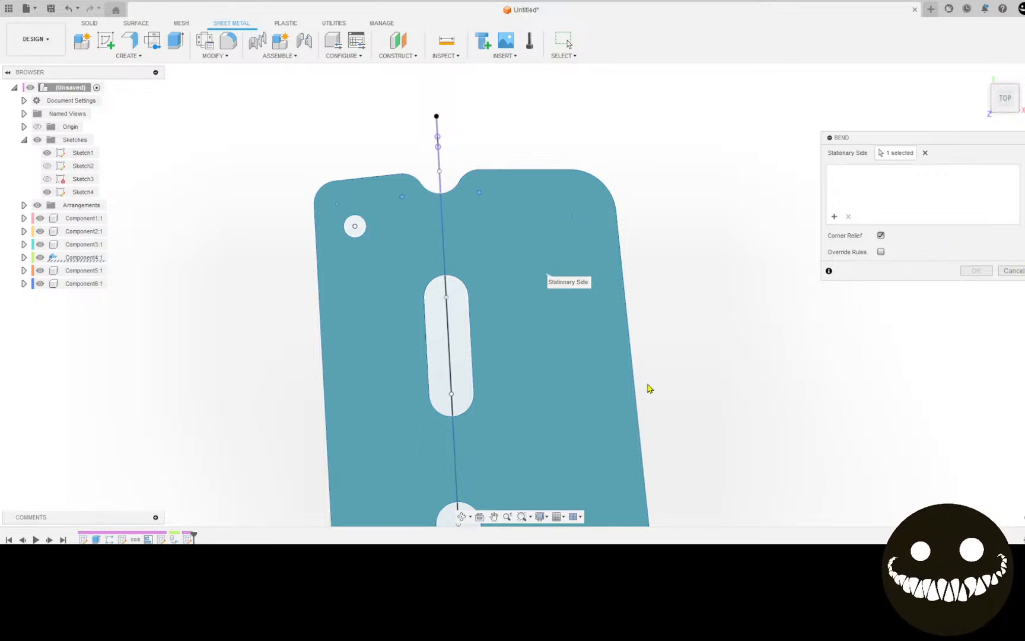
scroll(652, 341, down, 5)
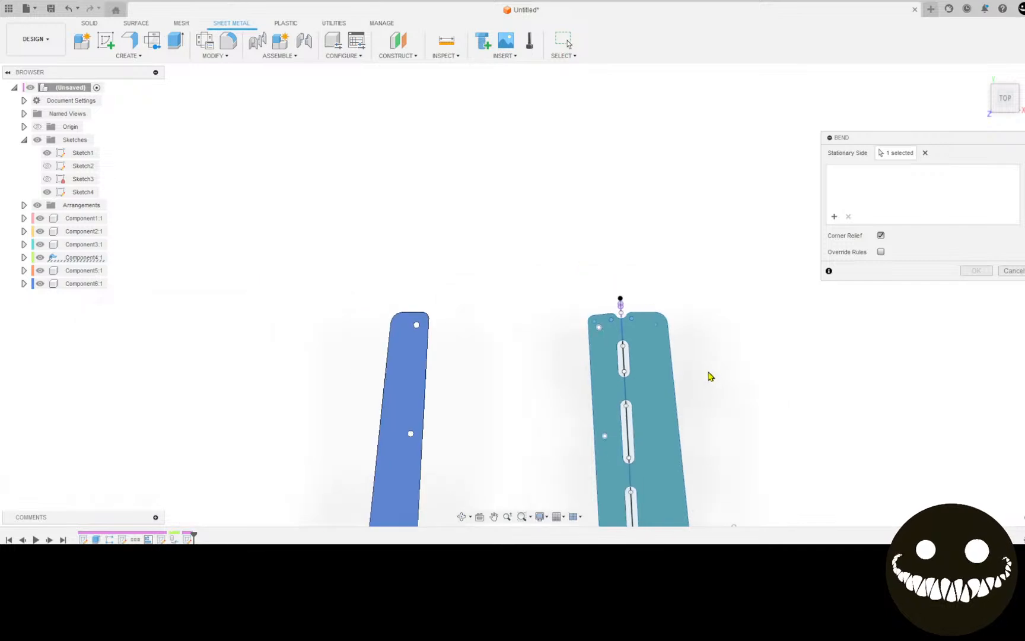
shift+middle_drag(706, 384, 645, 206)
Step: Hide Sketch1, switch all sketches off and on again to isolate the bend line, and cancel the bend
click(49, 154)
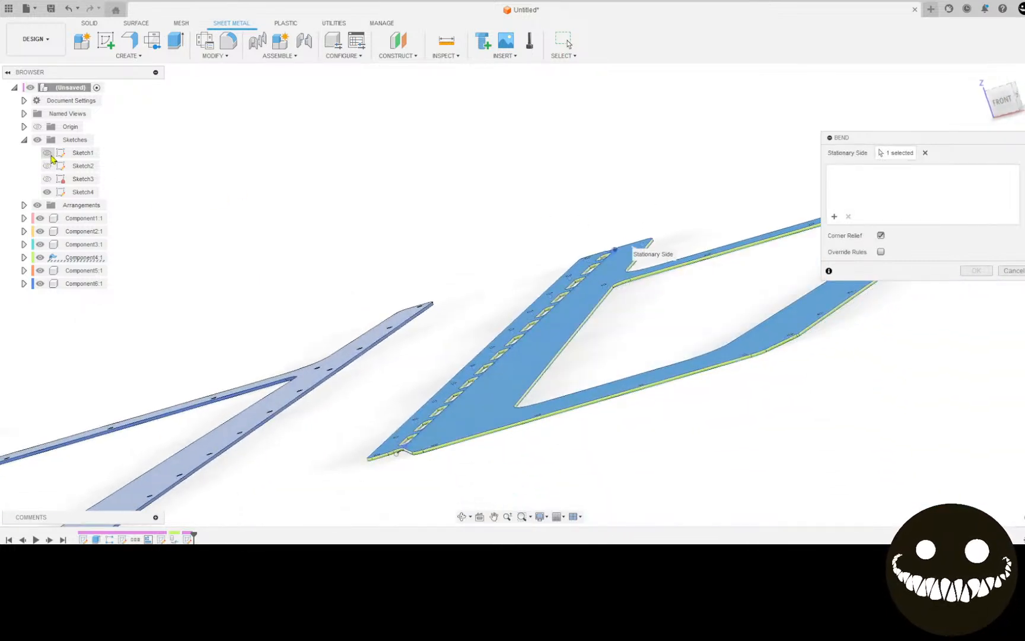
shift+middle_drag(318, 200, 315, 220)
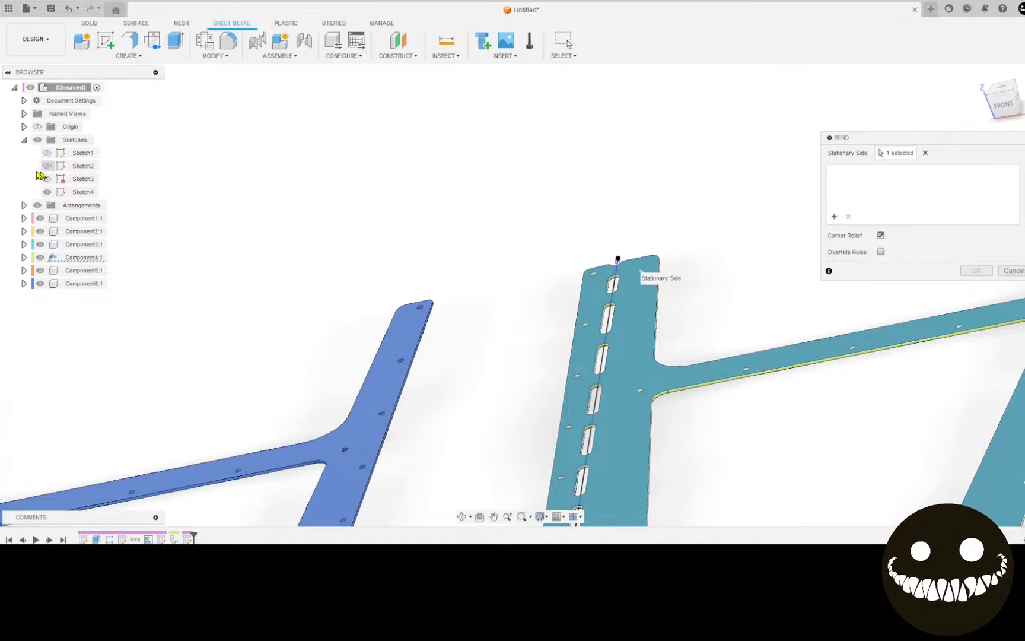
click(38, 141)
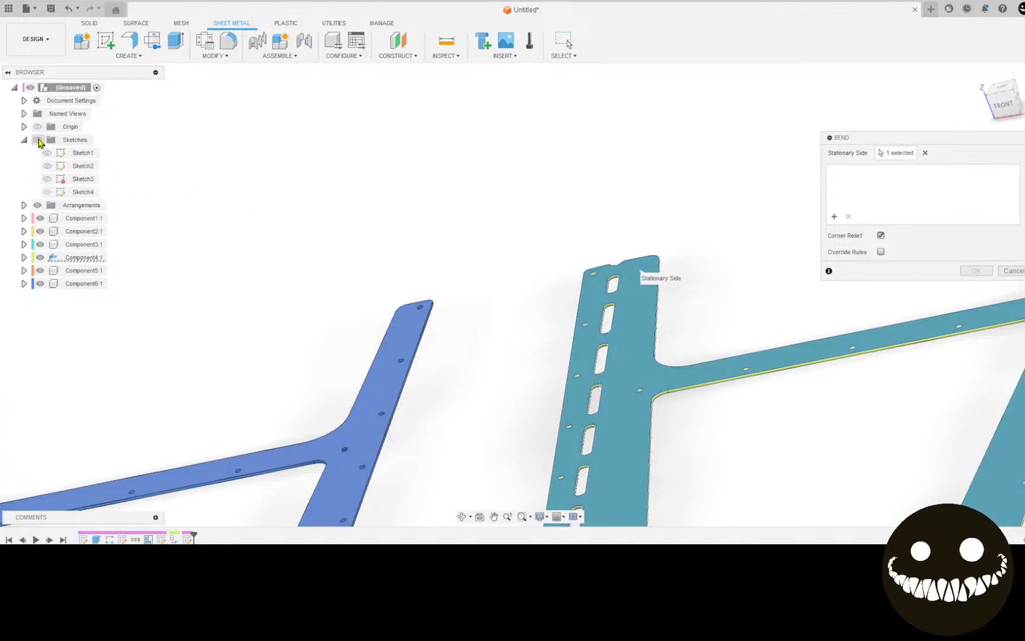
click(38, 141)
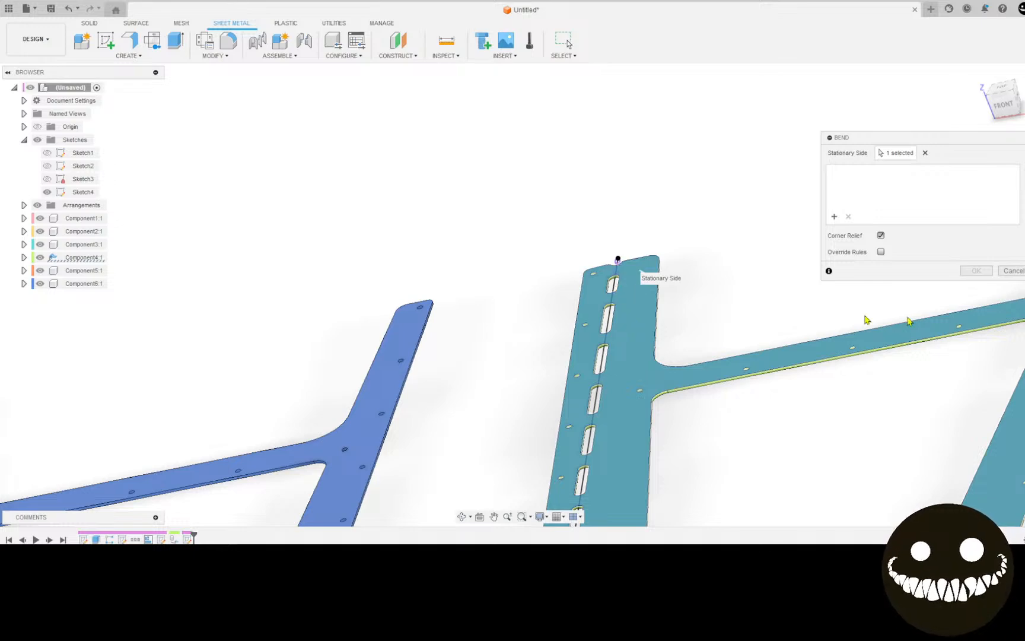
click(1010, 272)
Step: Examine the green side panel's slots and bend line up close, and its layout beside the neighbouring panels
scroll(660, 272, down, 3)
mouse_move(655, 258)
shift+middle_down()
mouse_move(649, 285)
mouse_move(636, 139)
mouse_move(595, 252)
mouse_move(592, 179)
mouse_move(601, 256)
shift+middle_up()
scroll(636, 240, up, 10)
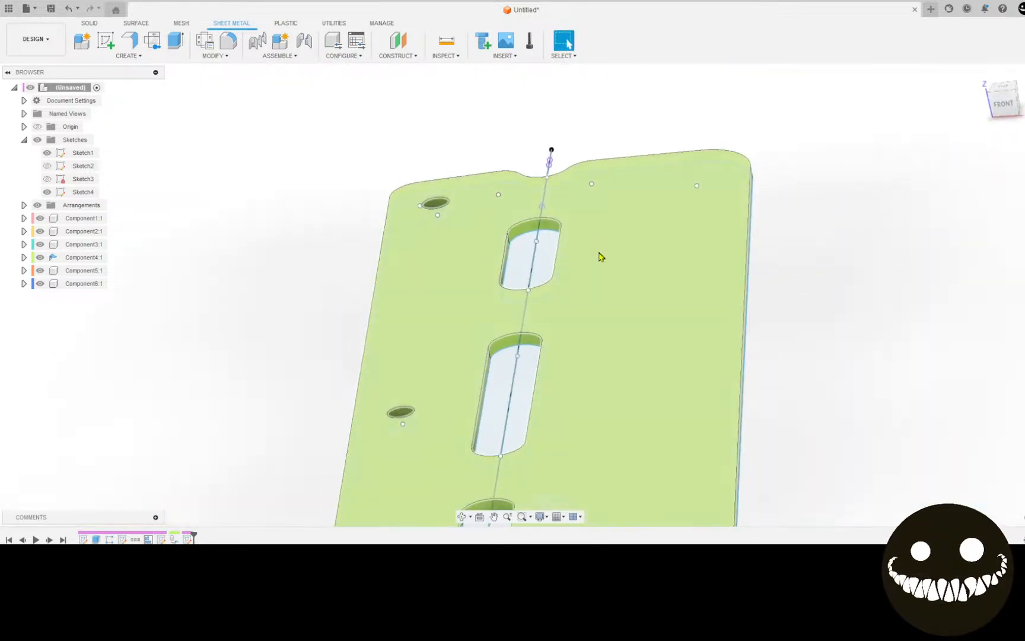
scroll(600, 257, down, 7)
scroll(614, 303, down, 2)
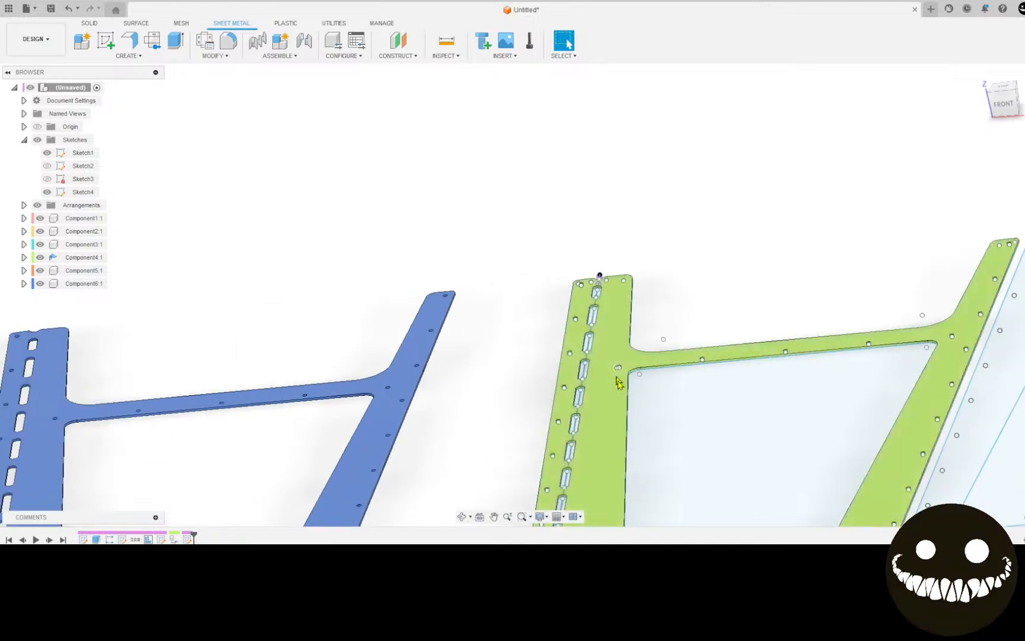
scroll(617, 383, down, 3)
middle_drag(614, 389, 520, 212)
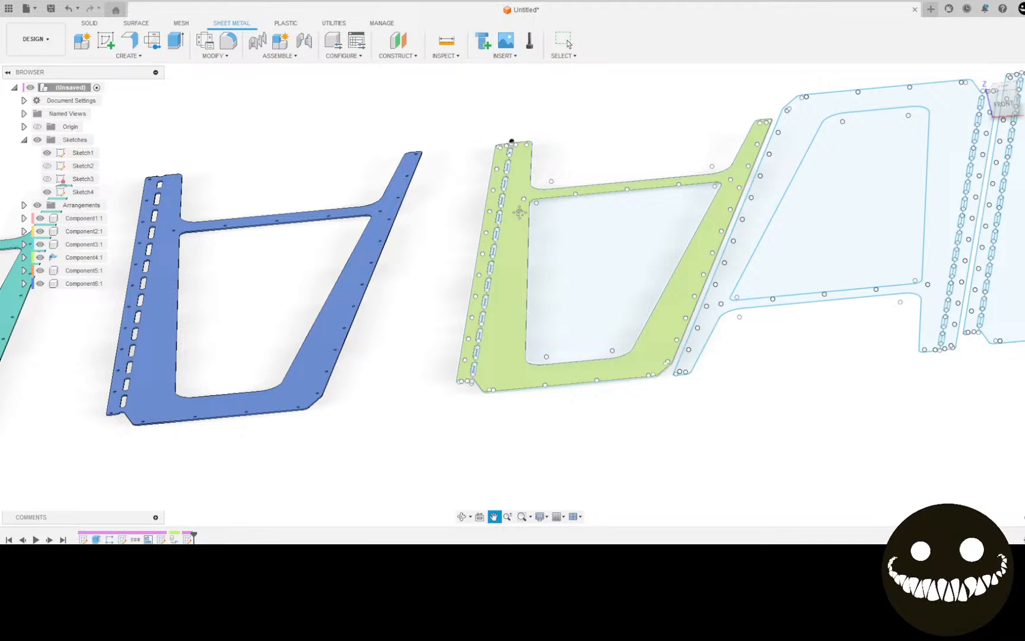
middle_drag(519, 212, 515, 211)
key(Escape)
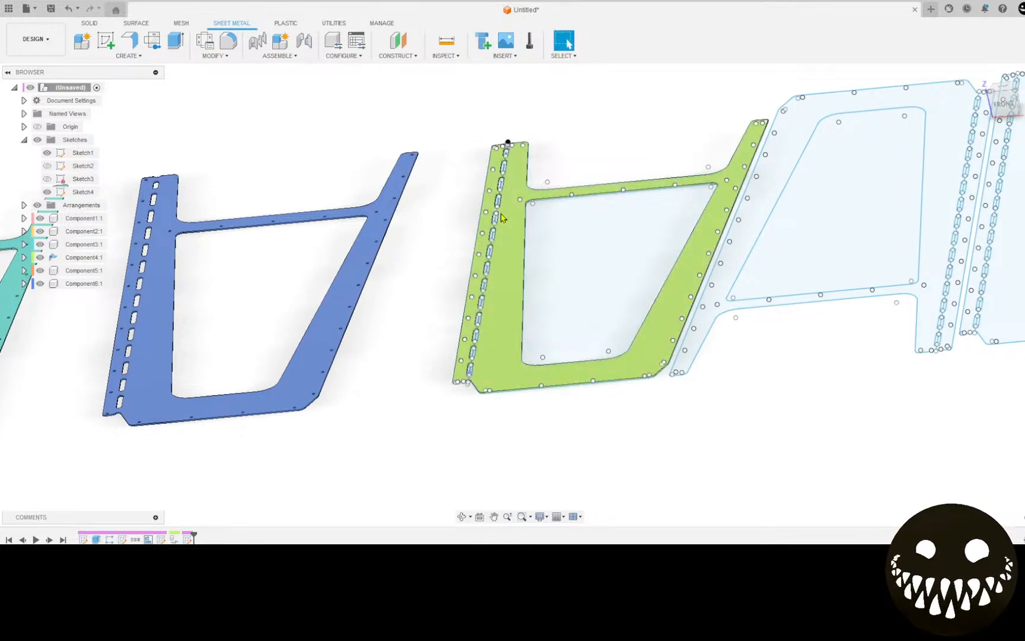